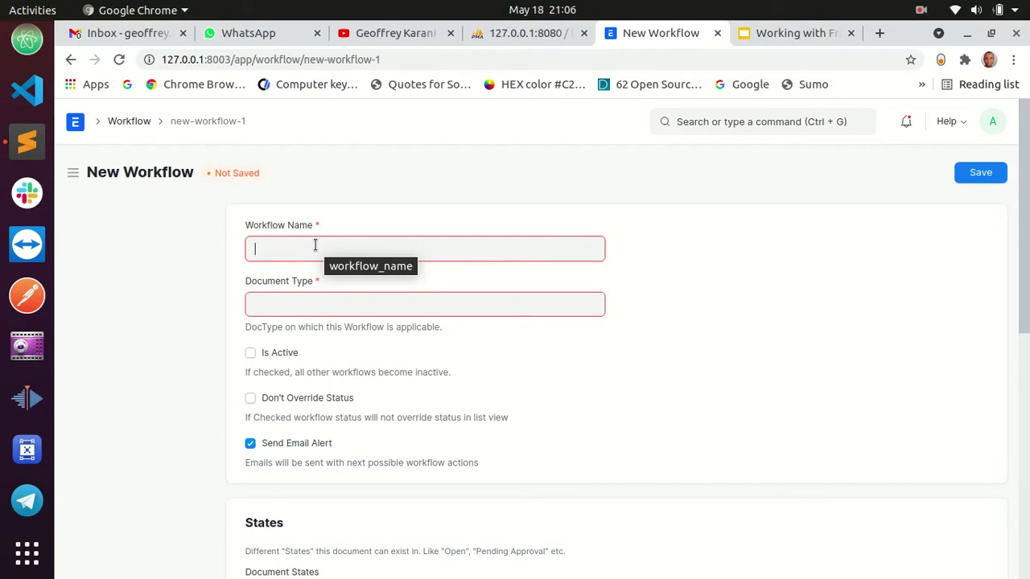
# - Correct the workflow name so it reads 'Patient Encounter Flow'
pyautogui.write('ncounter ')
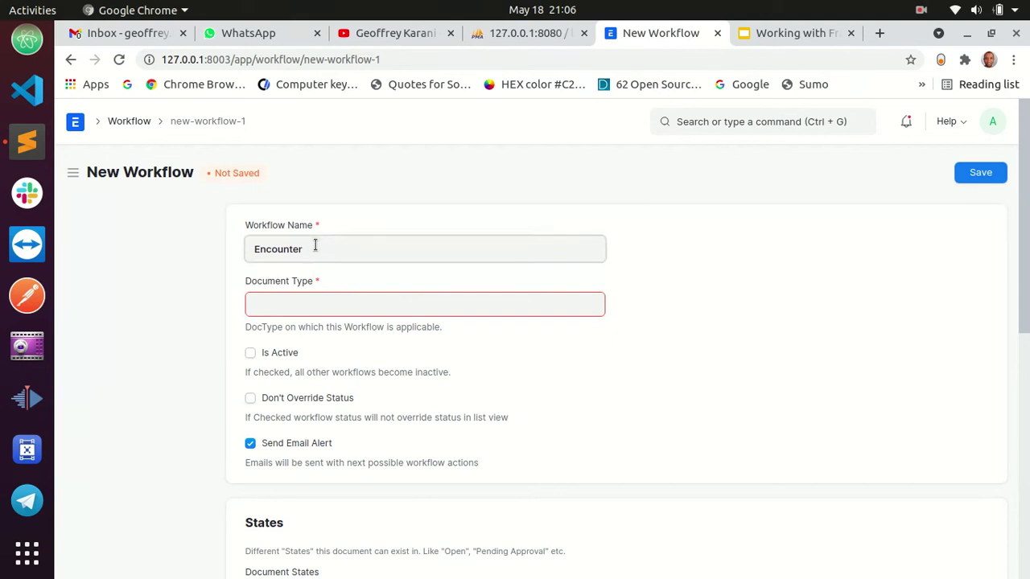
pyautogui.write('Patient')
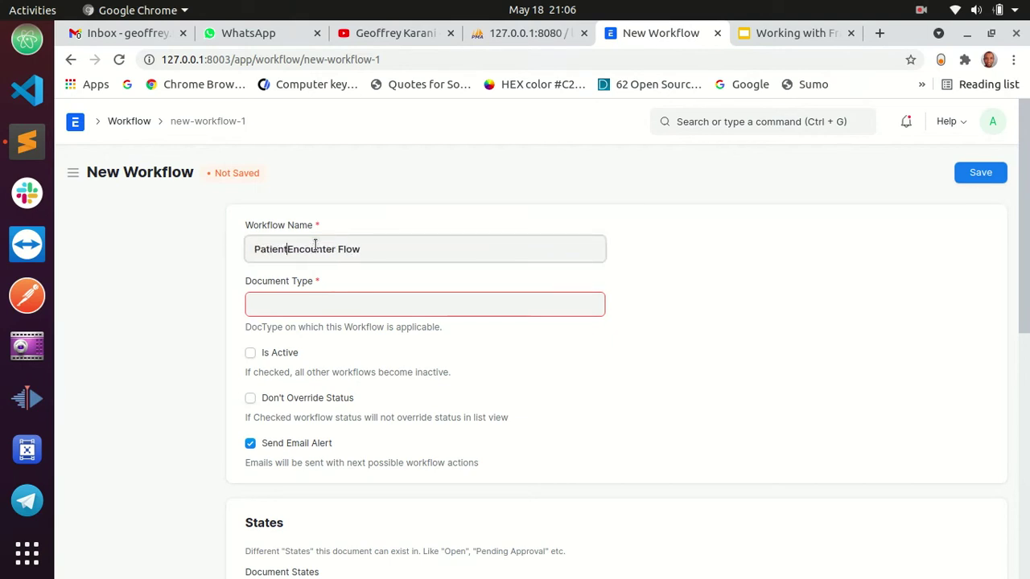
pyautogui.moveTo(291, 251); pyautogui.dragTo(395, 251)
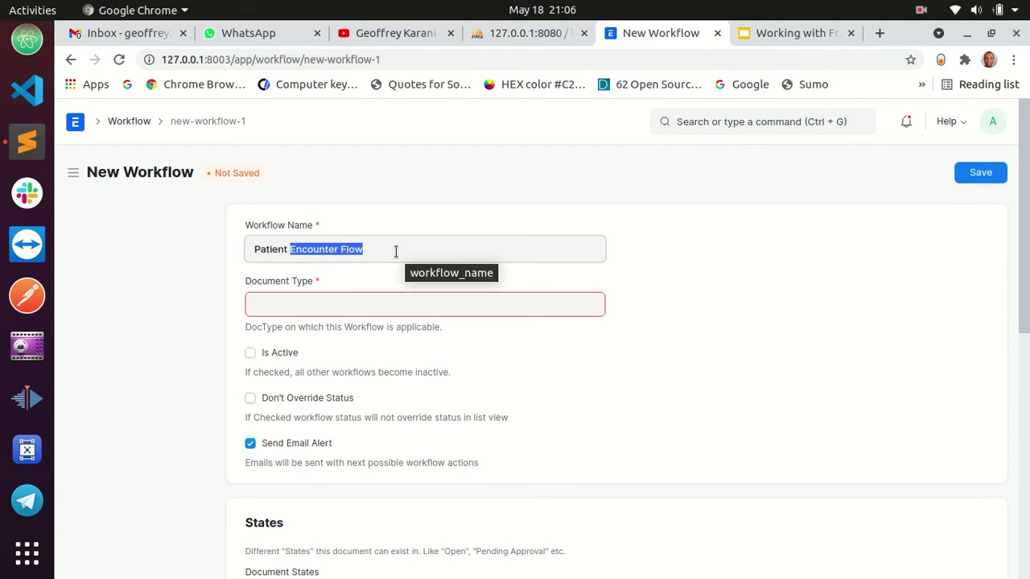
pyautogui.click(395, 251)
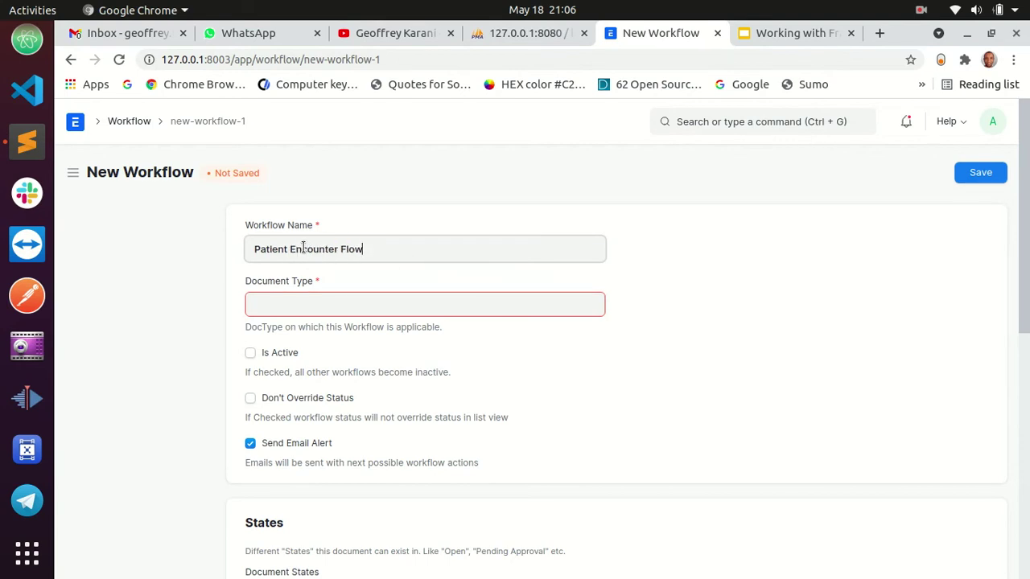
pyautogui.click(346, 251)
pyautogui.click(328, 300)
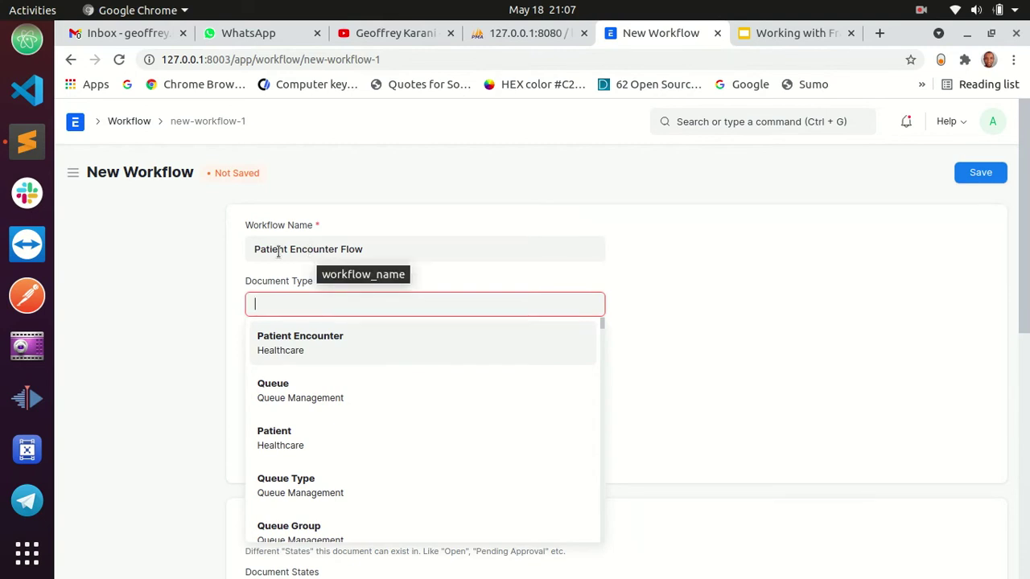
# - Set Document Type to Patient Encounter and tick Is Active
pyautogui.click(306, 342)
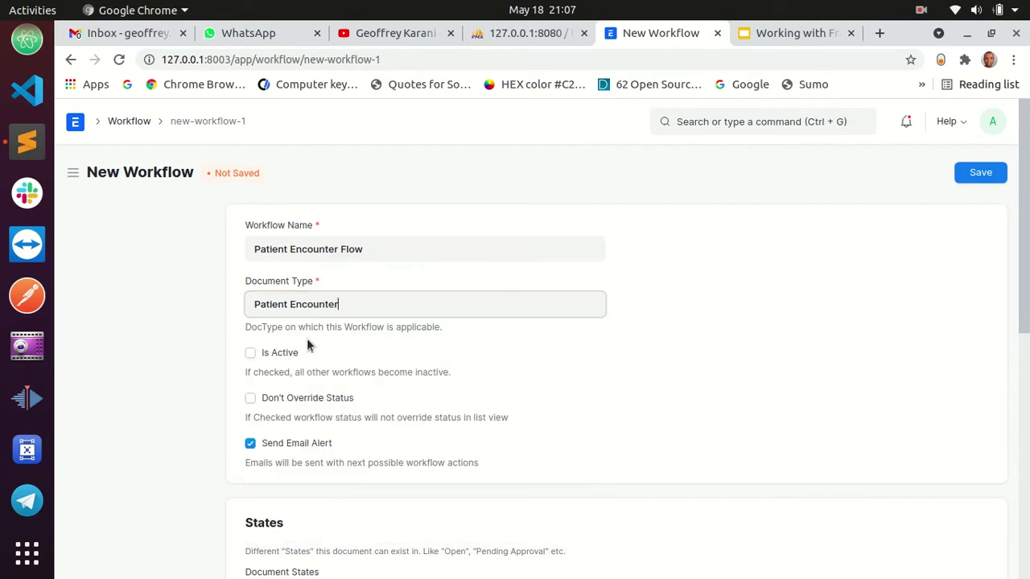
pyautogui.scroll(-1, 386, 371)
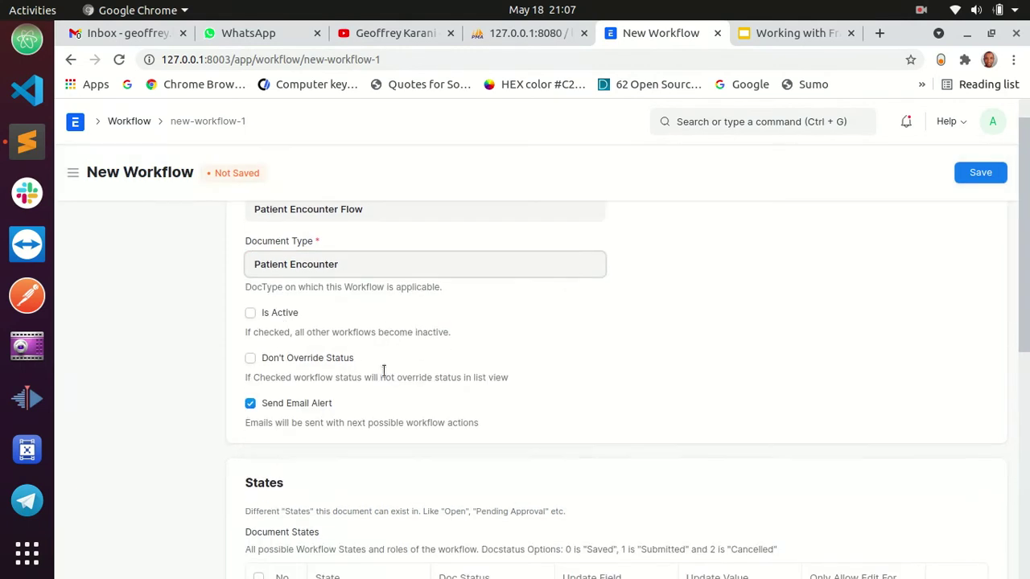
pyautogui.click(249, 317)
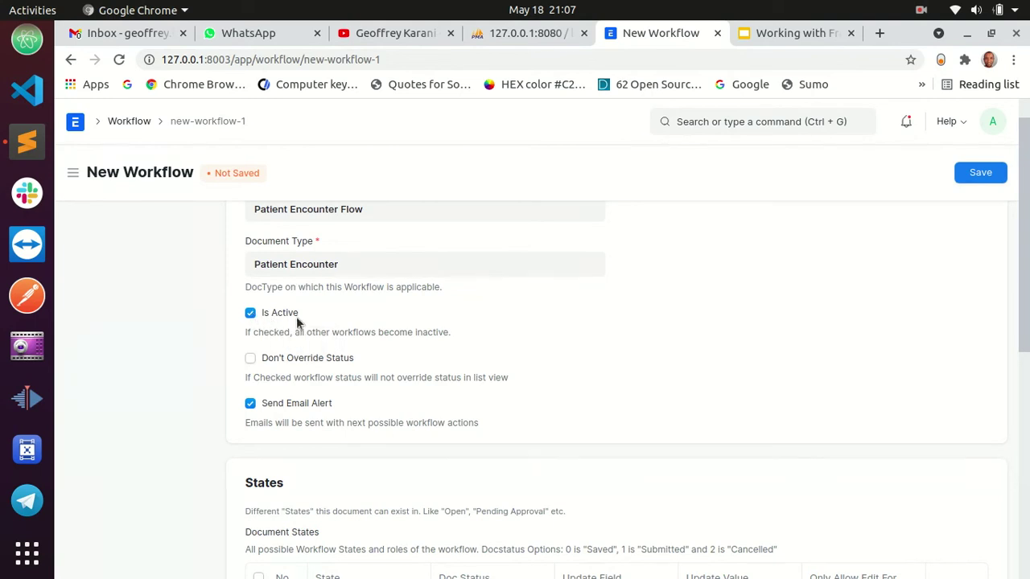
pyautogui.scroll(1, 283, 318)
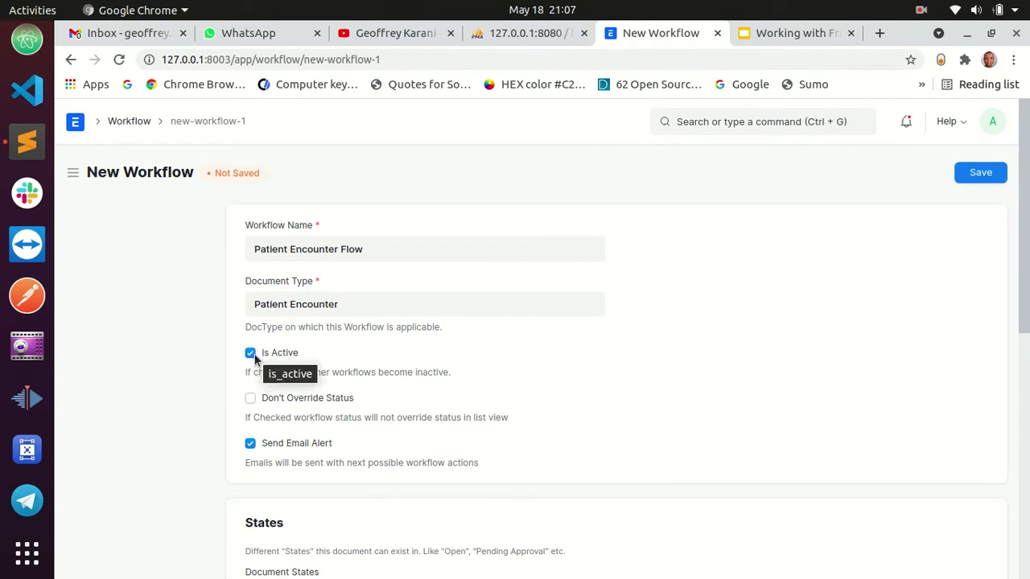
pyautogui.scroll(-1, 360, 366)
pyautogui.scroll(-1, 361, 367)
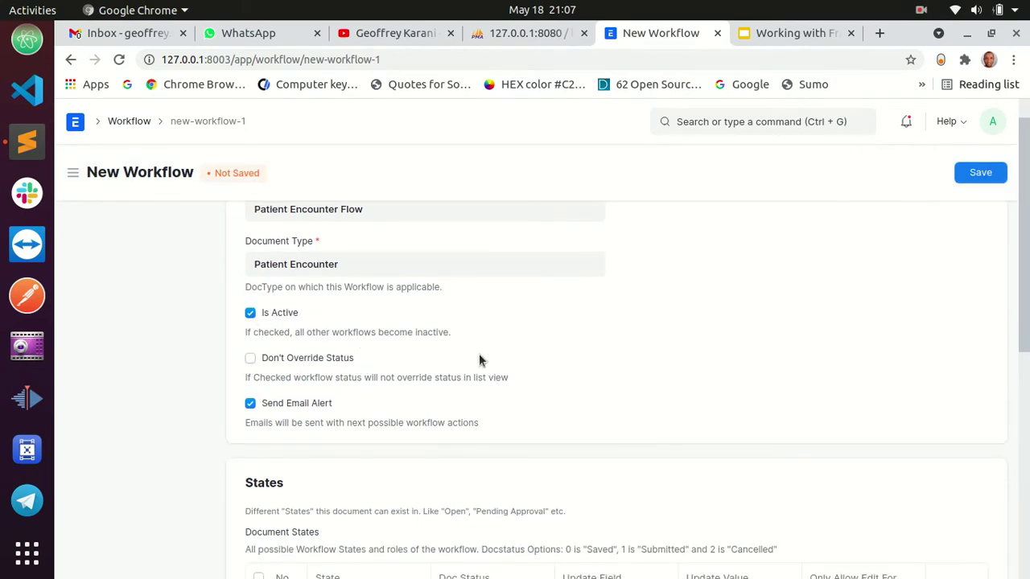
pyautogui.scroll(-1, 483, 346)
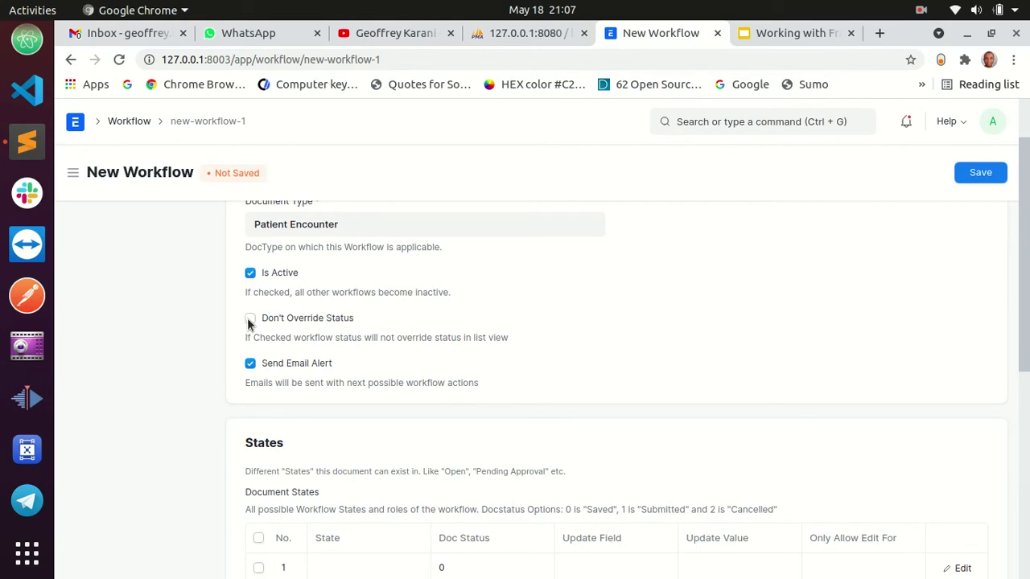
pyautogui.scroll(2, 361, 335)
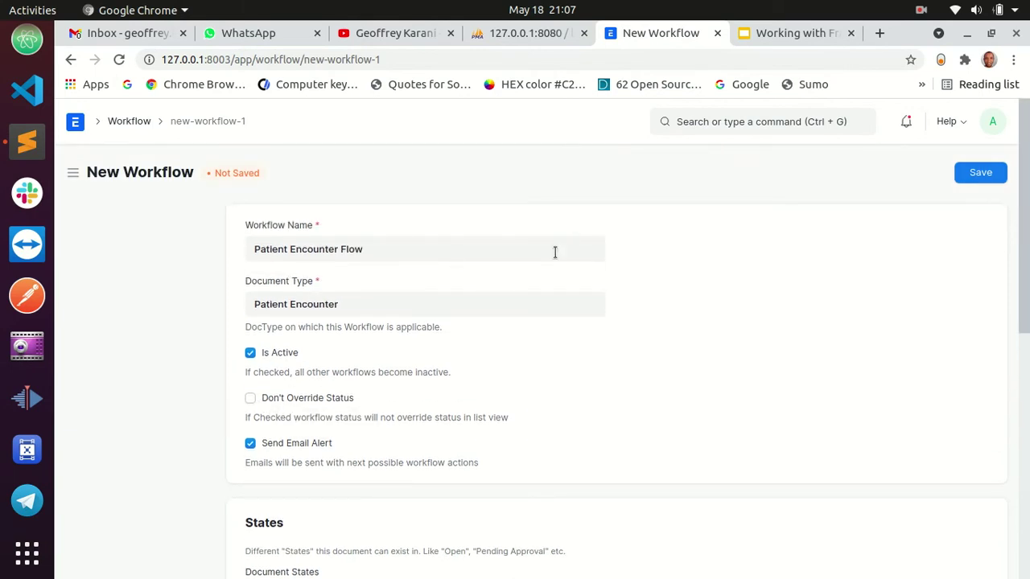
# - Open the Patient Encounter list in a new tab by searching 'encount'
pyautogui.rightClick(74, 122)
pyautogui.click(169, 133)
pyautogui.click(686, 33)
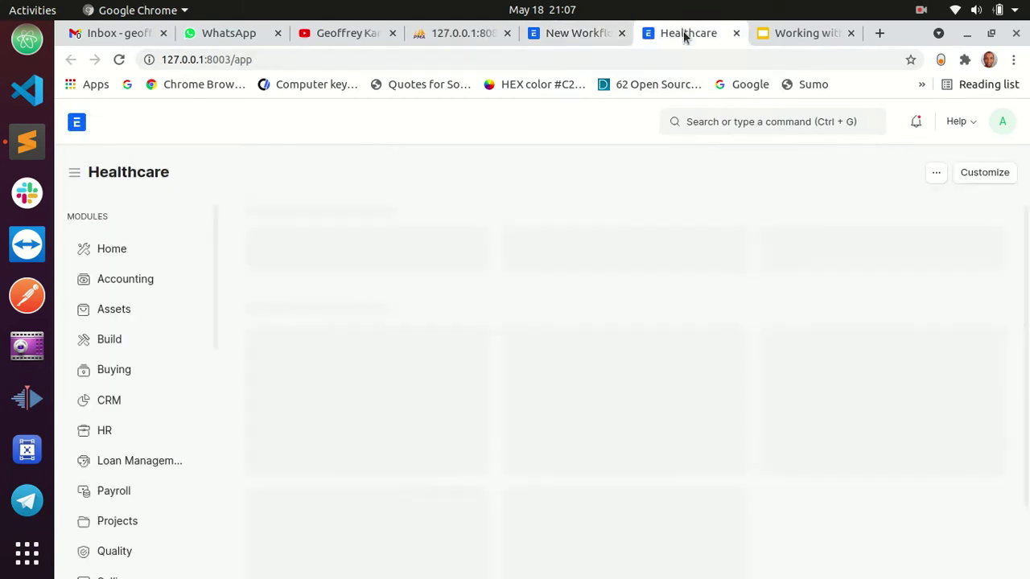
pyautogui.click(794, 121)
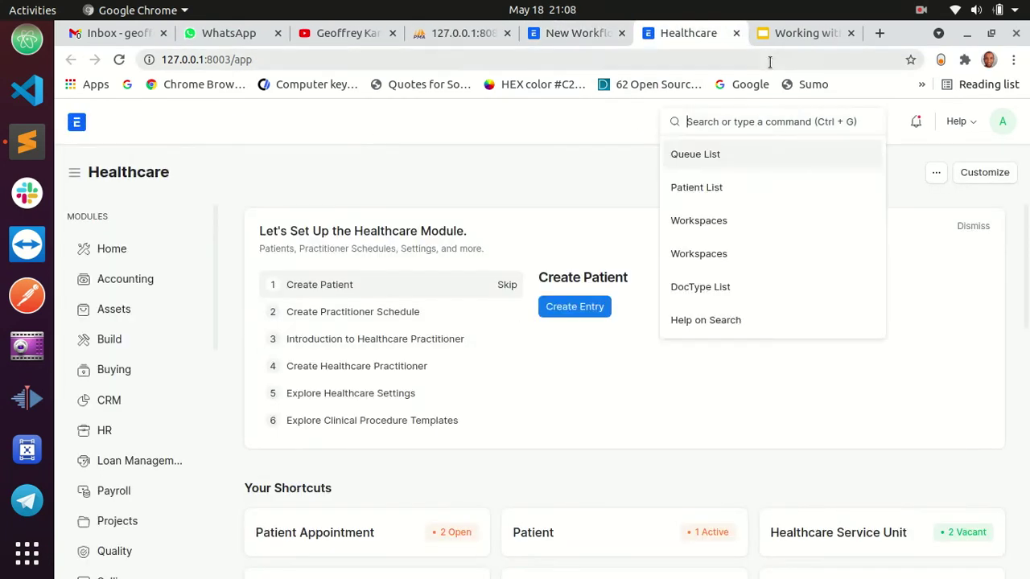
pyautogui.write('encount')
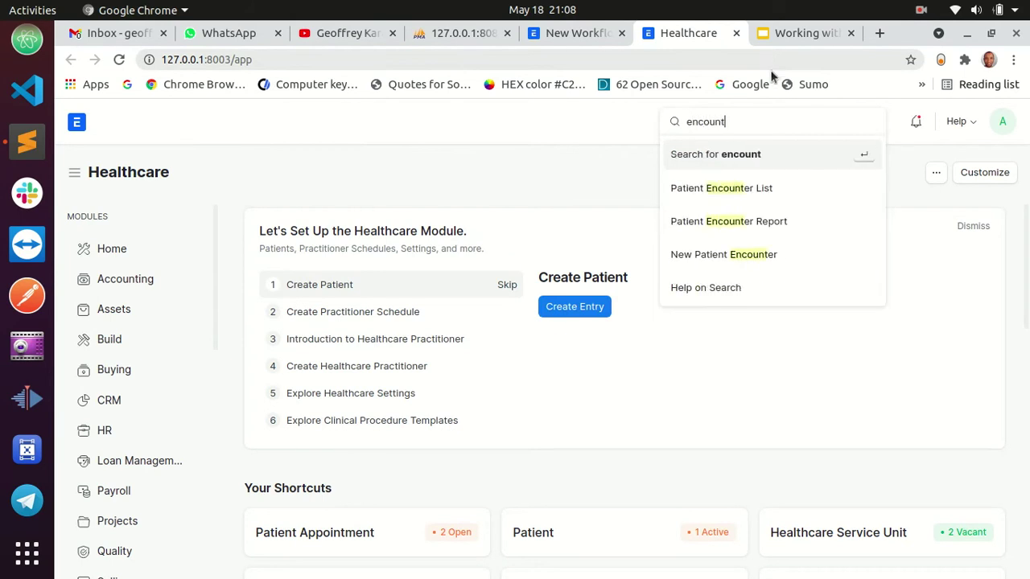
pyautogui.click(722, 188)
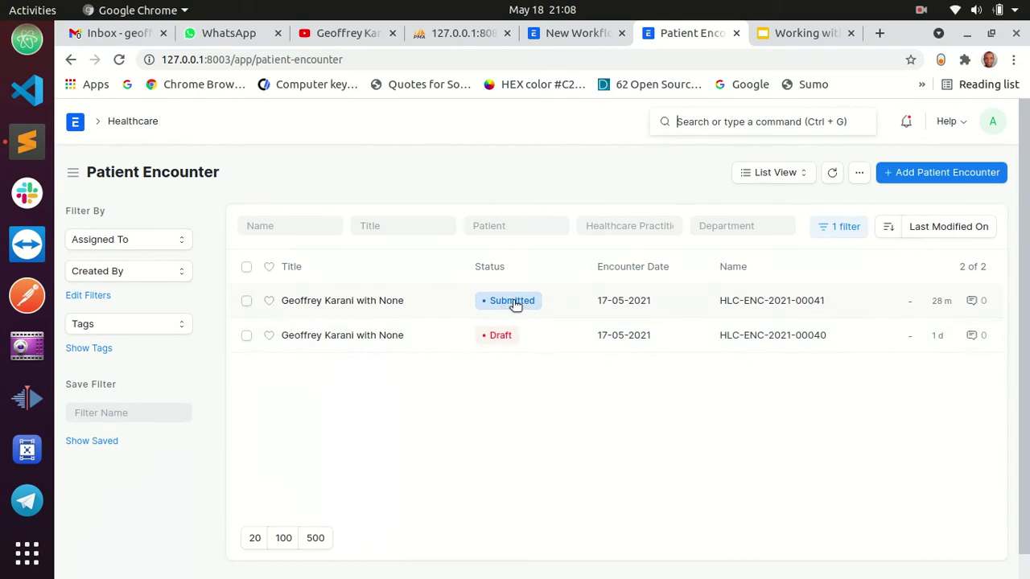
# - View the draft encounter, then return to the New Workflow form
pyautogui.click(382, 336)
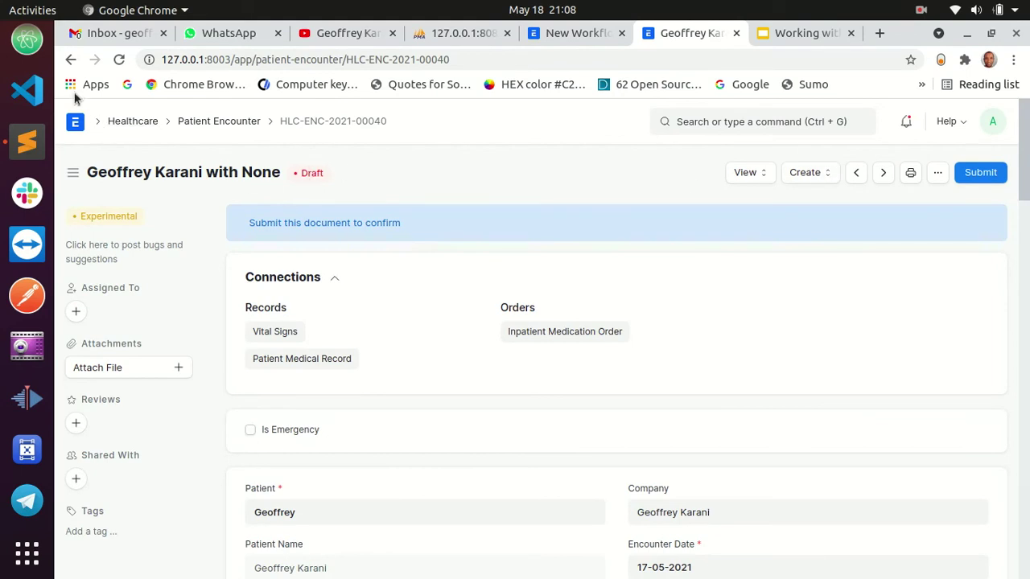
pyautogui.click(70, 60)
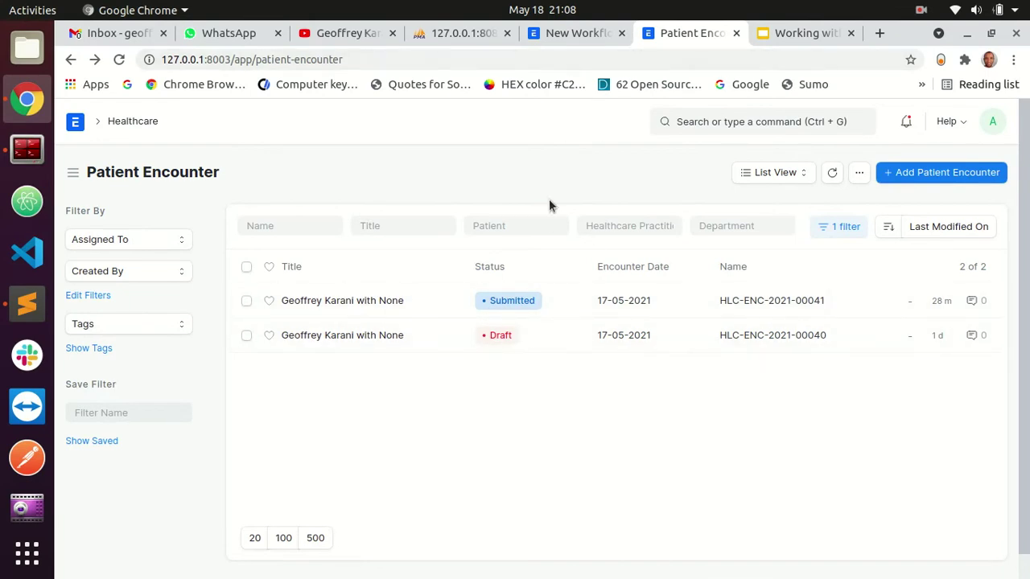
pyautogui.click(576, 33)
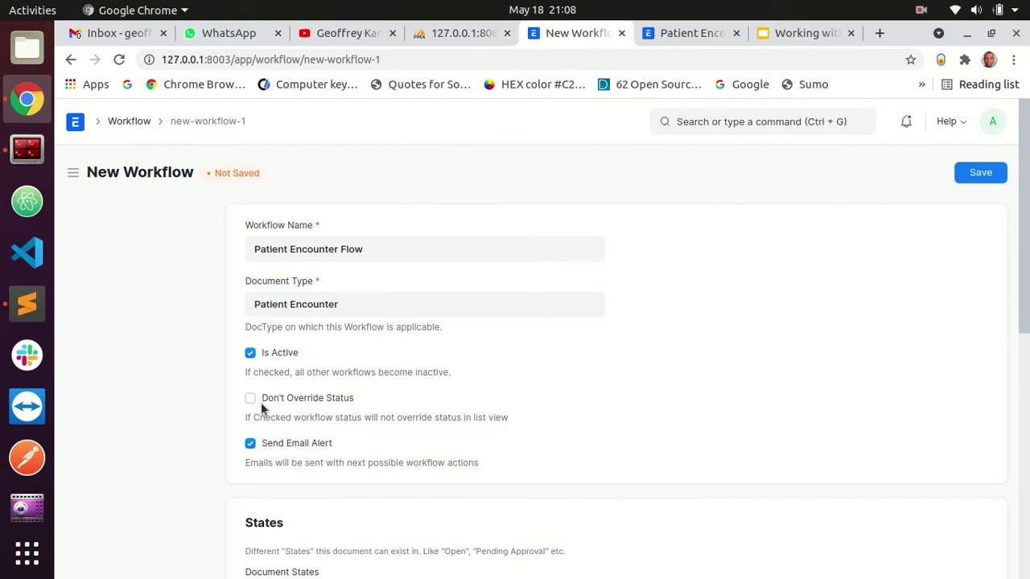
pyautogui.click(690, 36)
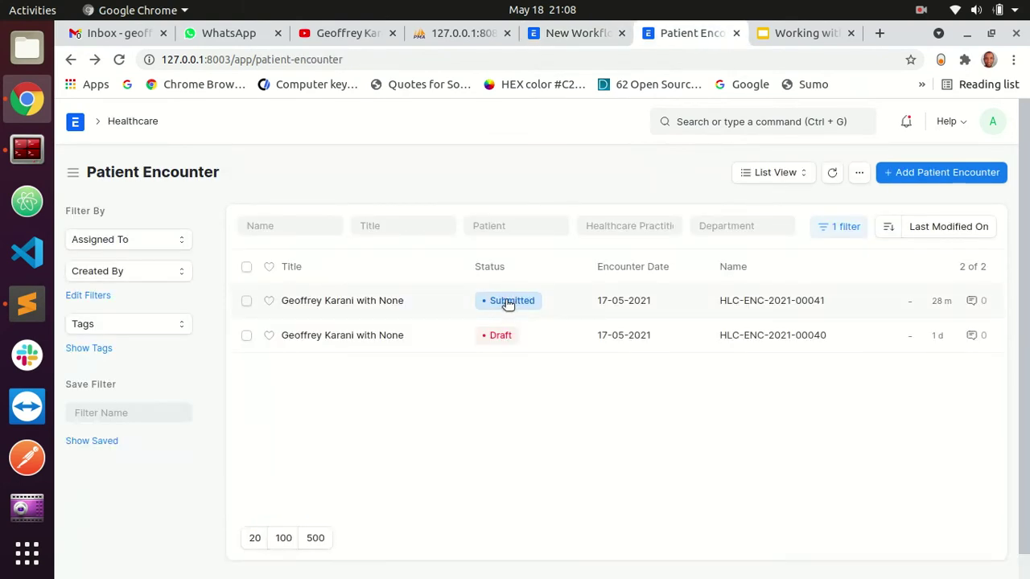
pyautogui.click(581, 39)
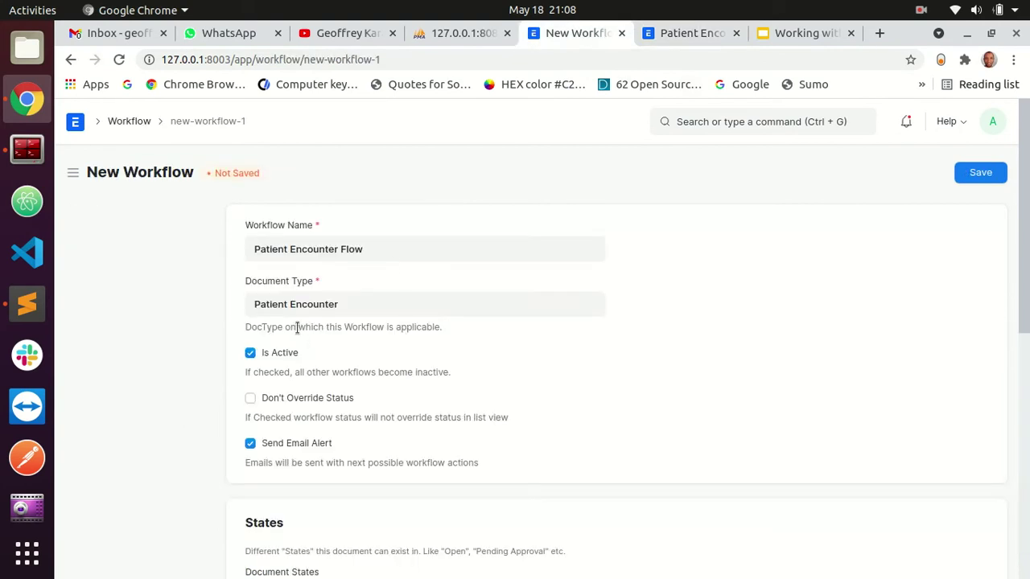
pyautogui.scroll(-2, 294, 329)
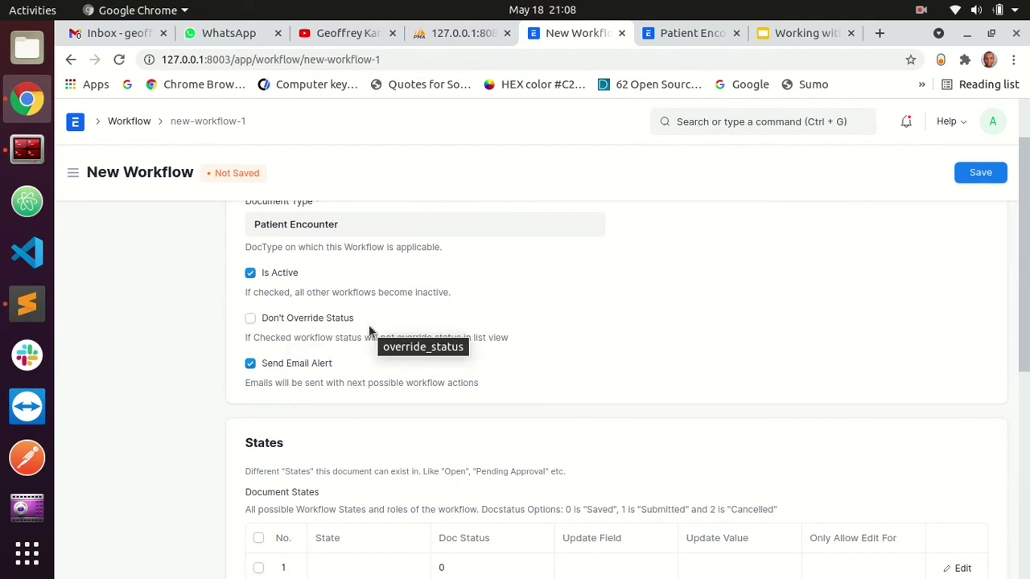
pyautogui.scroll(-1, 401, 336)
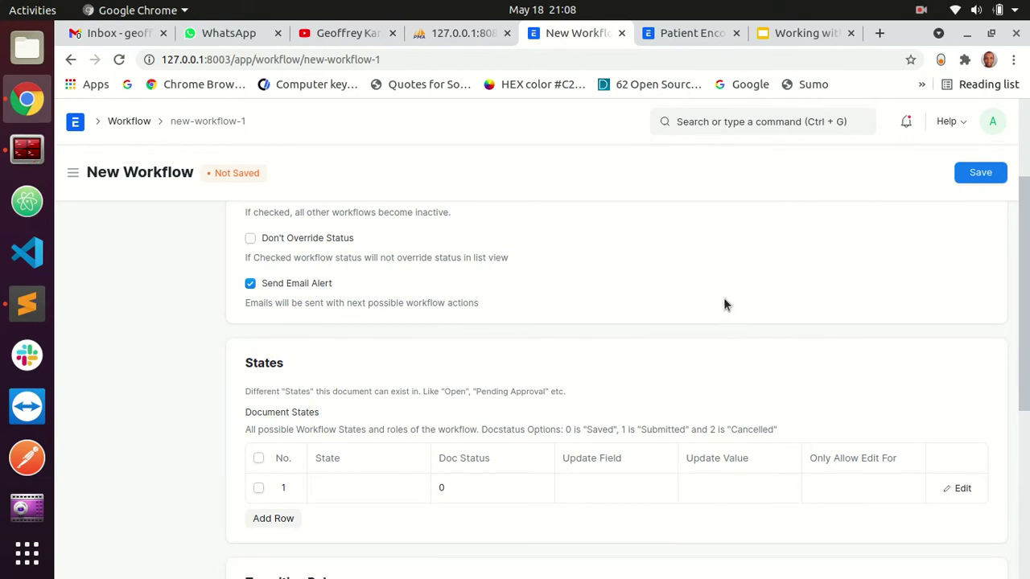
pyautogui.scroll(-3, 663, 420)
pyautogui.scroll(1, 661, 415)
pyautogui.scroll(-1, 648, 407)
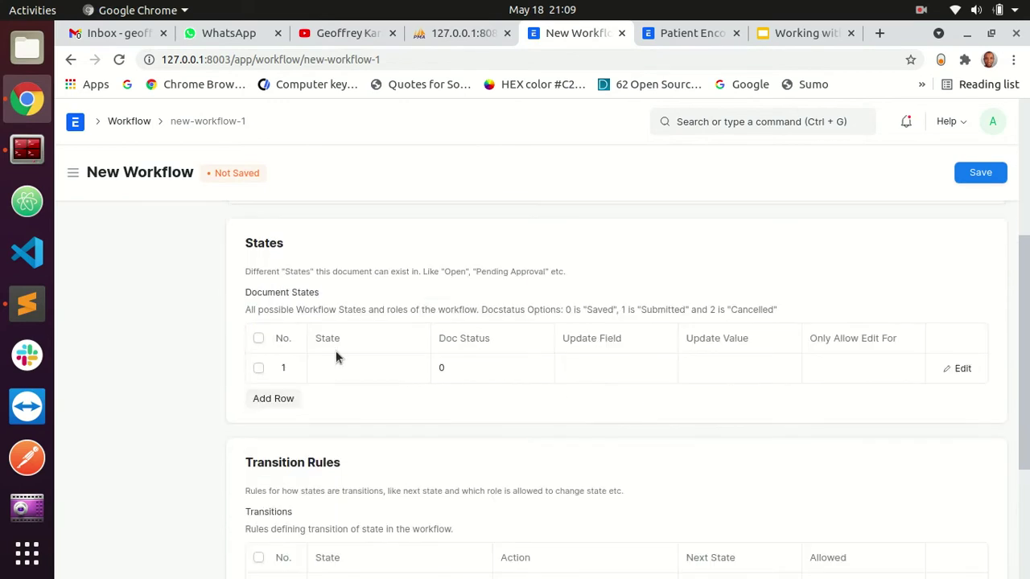
pyautogui.scroll(-1, 419, 378)
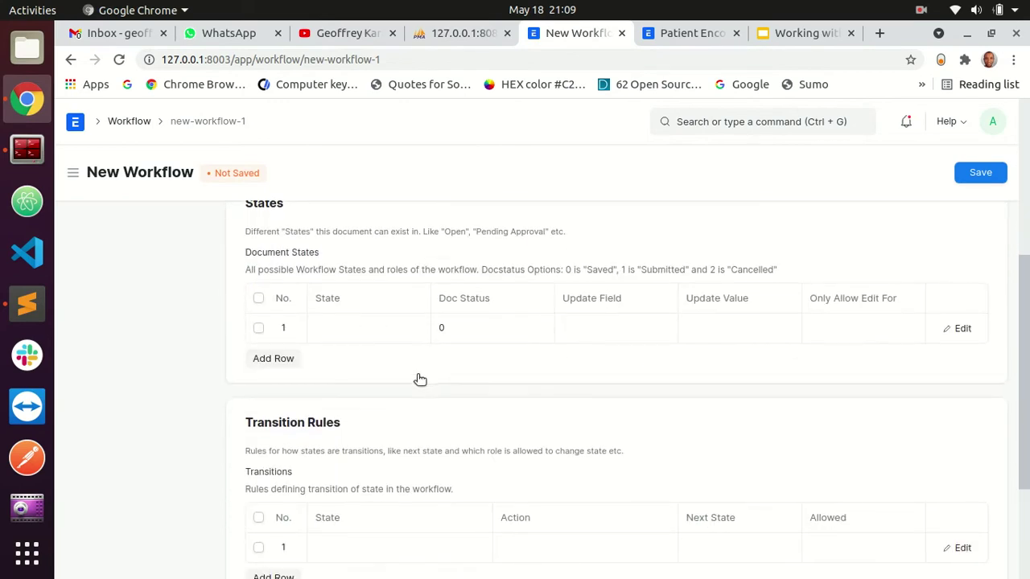
pyautogui.moveTo(341, 272); pyautogui.dragTo(738, 270)
pyautogui.click(283, 269)
pyautogui.scroll(1, 277, 264)
pyautogui.doubleClick(256, 282)
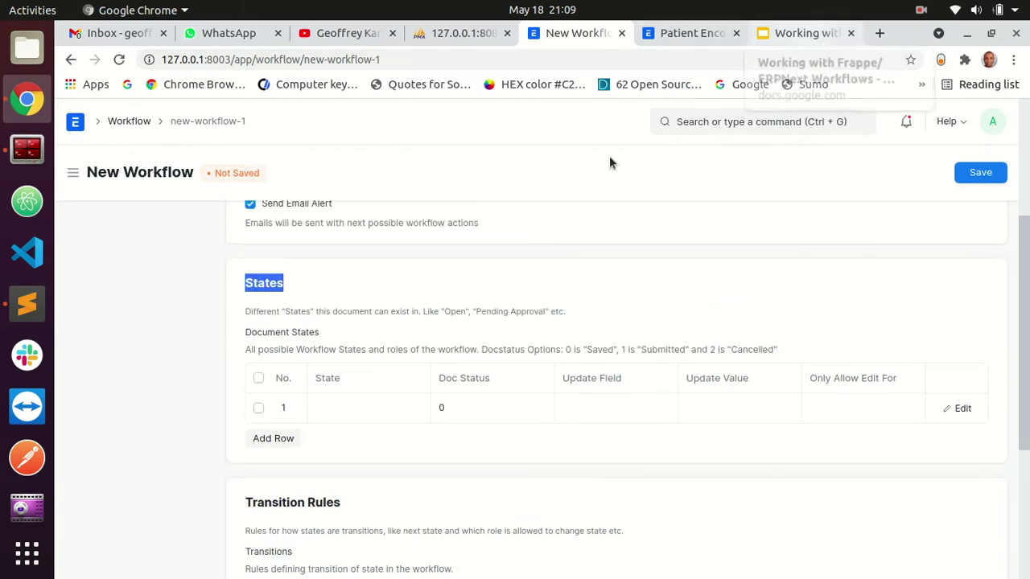
pyautogui.click(781, 41)
pyautogui.click(143, 294)
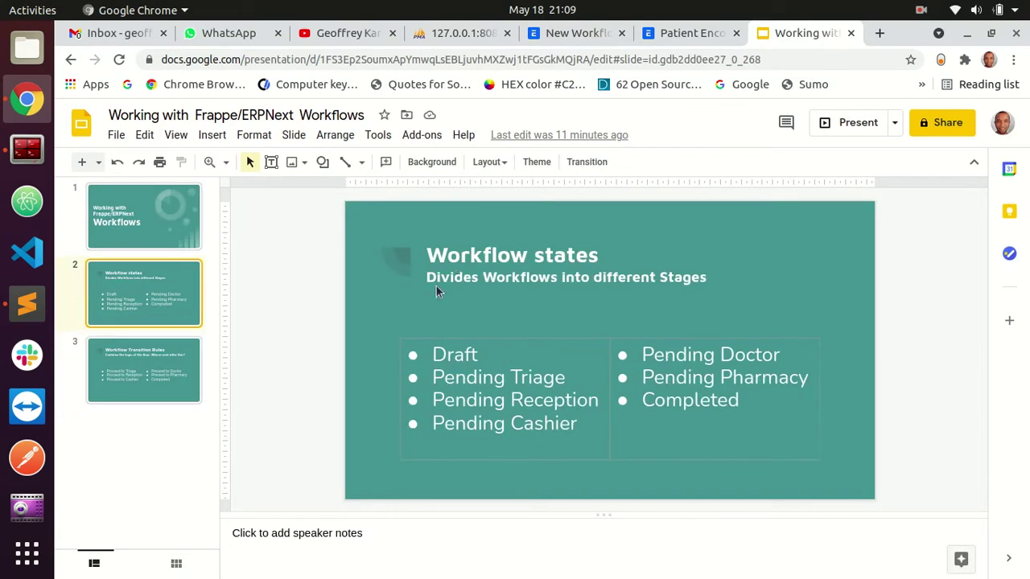
pyautogui.click(674, 39)
pyautogui.click(569, 39)
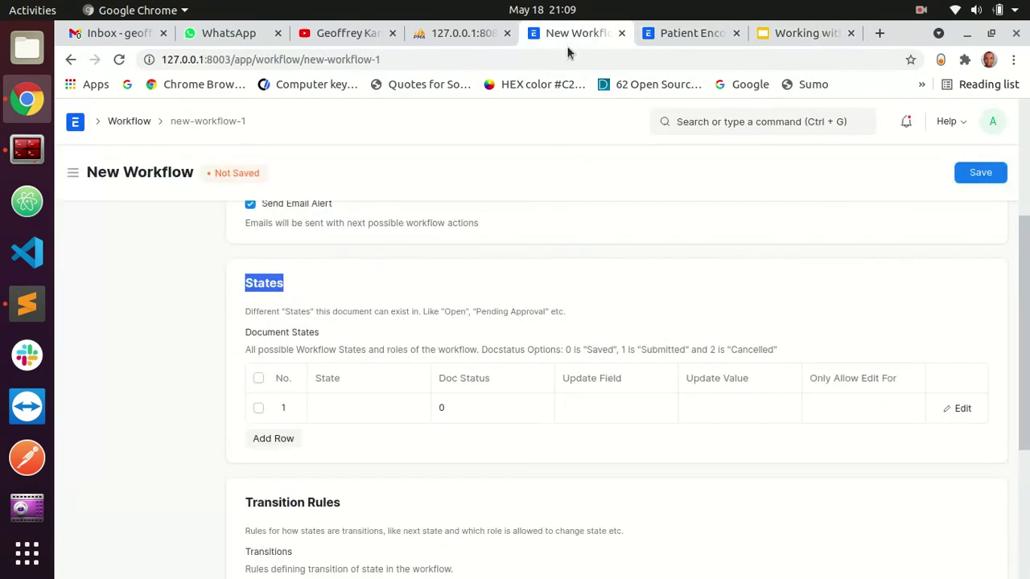
pyautogui.doubleClick(271, 288)
pyautogui.click(271, 288)
pyautogui.doubleClick(271, 288)
pyautogui.click(444, 294)
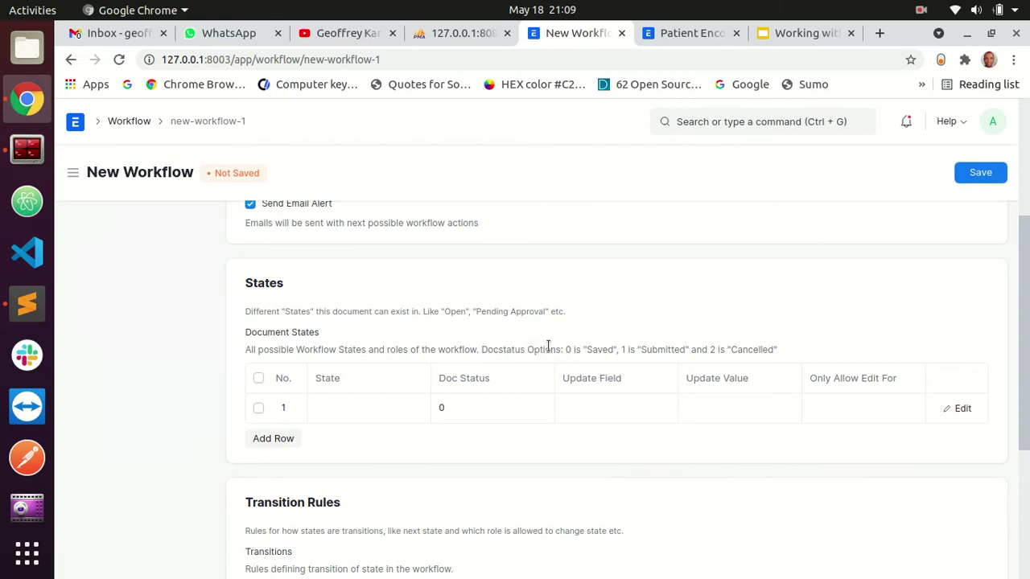
pyautogui.moveTo(527, 350); pyautogui.dragTo(715, 349)
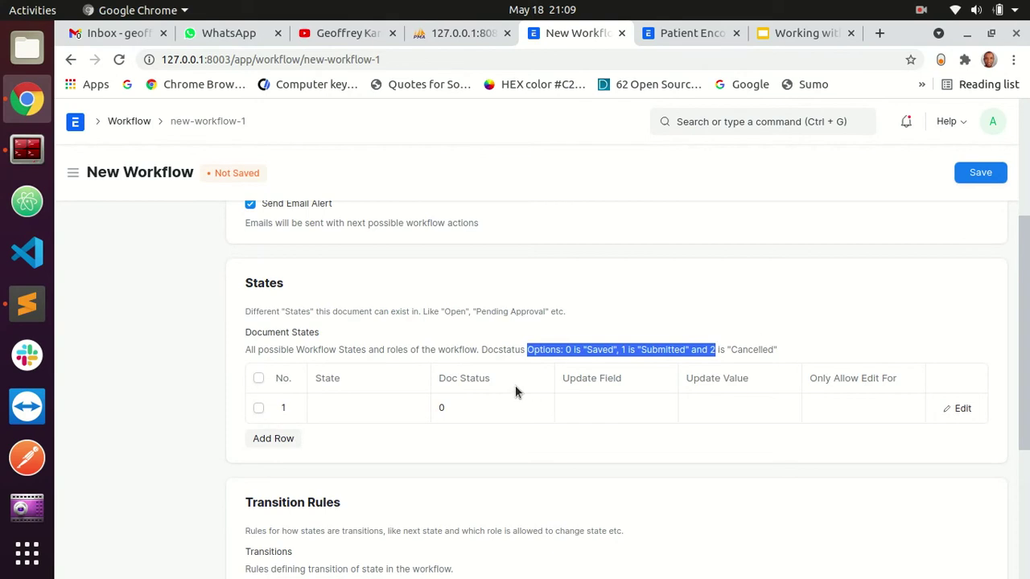
pyautogui.click(550, 352)
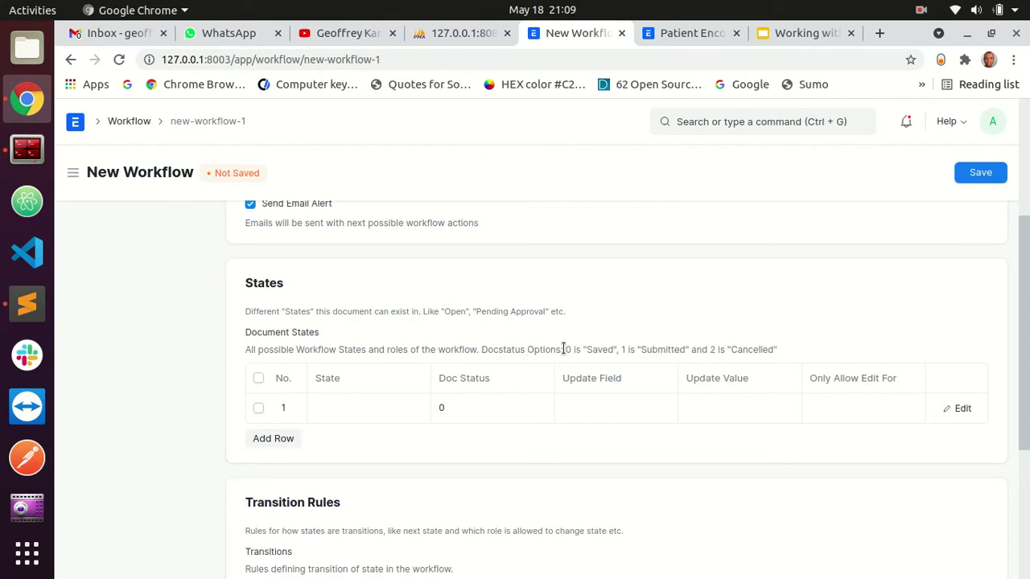
pyautogui.doubleClick(566, 349)
pyautogui.doubleClick(599, 349)
pyautogui.doubleClick(622, 349)
pyautogui.doubleClick(656, 349)
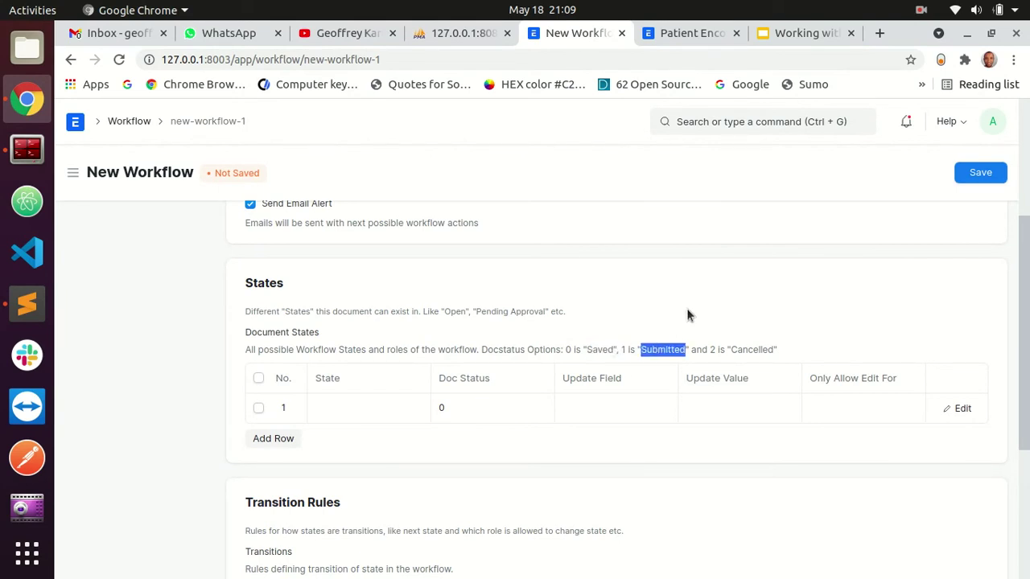
pyautogui.moveTo(626, 349); pyautogui.dragTo(795, 352)
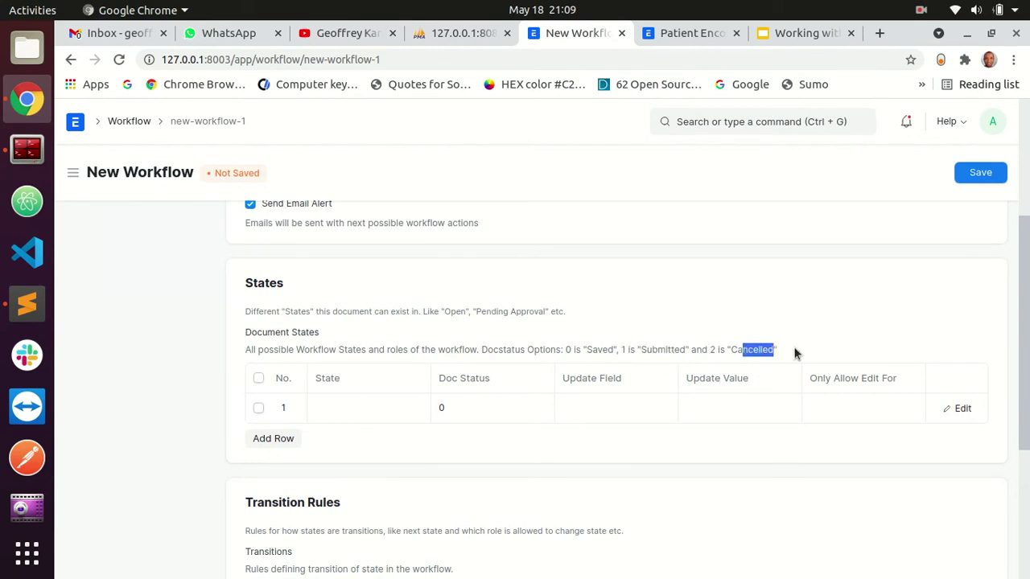
pyautogui.doubleClick(742, 348)
pyautogui.doubleClick(567, 350)
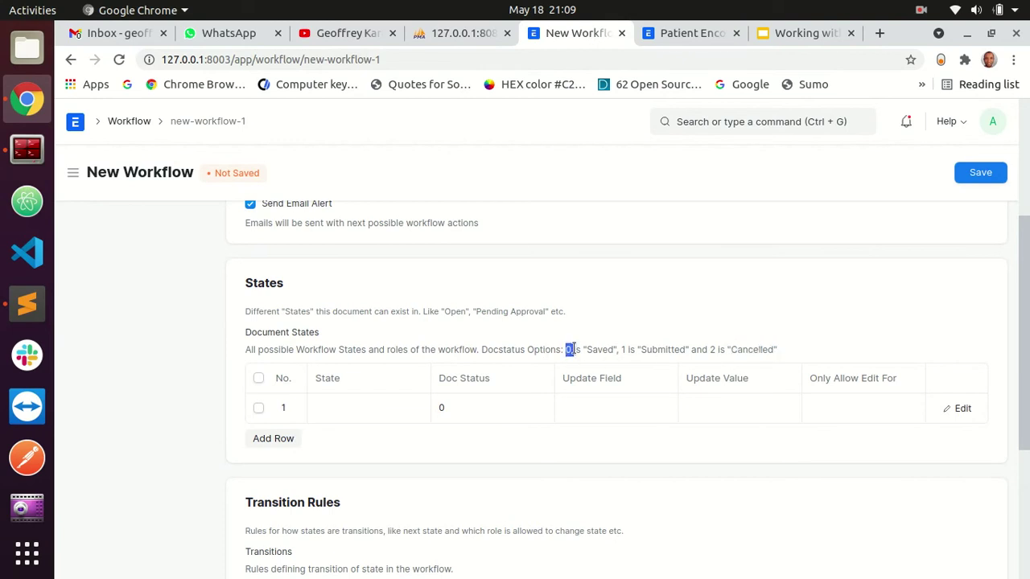
pyautogui.doubleClick(606, 350)
pyautogui.doubleClick(569, 350)
pyautogui.scroll(-2, 386, 401)
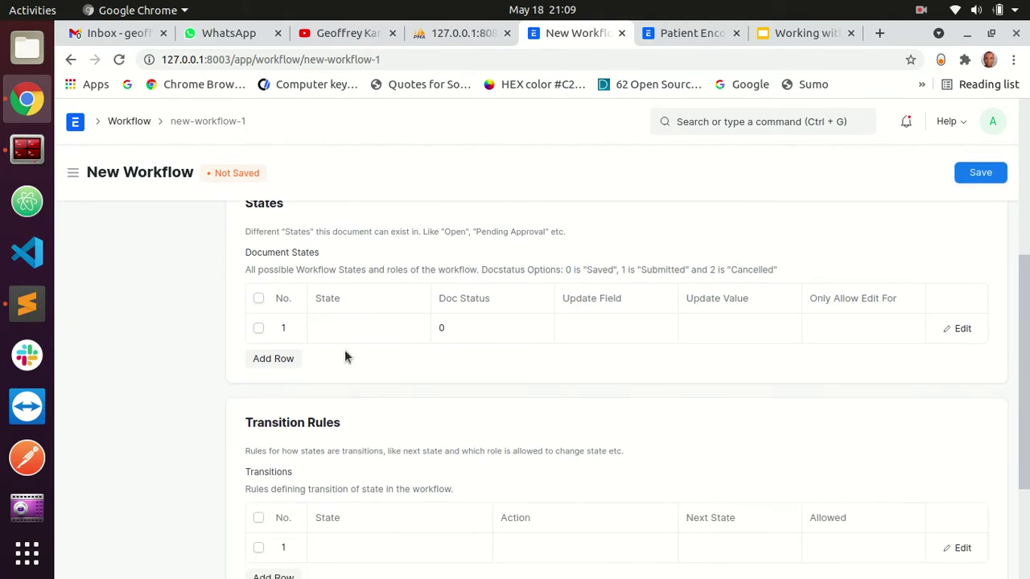
pyautogui.scroll(1, 354, 367)
pyautogui.click(694, 36)
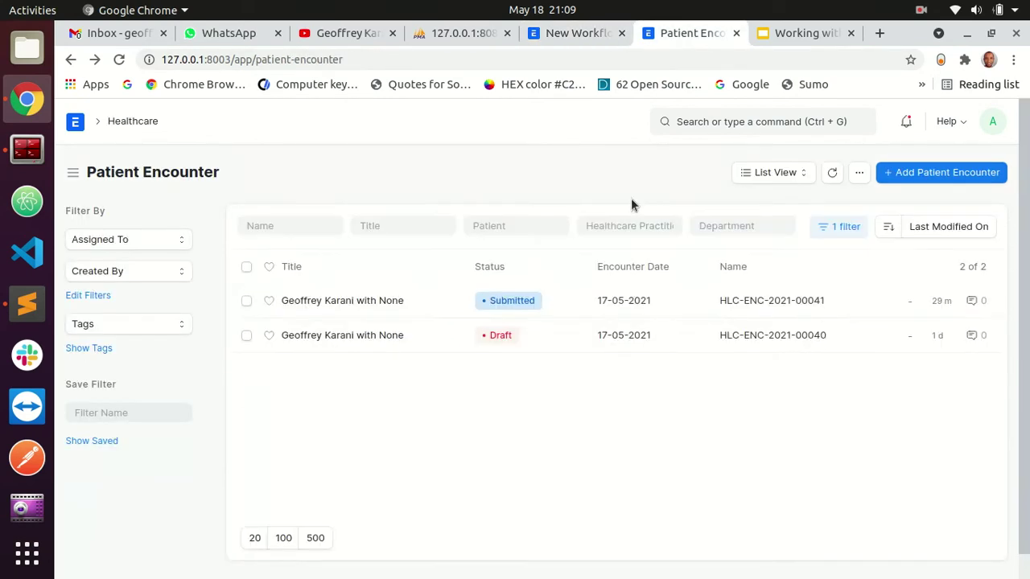
pyautogui.click(805, 33)
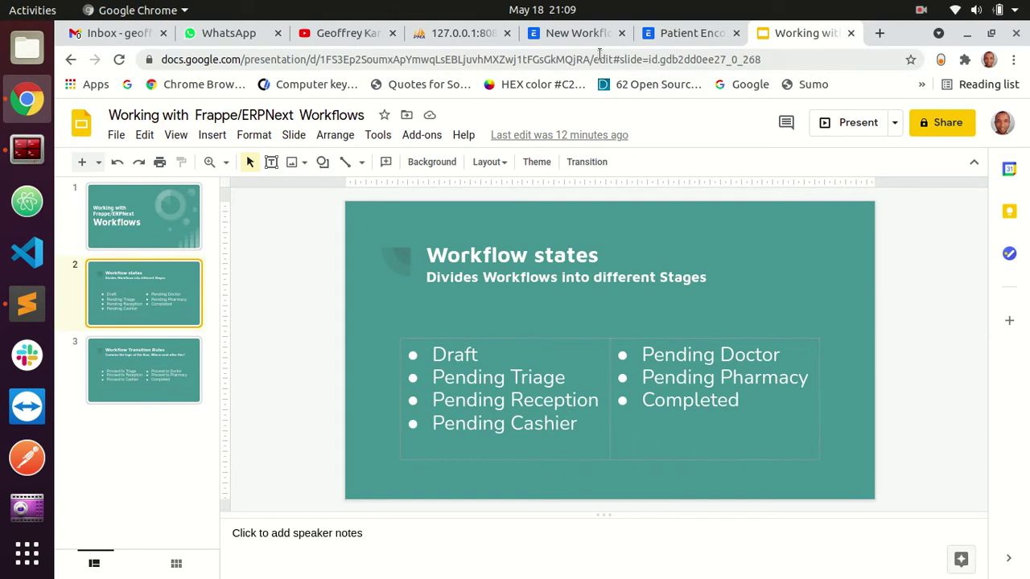
pyautogui.click(588, 33)
pyautogui.click(342, 367)
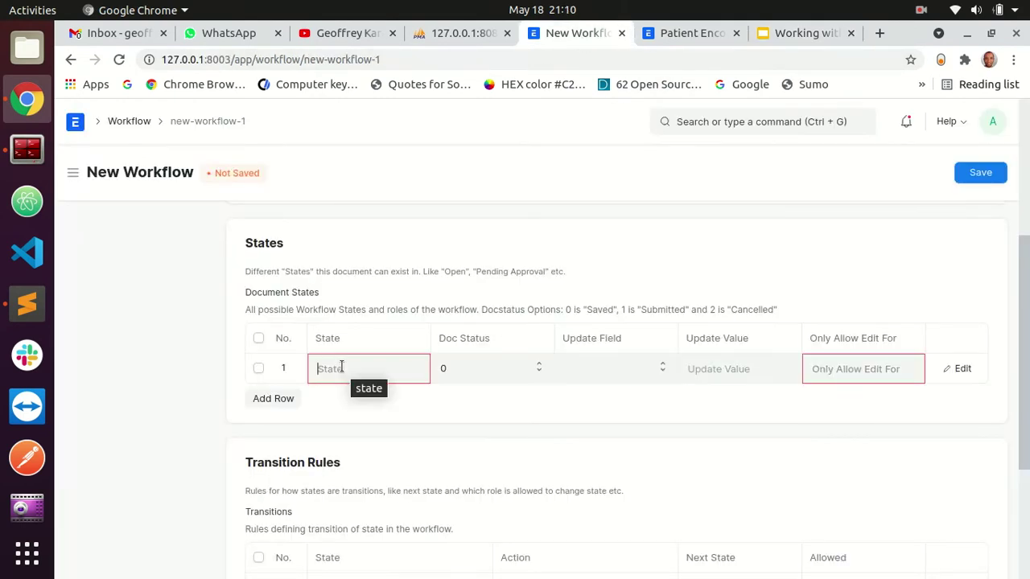
# - Clear the first row's State and discard an unwanted New Workflow State form
pyautogui.scroll(-2, 366, 467)
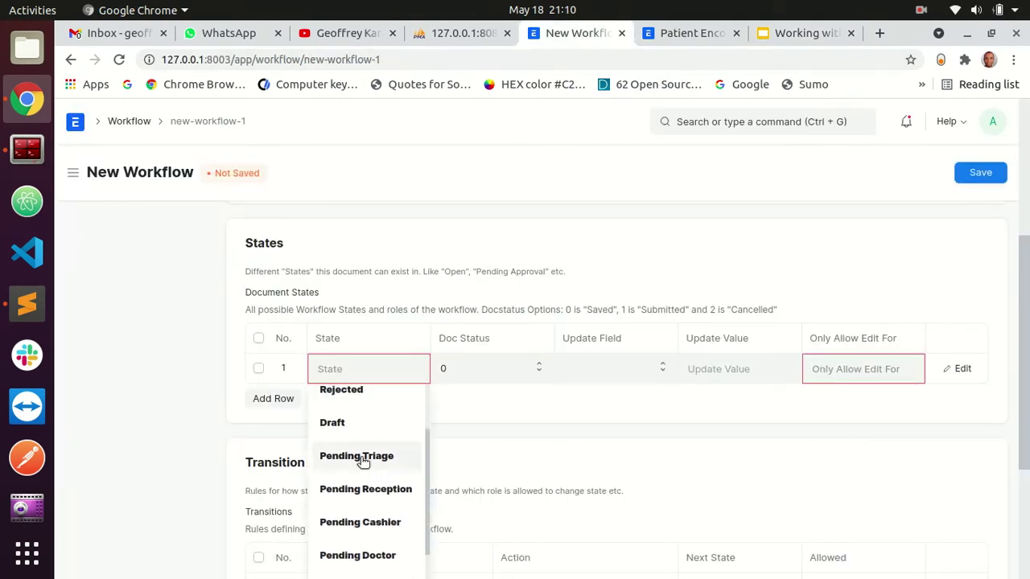
pyautogui.click(353, 438)
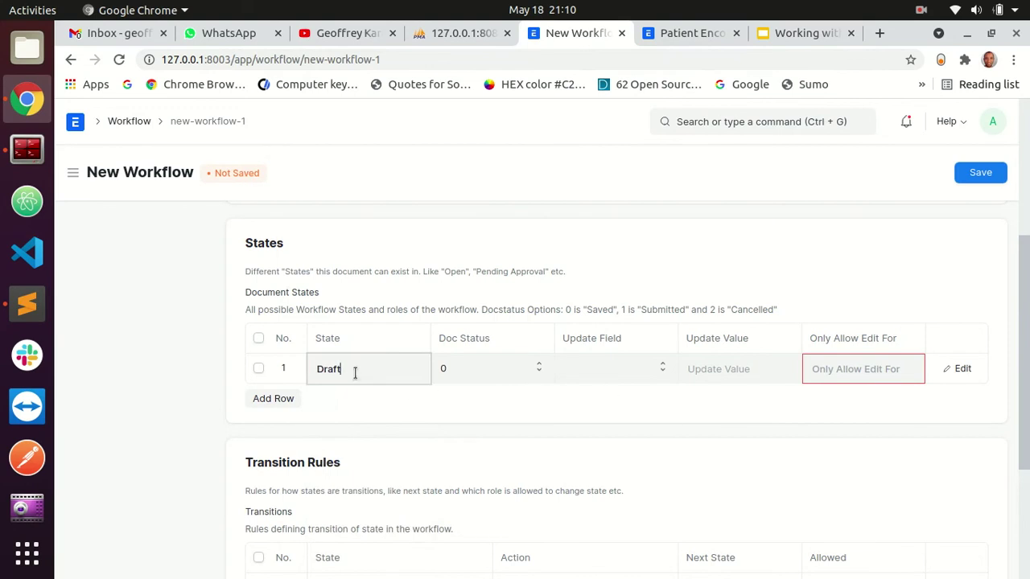
pyautogui.hotkey('ctrl', 'a')
pyautogui.press('BackSpace')
pyautogui.press('Escape')
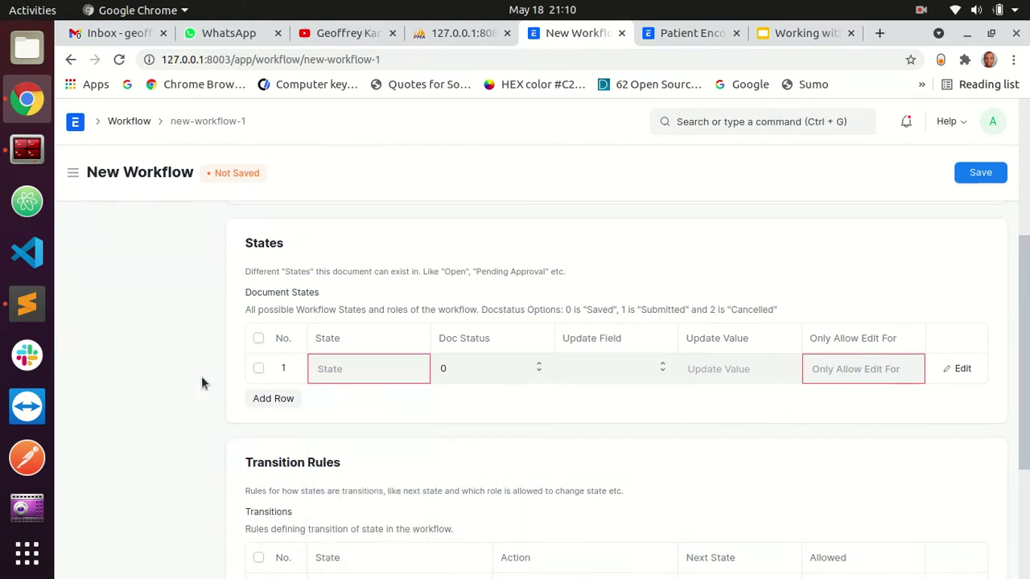
pyautogui.click(357, 371)
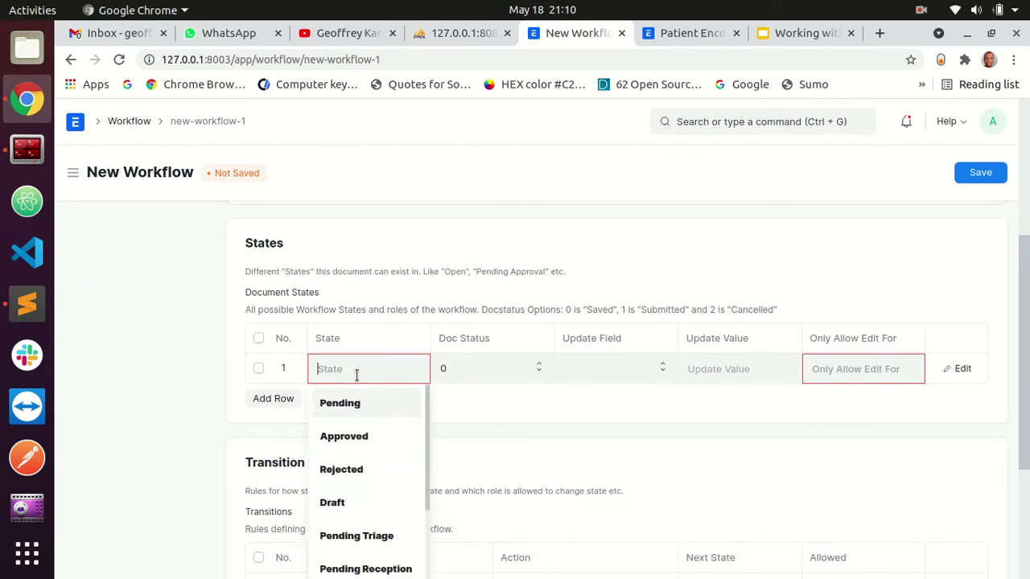
pyautogui.scroll(-2, 374, 467)
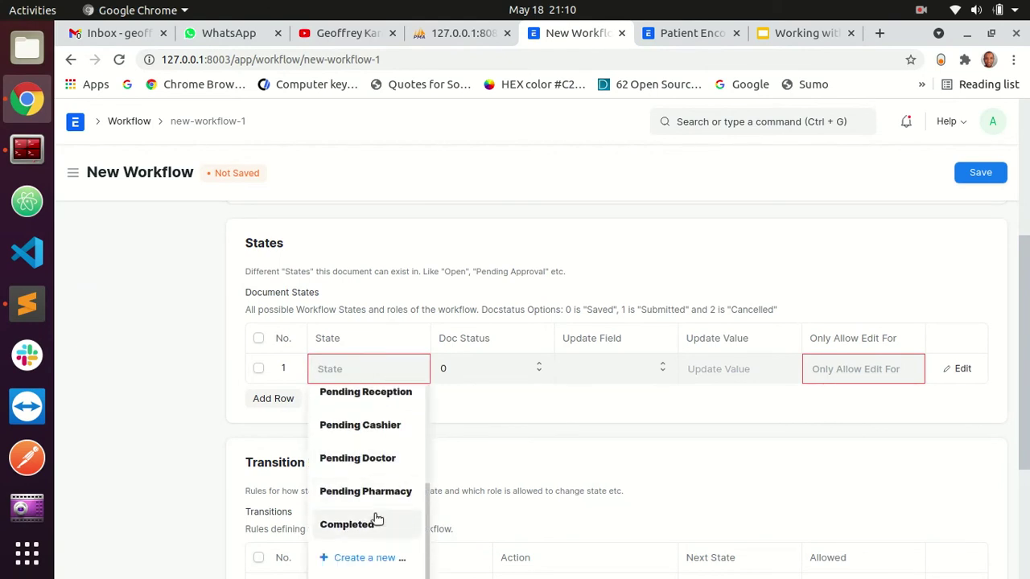
pyautogui.click(358, 559)
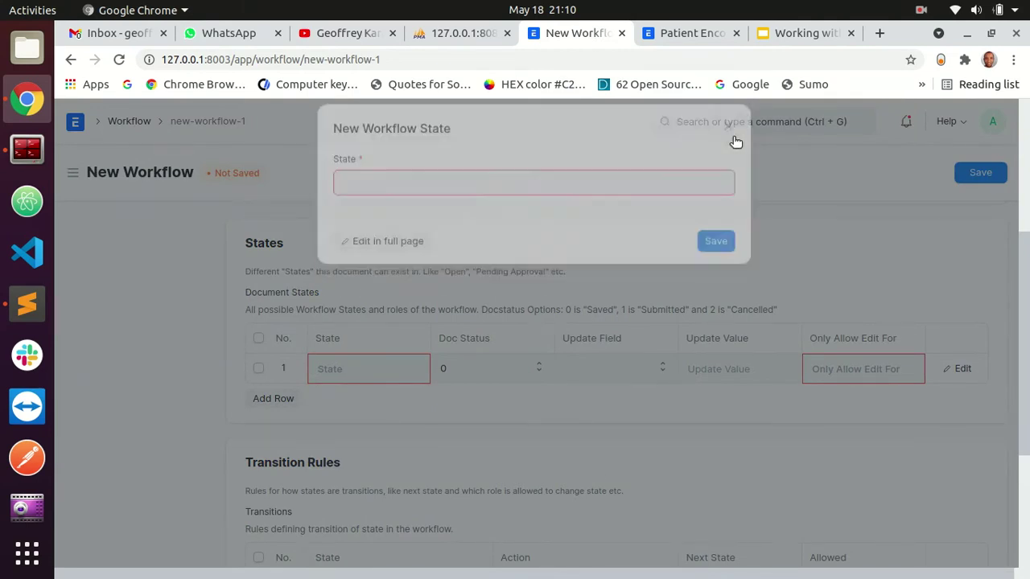
pyautogui.click(728, 143)
# - Pick Draft as the first States row, giving Doc Status 0
pyautogui.click(391, 369)
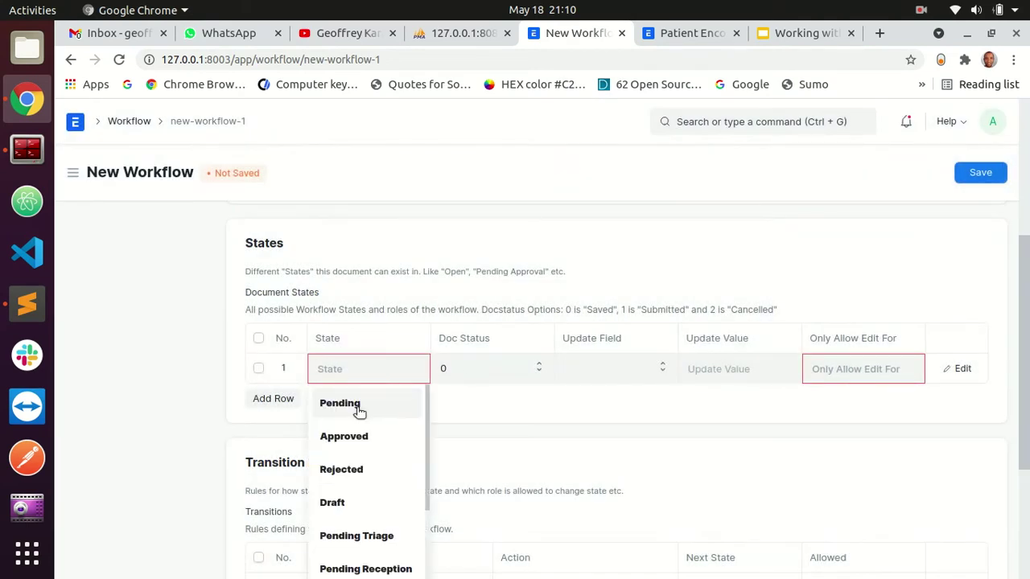
pyautogui.click(346, 502)
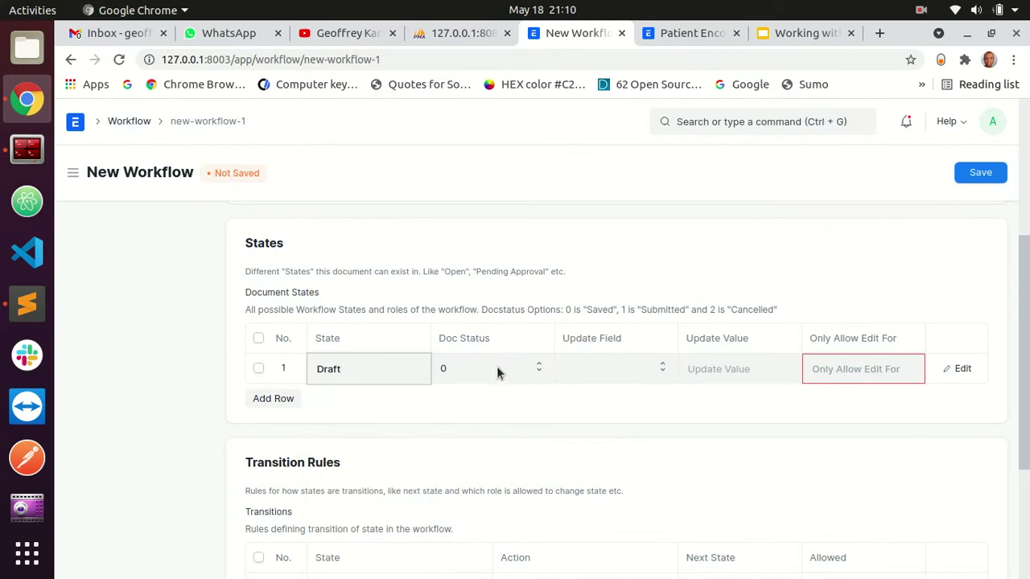
pyautogui.moveTo(559, 309); pyautogui.dragTo(581, 309)
pyautogui.click(569, 309)
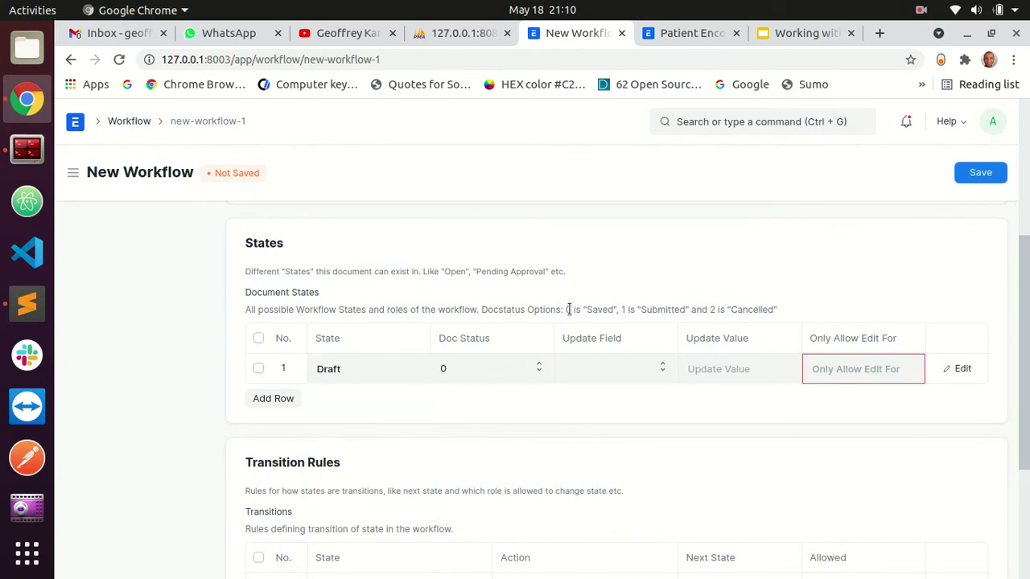
pyautogui.click(622, 373)
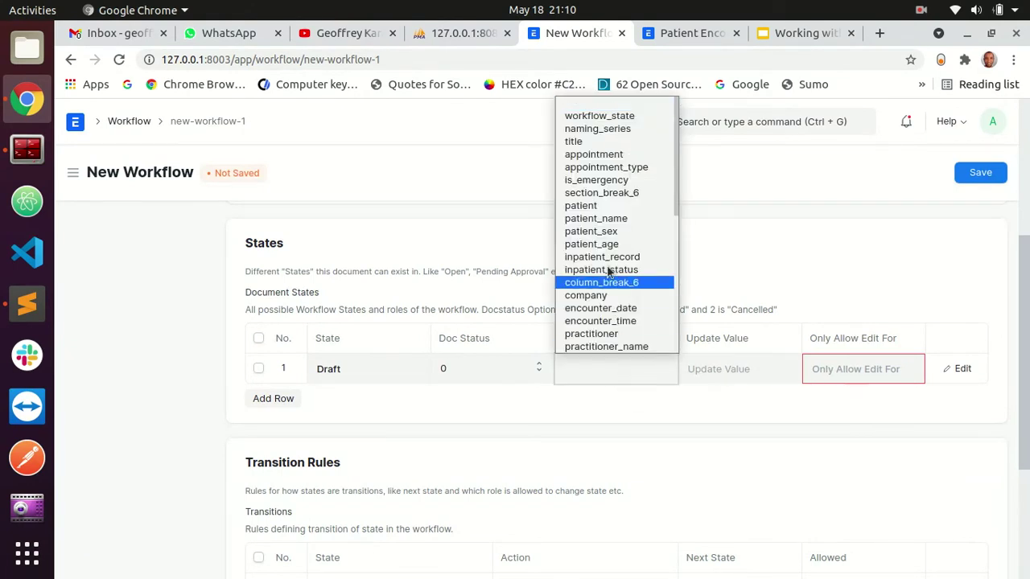
pyautogui.scroll(-5, 612, 320)
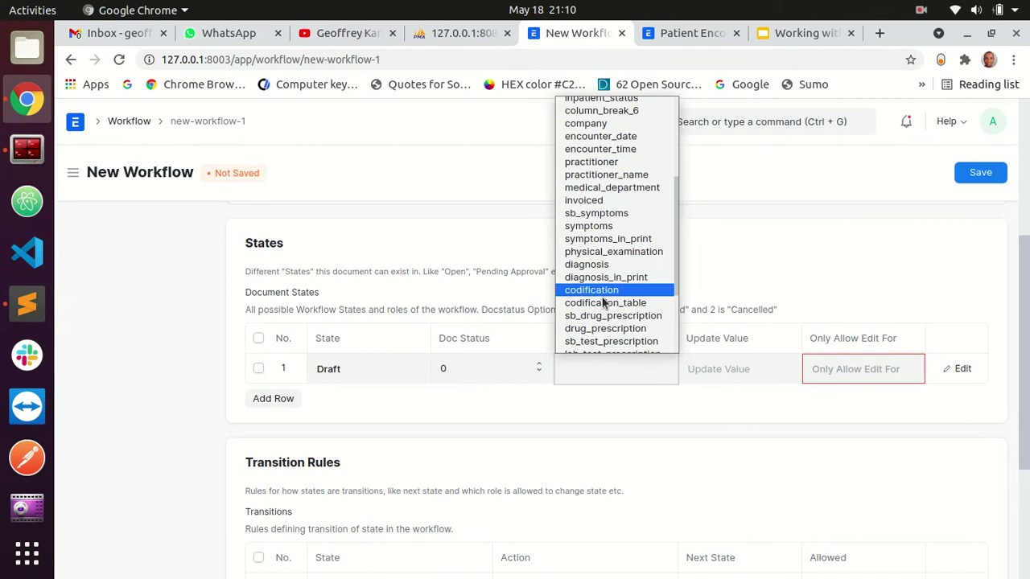
pyautogui.click(434, 232)
pyautogui.scroll(5, 339, 351)
pyautogui.scroll(2, 339, 351)
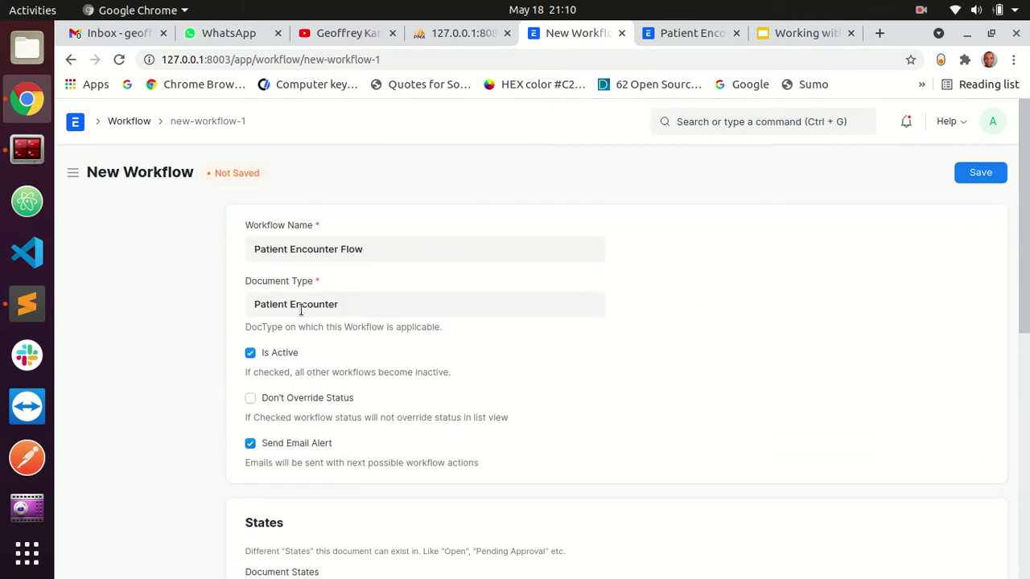
pyautogui.scroll(-6, 643, 325)
pyautogui.click(595, 330)
pyautogui.scroll(-2, 604, 241)
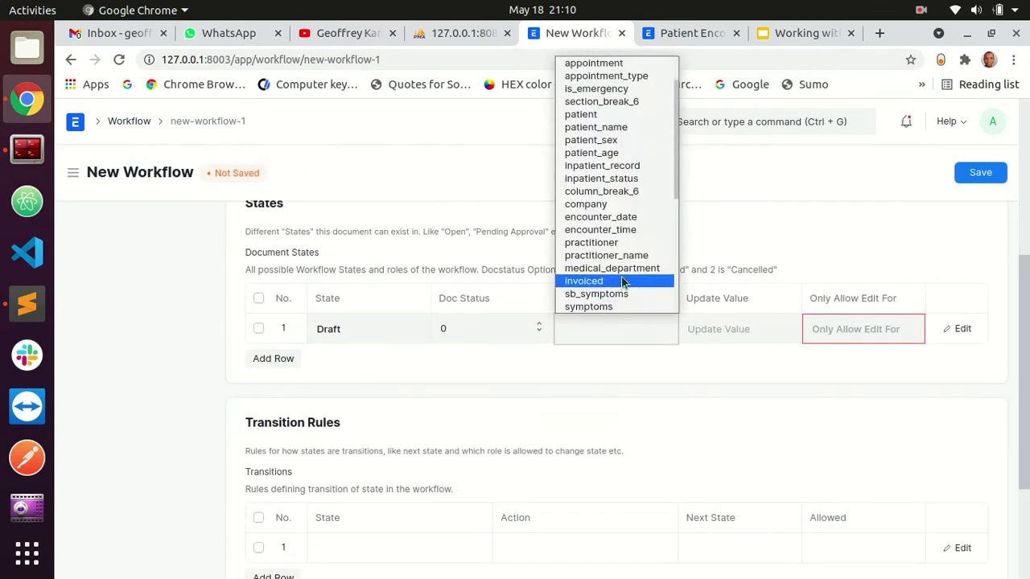
pyautogui.scroll(-3, 606, 302)
pyautogui.scroll(4, 587, 417)
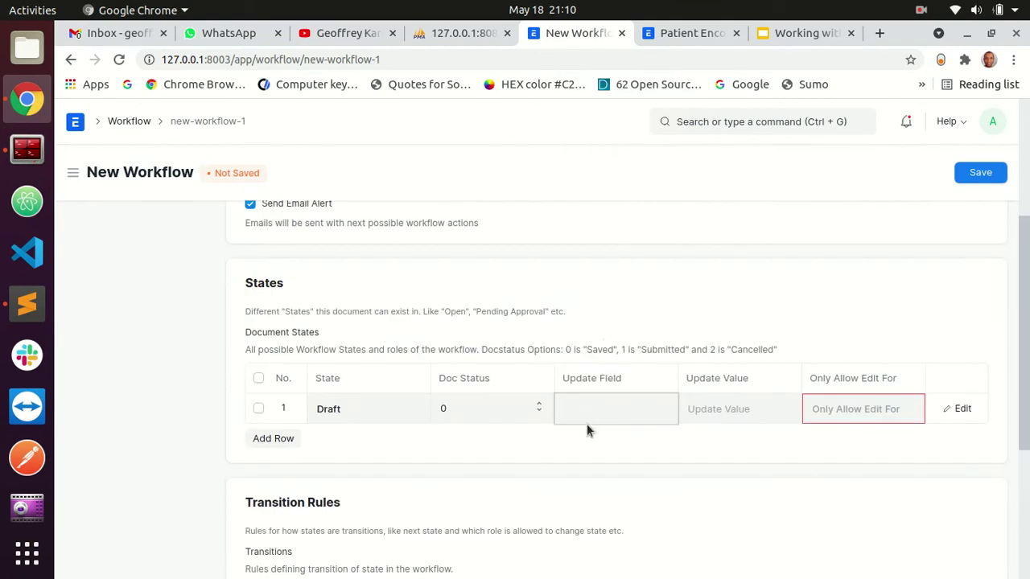
pyautogui.click(587, 418)
pyautogui.scroll(-5, 604, 265)
pyautogui.scroll(6, 603, 298)
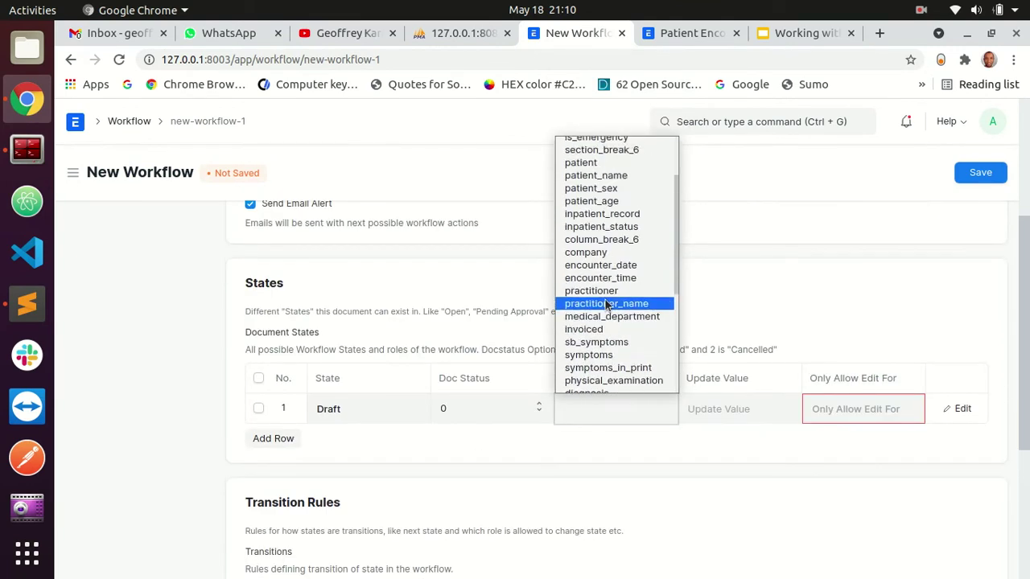
pyautogui.scroll(-5, 603, 297)
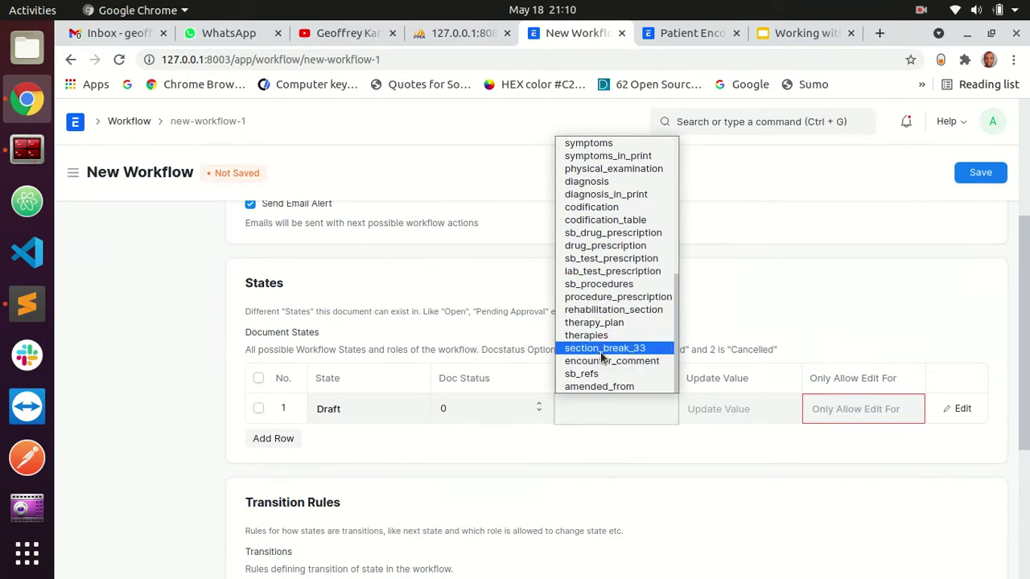
pyautogui.click(490, 281)
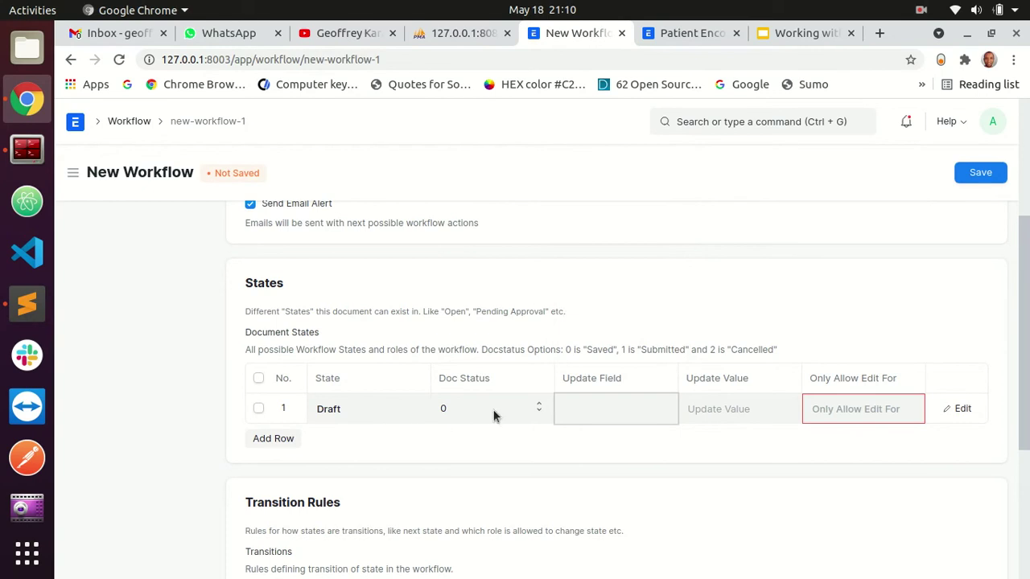
pyautogui.click(632, 407)
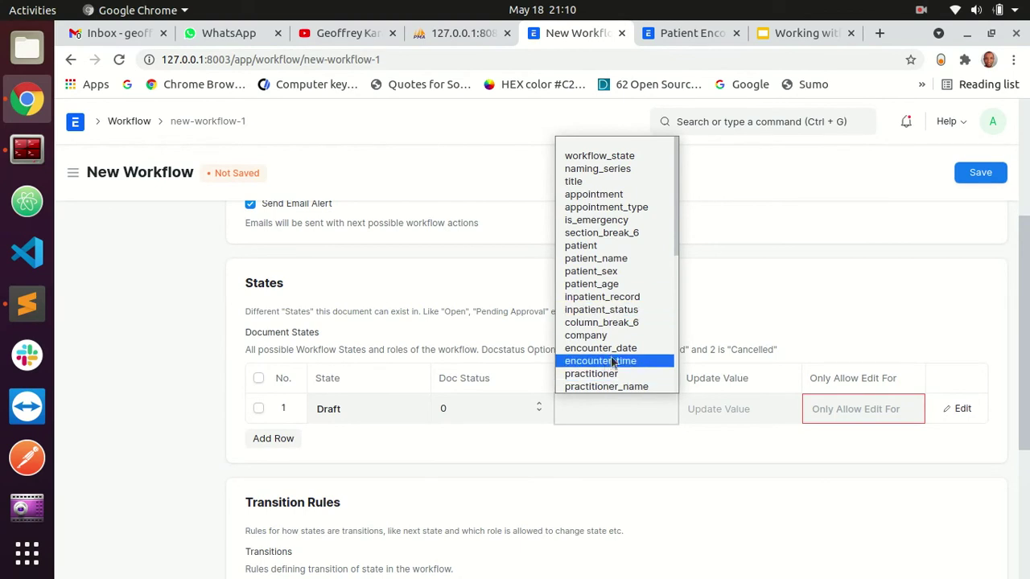
pyautogui.click(717, 417)
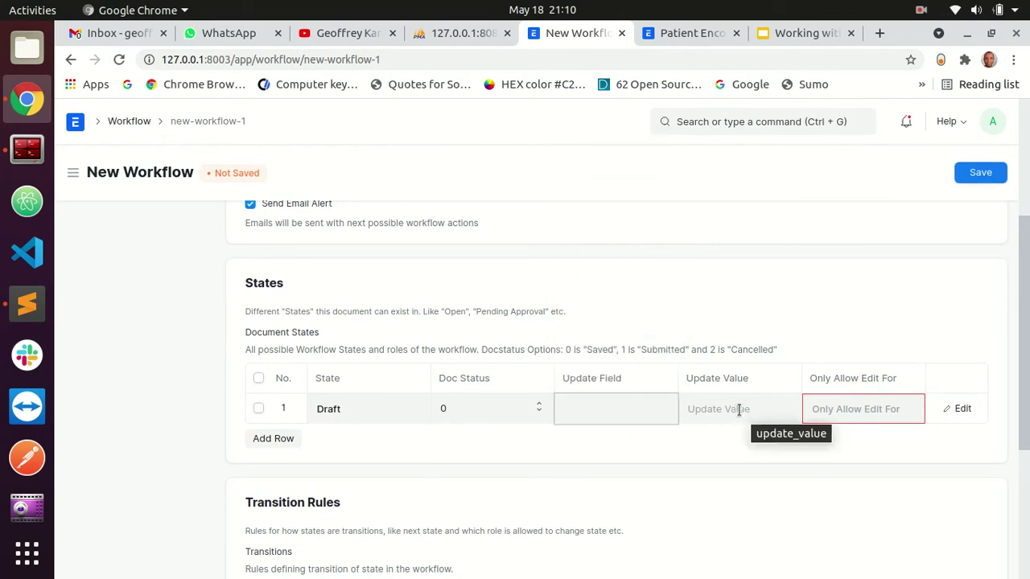
pyautogui.click(721, 411)
pyautogui.click(710, 447)
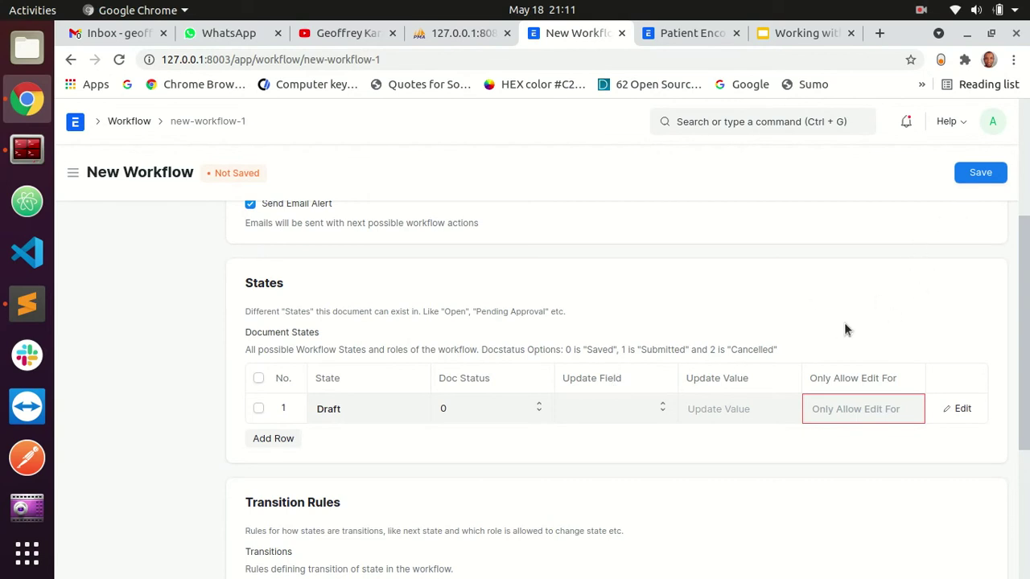
# - Set the Draft row's Only Allow Edit For to Nursing User
pyautogui.click(869, 412)
pyautogui.write('Nu')
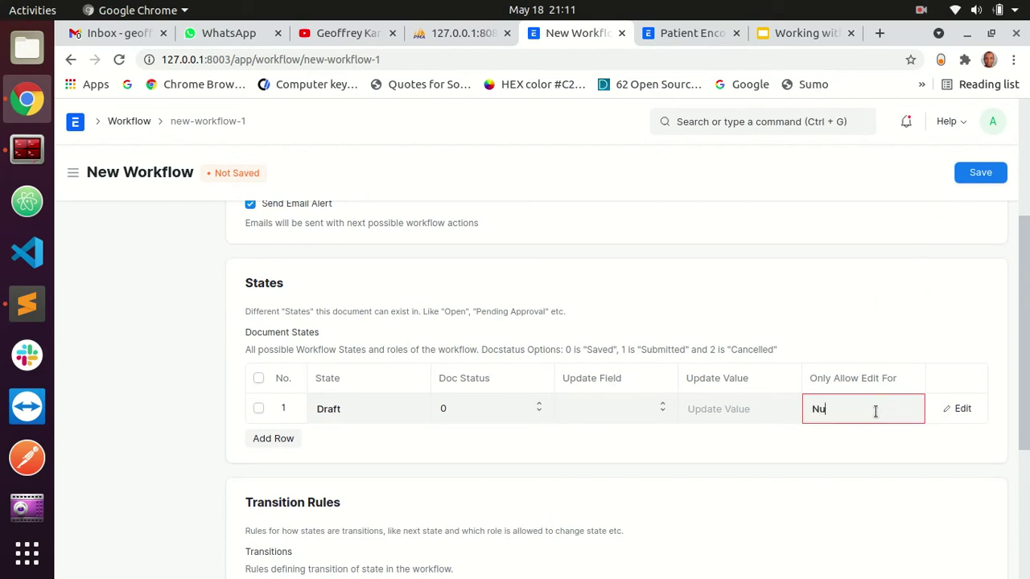
pyautogui.click(874, 442)
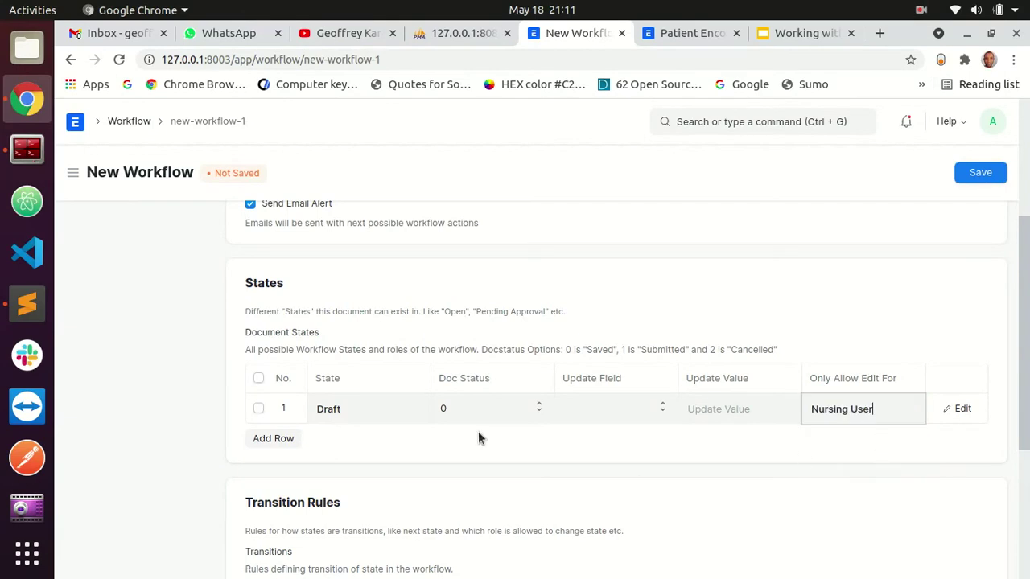
pyautogui.scroll(-1, 854, 369)
pyautogui.moveTo(809, 338); pyautogui.dragTo(918, 344)
pyautogui.click(824, 341)
pyautogui.moveTo(810, 340); pyautogui.dragTo(908, 344)
pyautogui.click(908, 345)
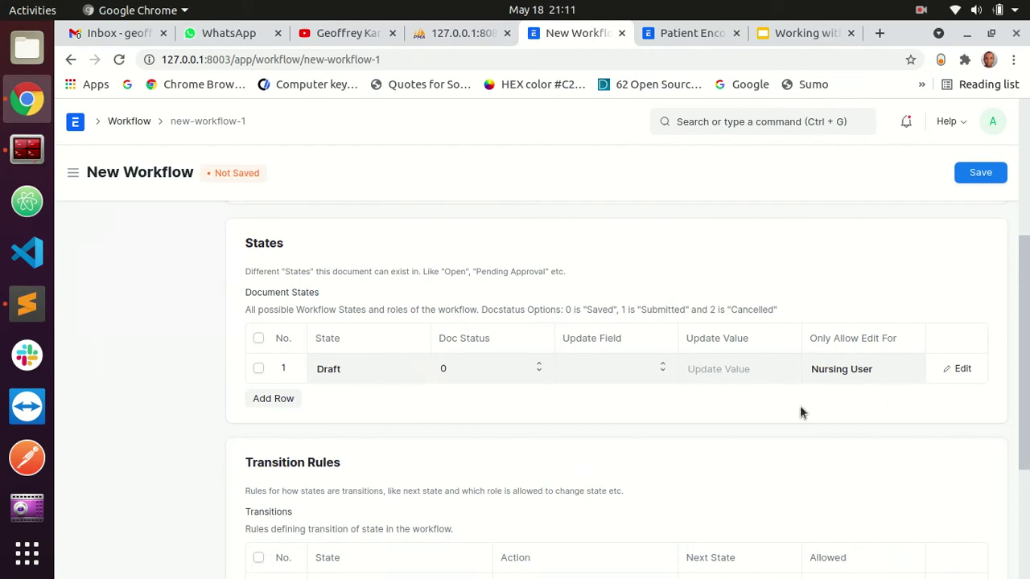
pyautogui.scroll(-1, 783, 412)
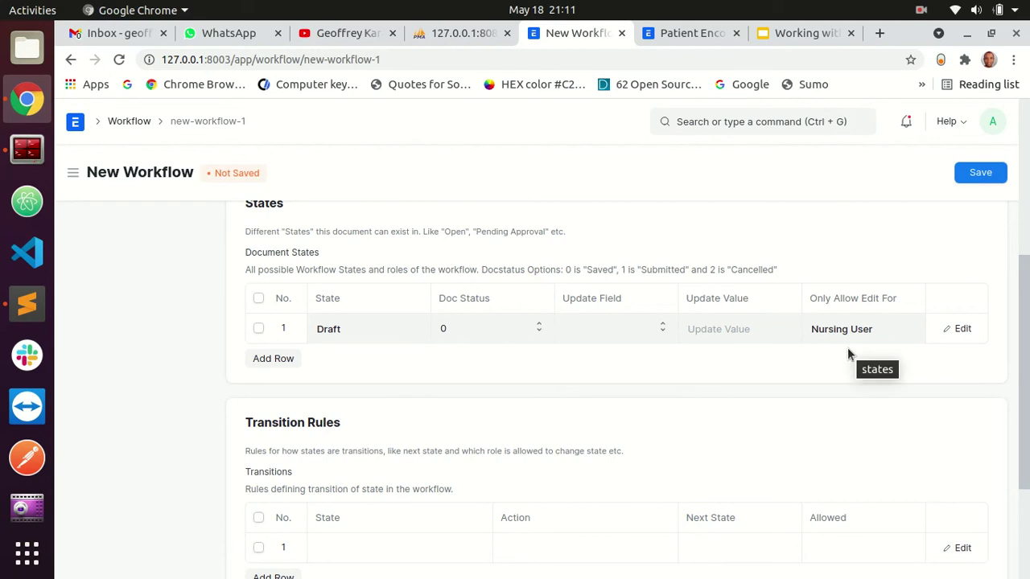
# - Add row 2 as Pending Triage, editable only by Nursing User
pyautogui.click(278, 360)
pyautogui.click(367, 365)
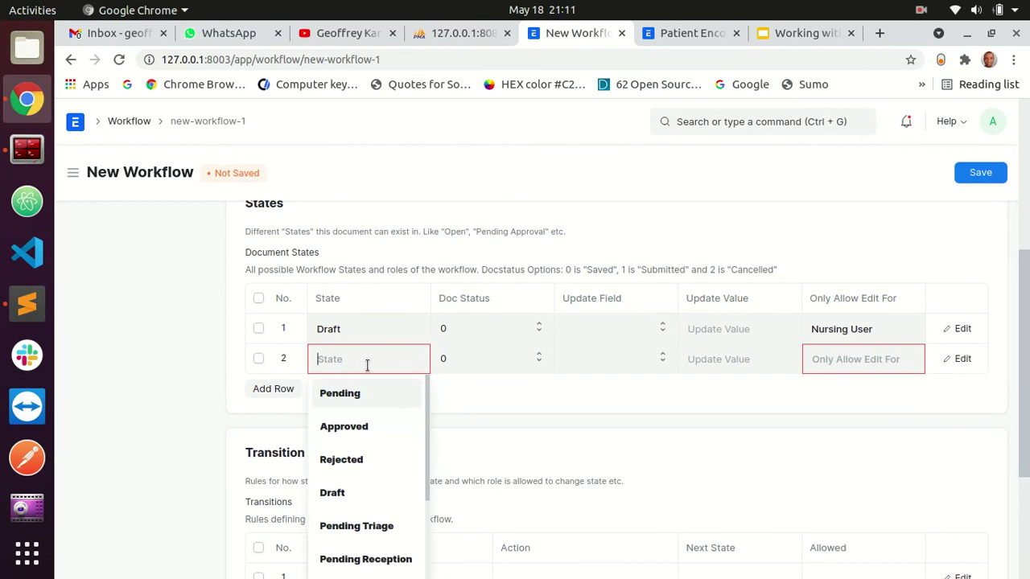
pyautogui.scroll(-1, 387, 435)
pyautogui.click(364, 487)
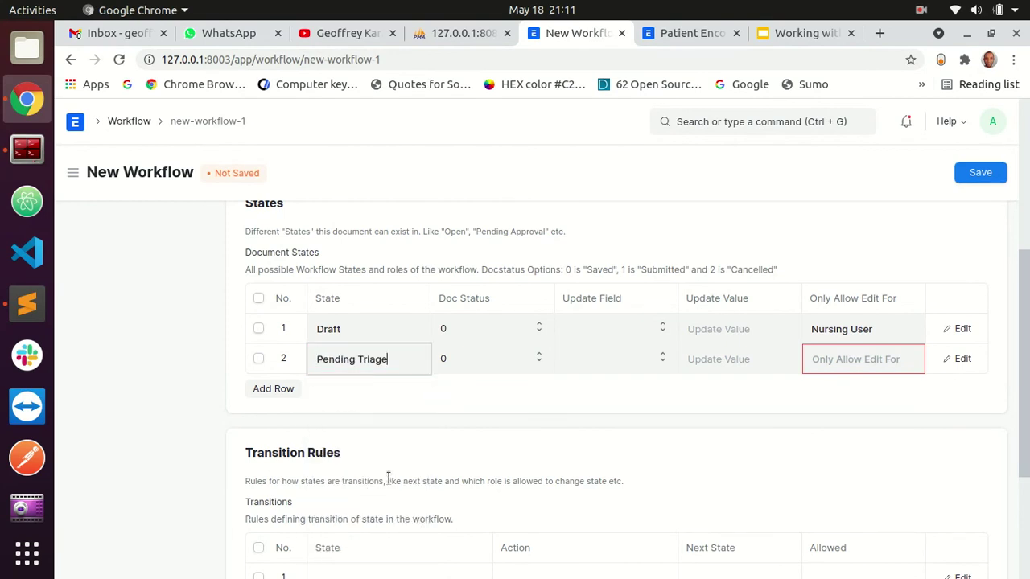
pyautogui.click(793, 33)
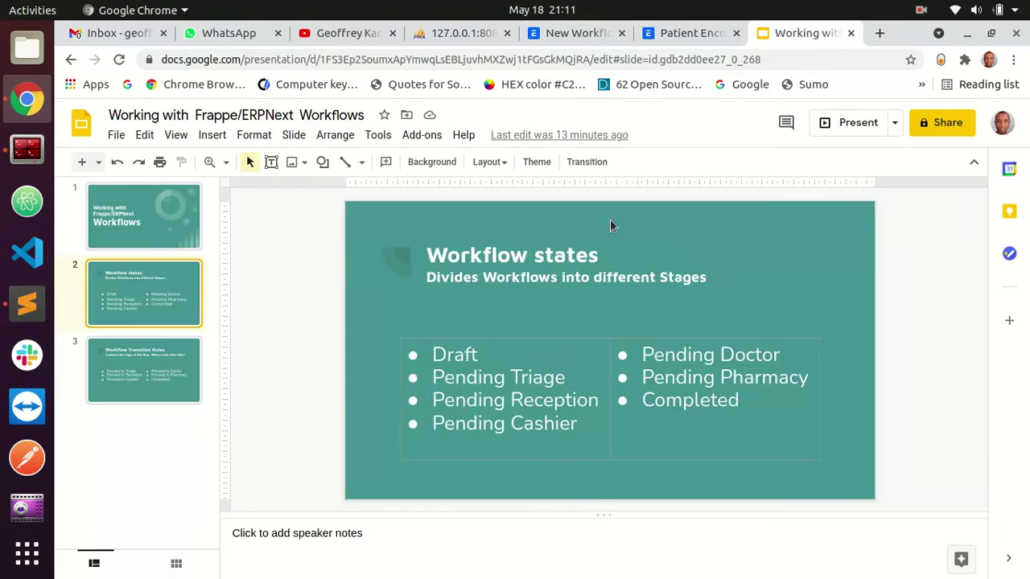
pyautogui.click(576, 33)
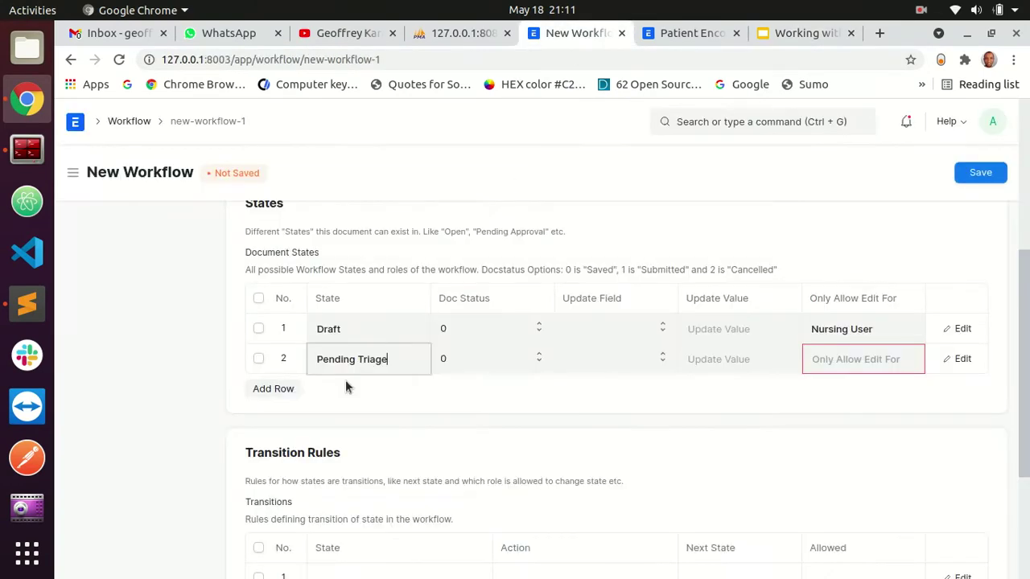
pyautogui.click(813, 361)
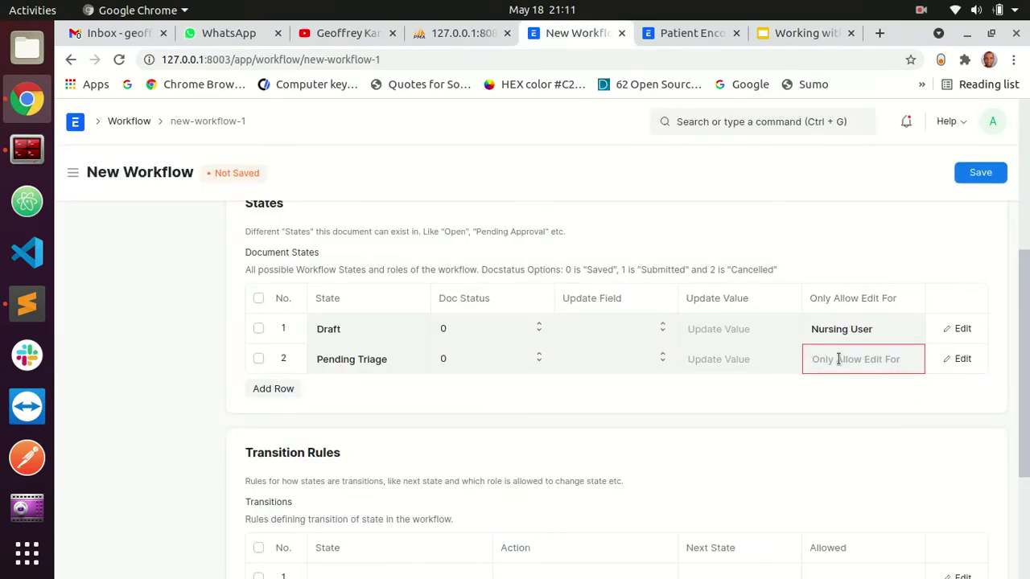
pyautogui.write('nur')
pyautogui.click(867, 394)
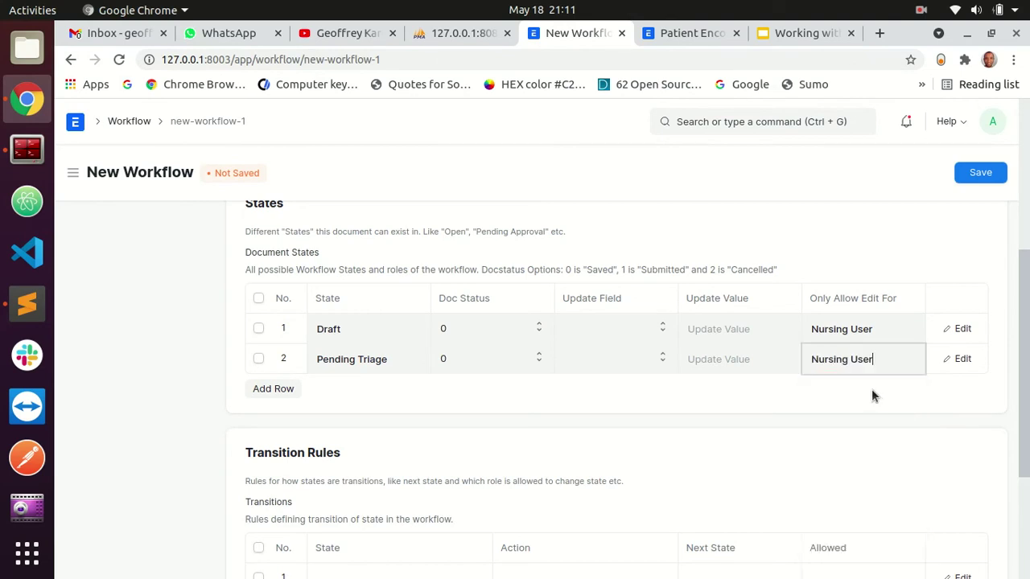
# - Add rows 3 and 4 with states Pending Reception and Pending Cashier
pyautogui.click(278, 389)
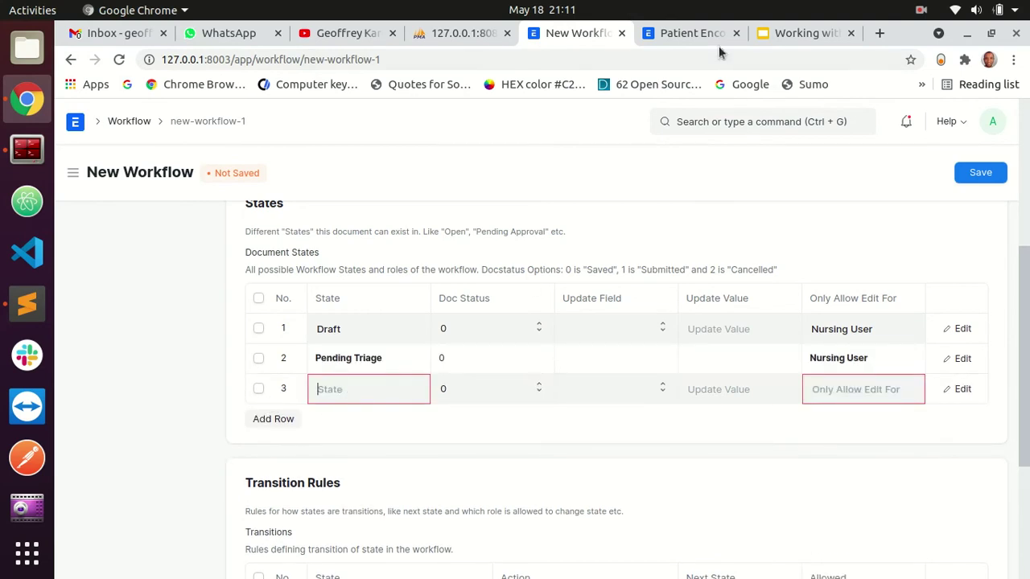
pyautogui.click(793, 33)
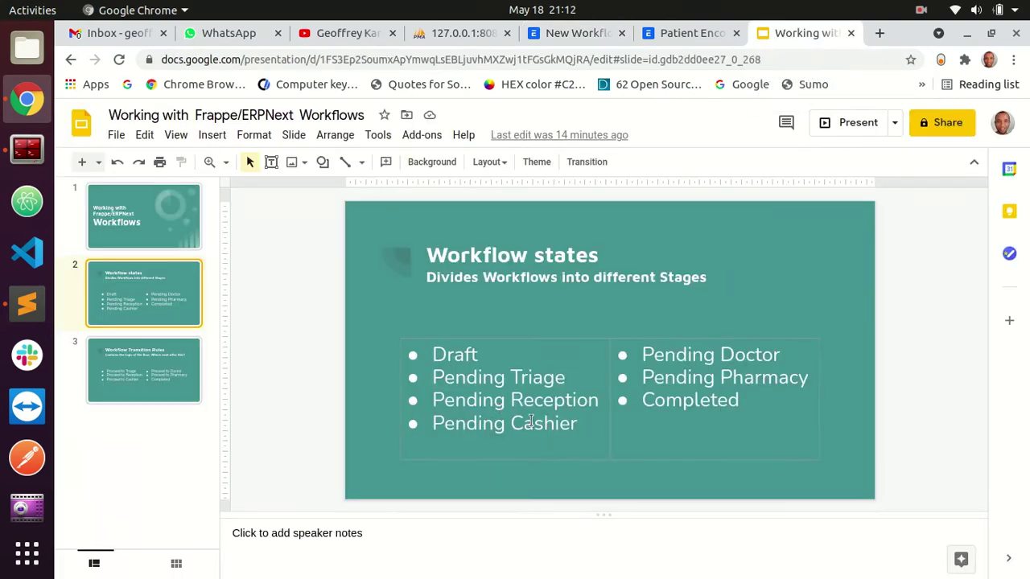
pyautogui.click(576, 33)
pyautogui.click(378, 378)
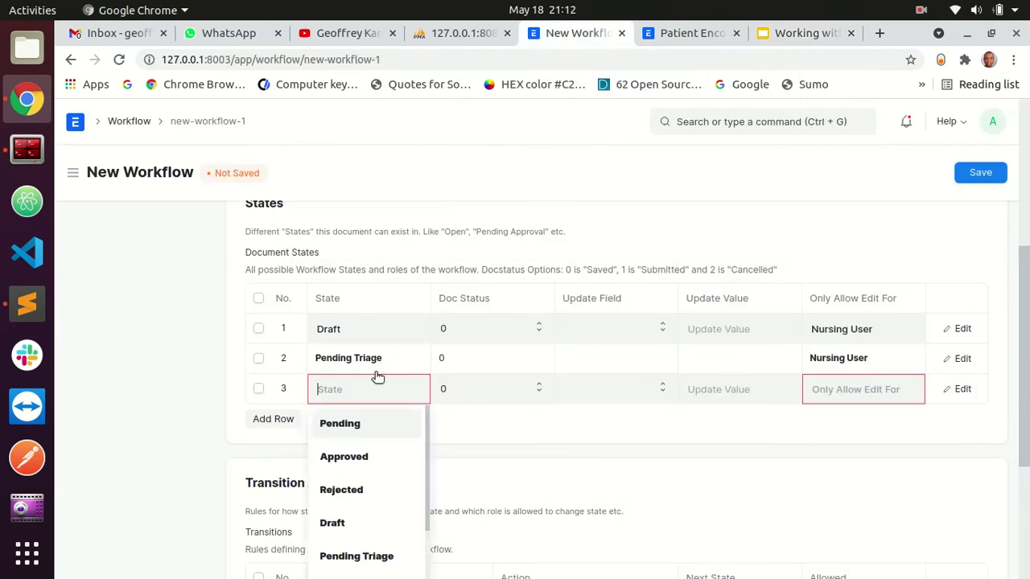
pyautogui.write('ece')
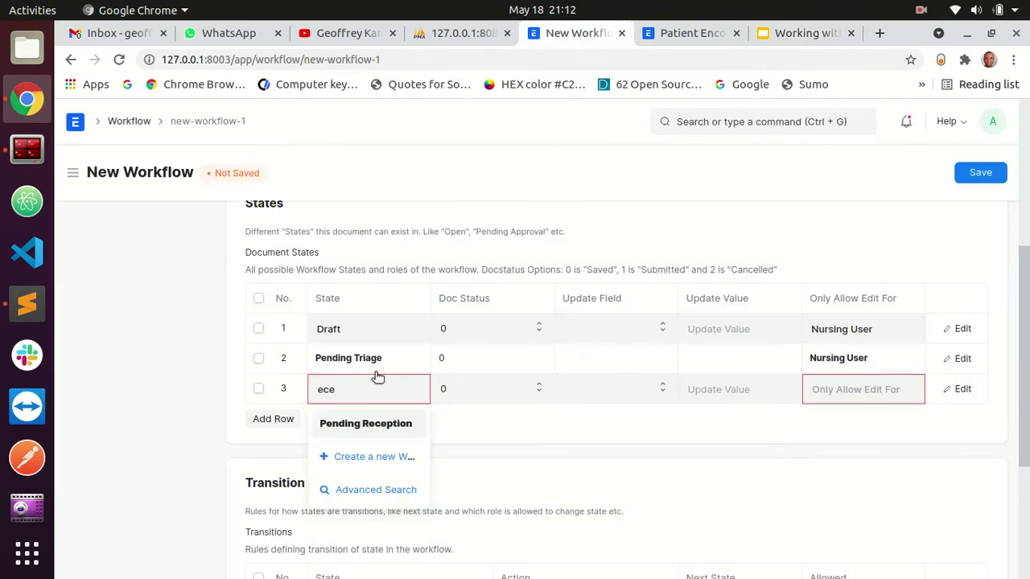
pyautogui.click(385, 419)
pyautogui.click(273, 418)
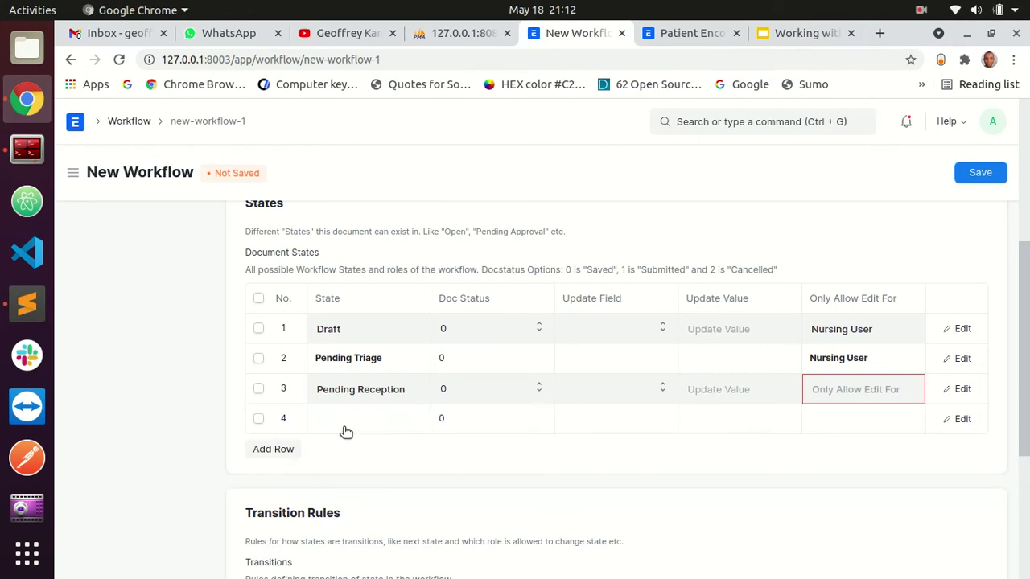
pyautogui.click(345, 419)
pyautogui.write('cas')
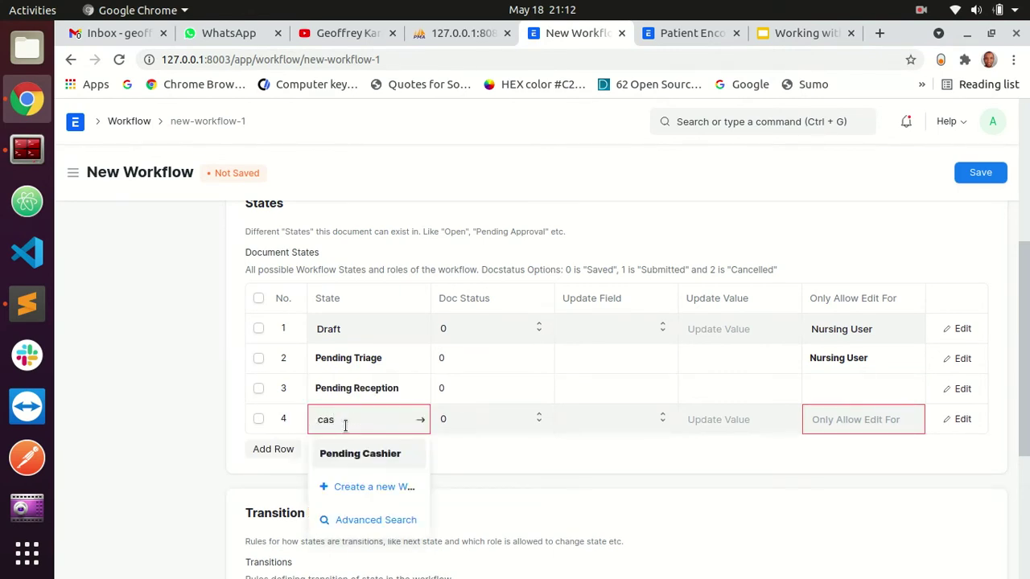
pyautogui.click(354, 448)
# - Make Nursing User the editor of Pending Cashier and Pending Reception, and add a fifth row
pyautogui.click(843, 415)
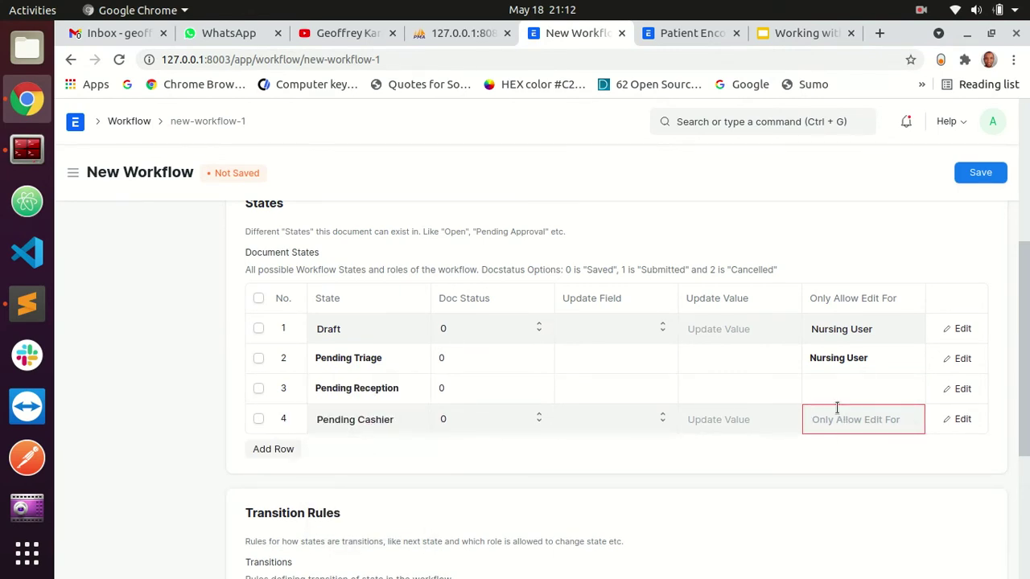
pyautogui.write('nur')
pyautogui.click(841, 453)
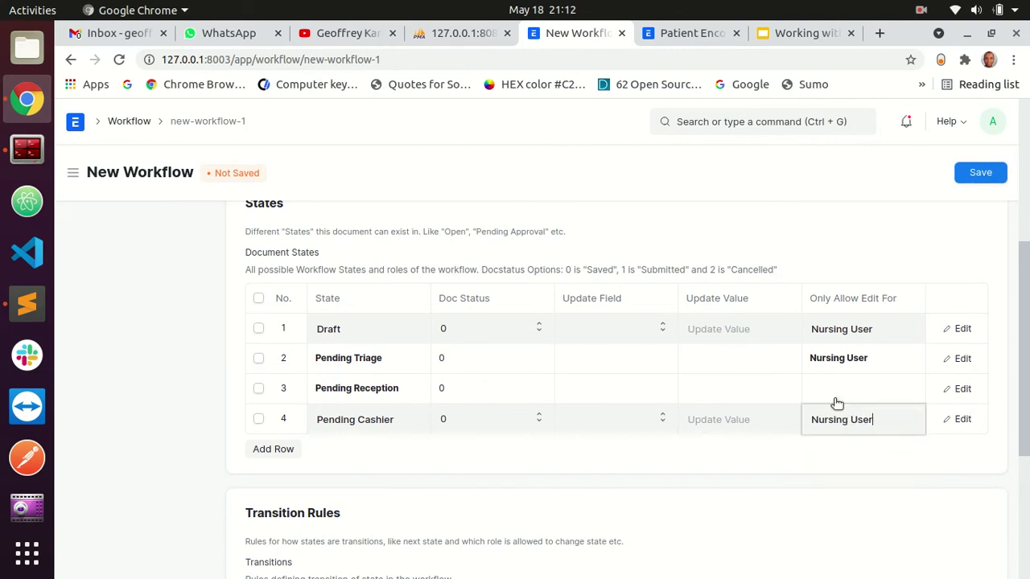
pyautogui.click(839, 389)
pyautogui.write('nur')
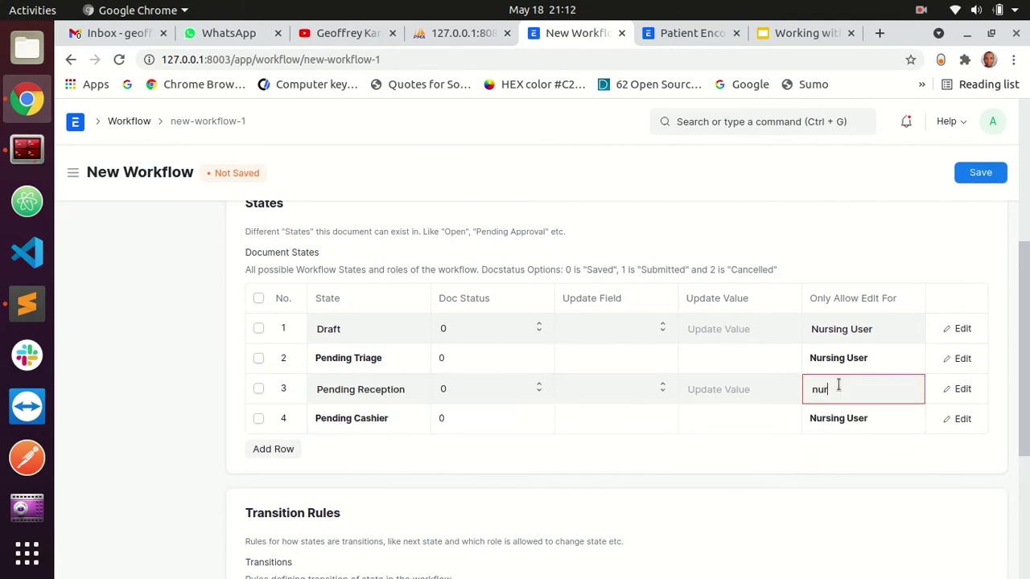
pyautogui.click(843, 421)
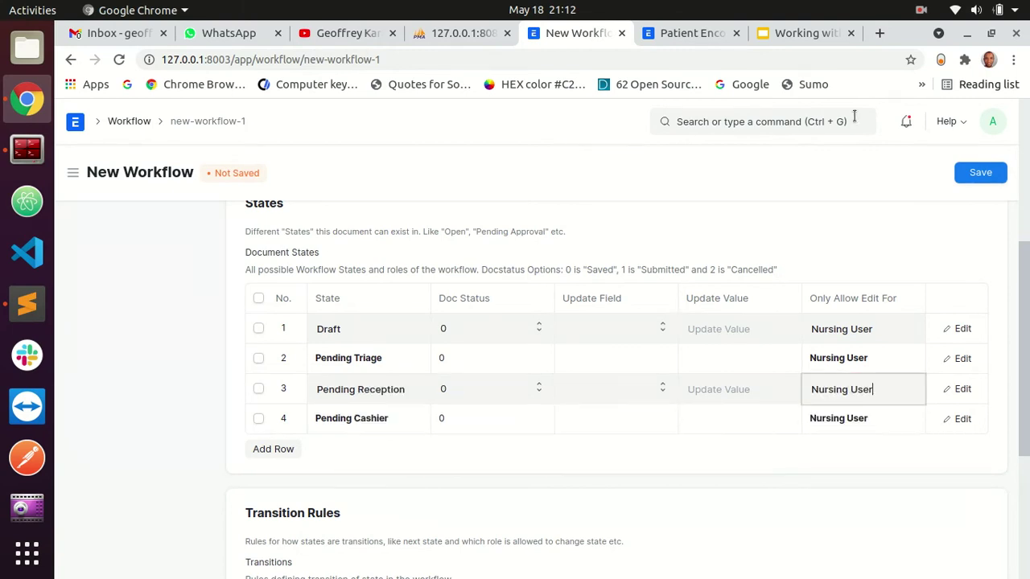
pyautogui.click(790, 33)
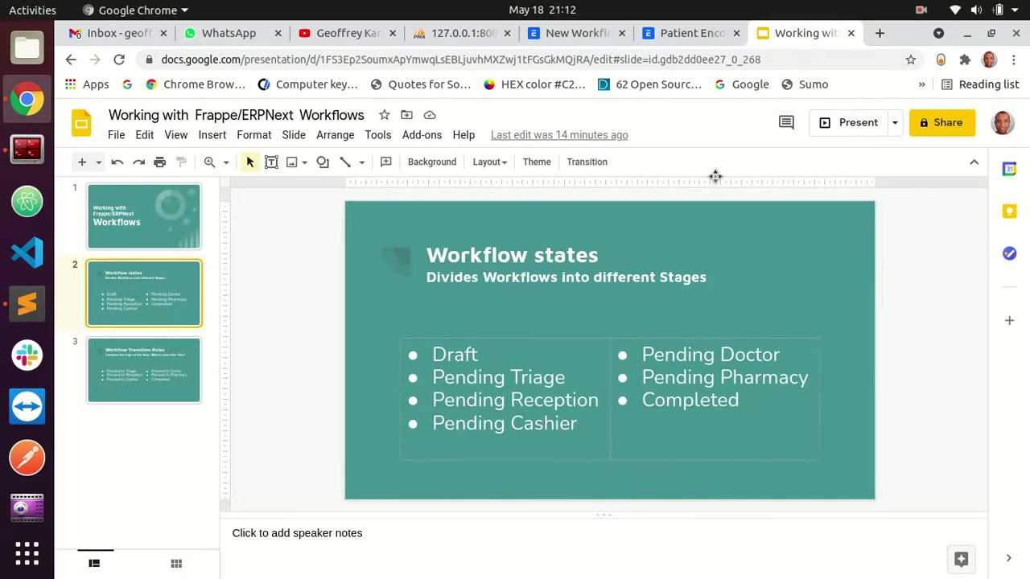
pyautogui.click(573, 33)
pyautogui.click(272, 449)
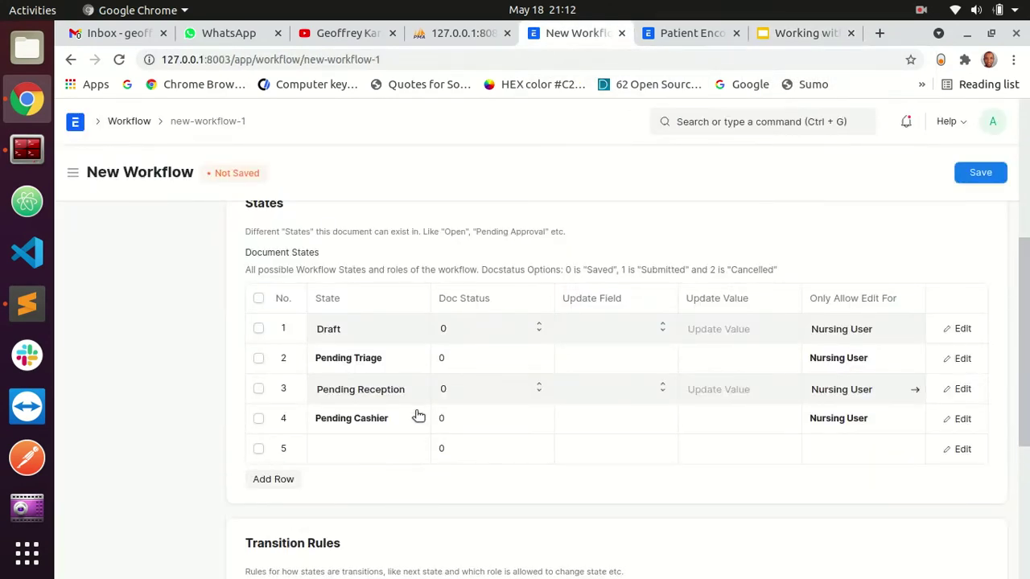
# - Fill rows 5–7 with states Pending Doctor, Pending Pharmacy and Completed
pyautogui.scroll(-1, 419, 414)
pyautogui.click(373, 409)
pyautogui.write('doc')
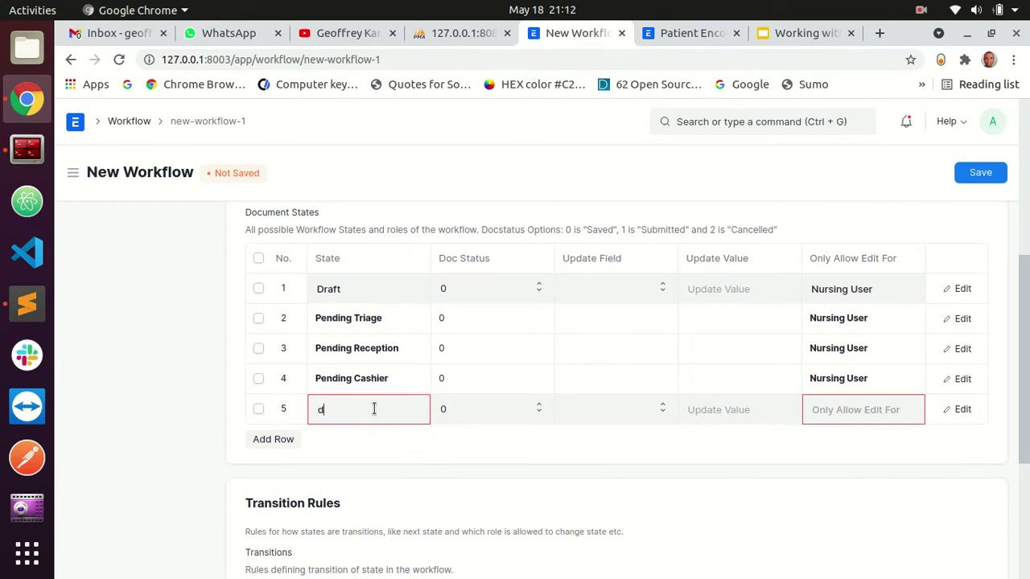
pyautogui.click(372, 441)
pyautogui.click(273, 440)
pyautogui.write('Pa')
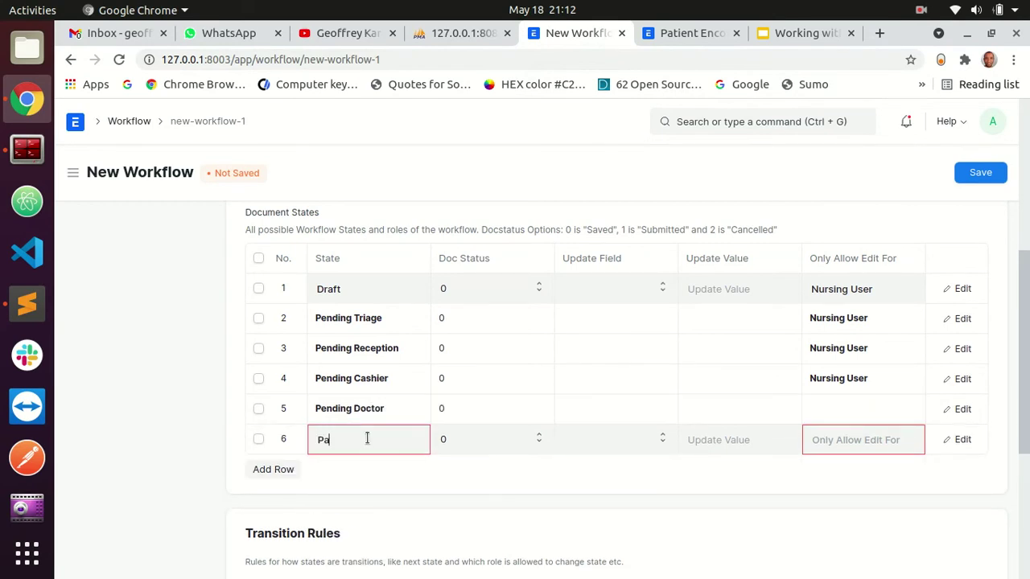
pyautogui.click(354, 472)
pyautogui.click(273, 469)
pyautogui.click(374, 471)
pyautogui.write('Co')
pyautogui.click(374, 501)
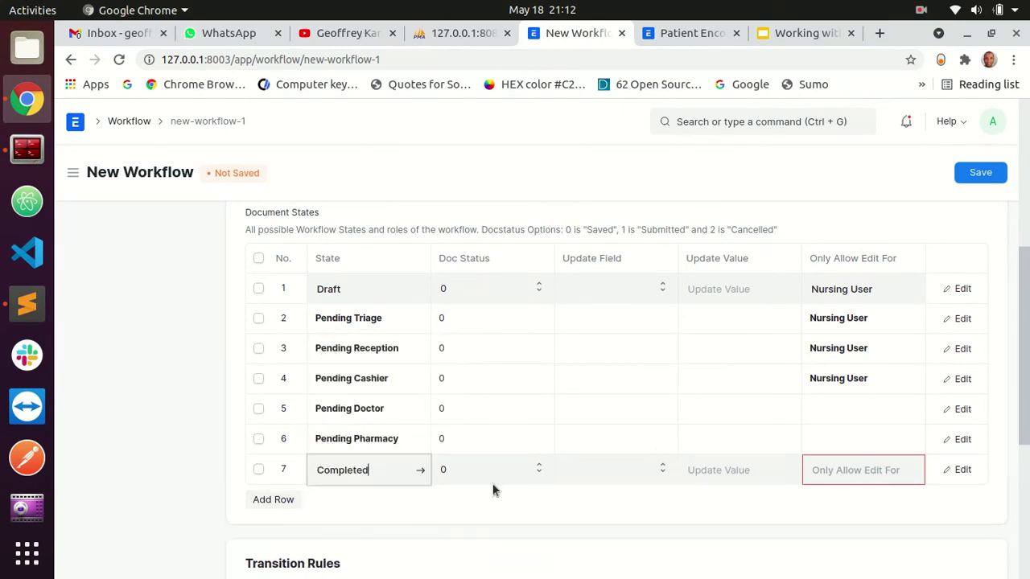
# - Set Only Allow Edit For to Nursing User on Pending Doctor, Pending Pharmacy and Completed
pyautogui.click(858, 409)
pyautogui.write('nur')
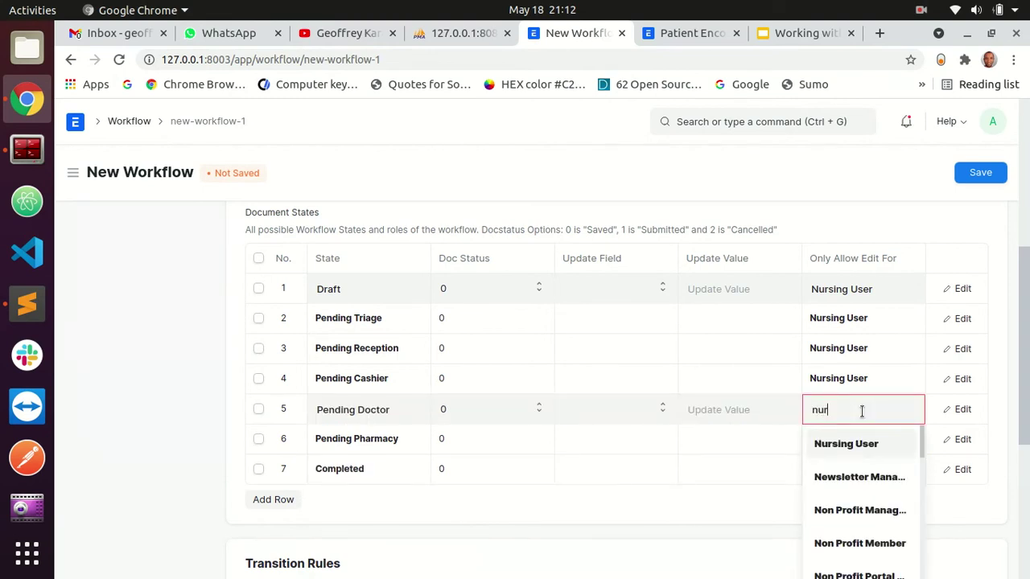
pyautogui.click(849, 443)
pyautogui.click(844, 439)
pyautogui.write('Nur')
pyautogui.click(844, 478)
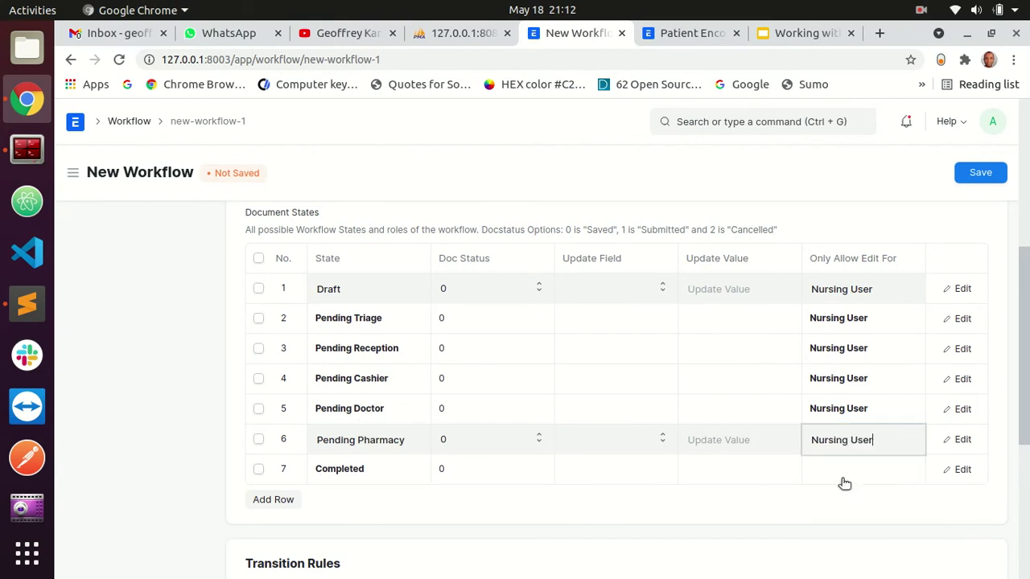
pyautogui.click(841, 474)
pyautogui.write('Nur')
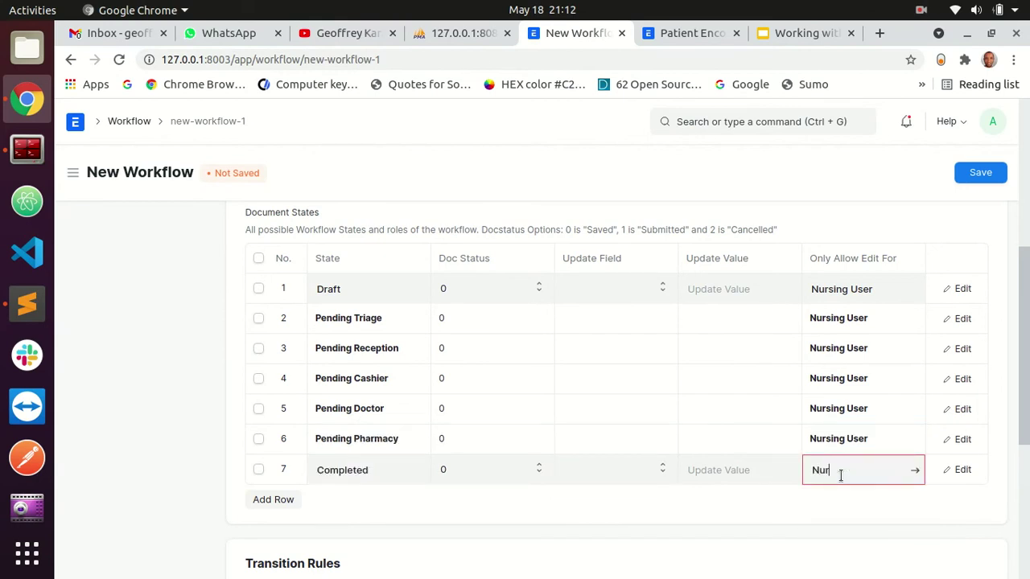
pyautogui.click(844, 503)
pyautogui.click(234, 394)
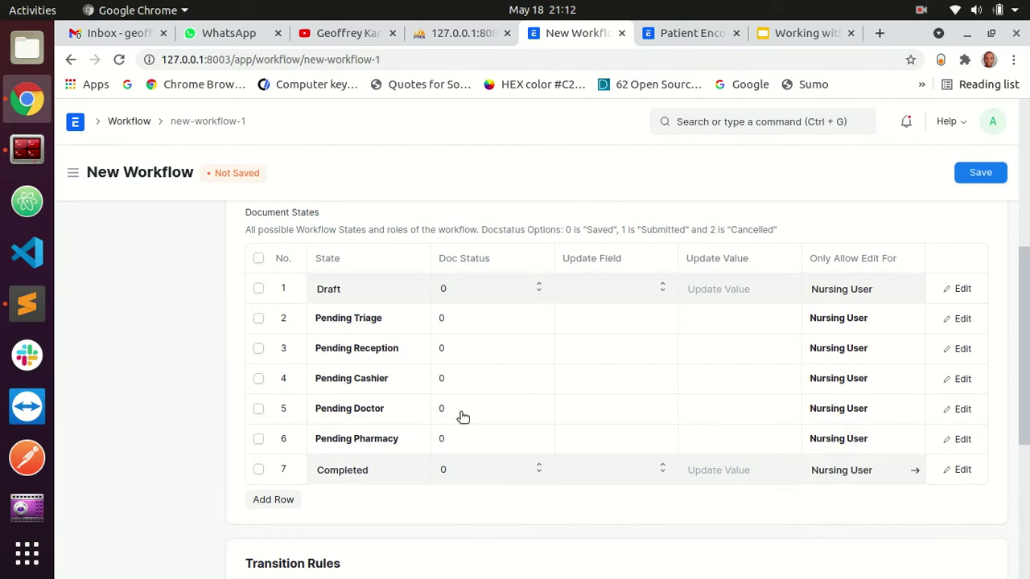
pyautogui.scroll(-2, 655, 432)
pyautogui.scroll(1, 389, 380)
pyautogui.scroll(3, 294, 260)
pyautogui.scroll(-4, 587, 396)
# - Set the first transition rule's State to Draft and Action to Proceed to Triage
pyautogui.scroll(-3, 587, 395)
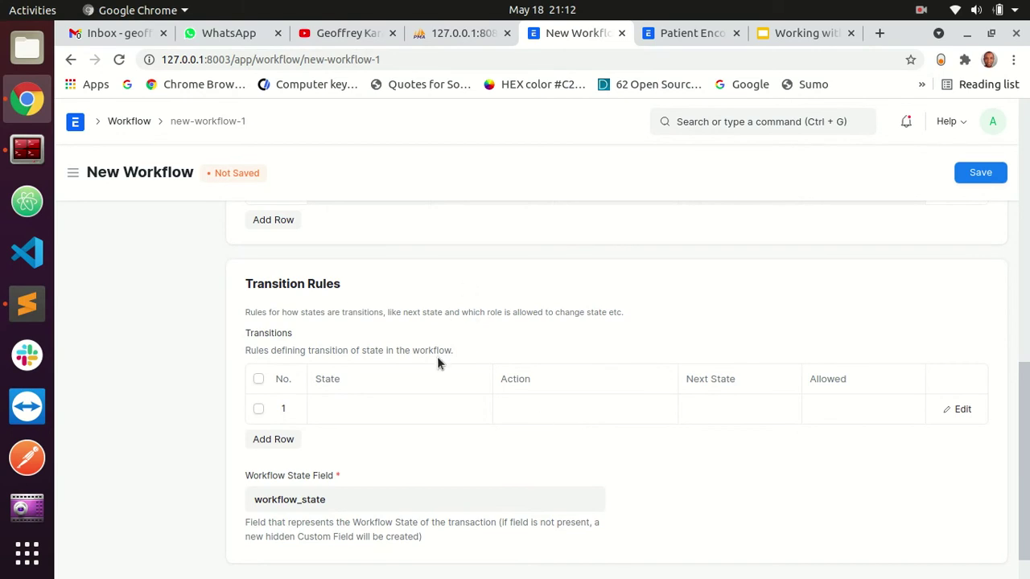
pyautogui.click(388, 410)
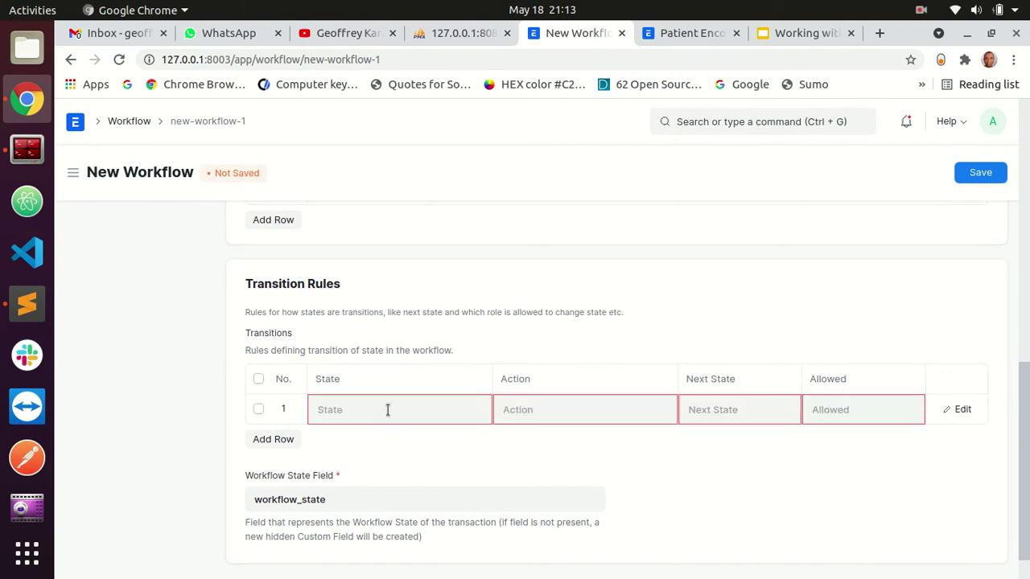
pyautogui.click(388, 409)
pyautogui.scroll(-3, 386, 488)
pyautogui.scroll(1, 387, 487)
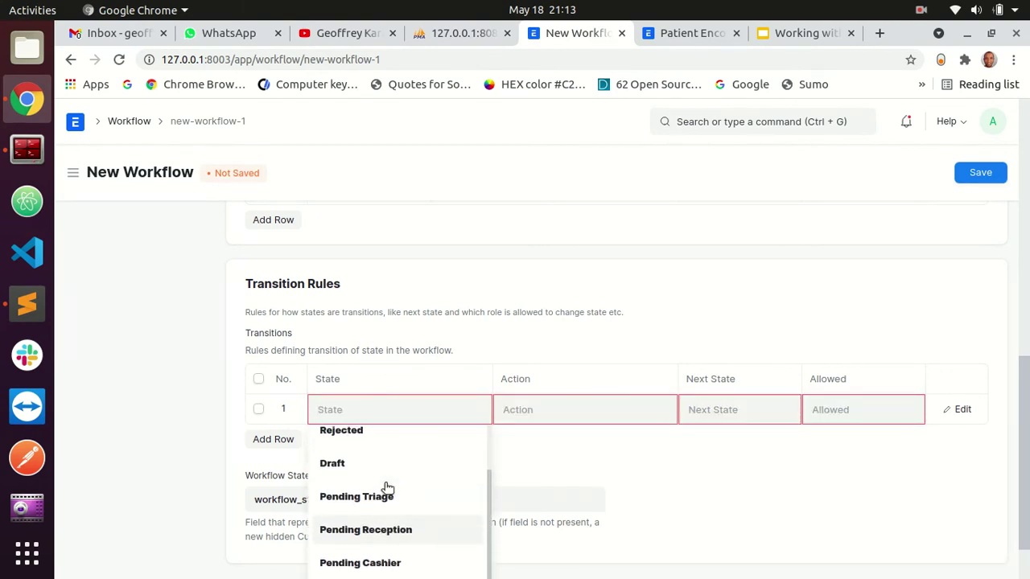
pyautogui.click(403, 463)
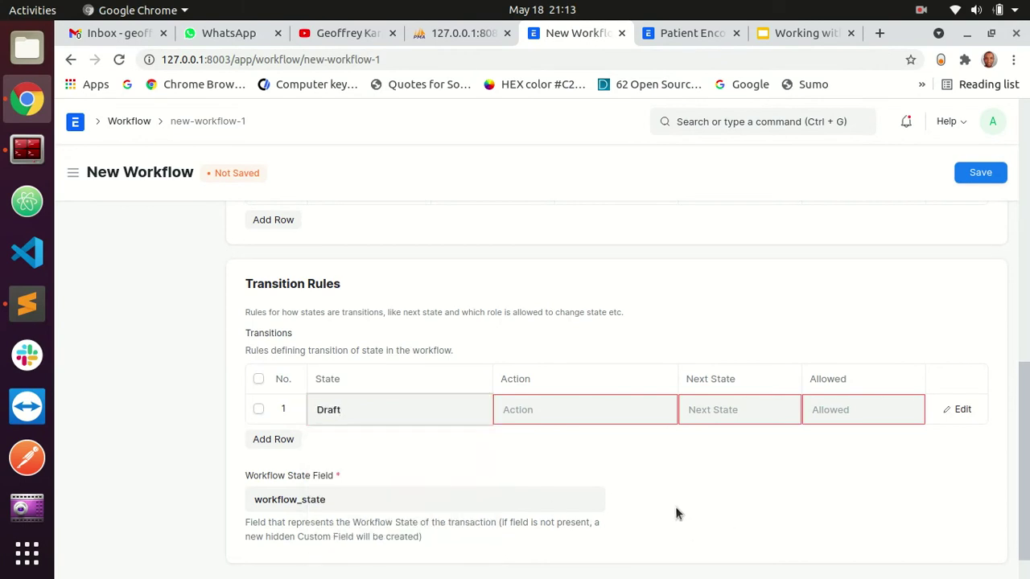
pyautogui.click(565, 419)
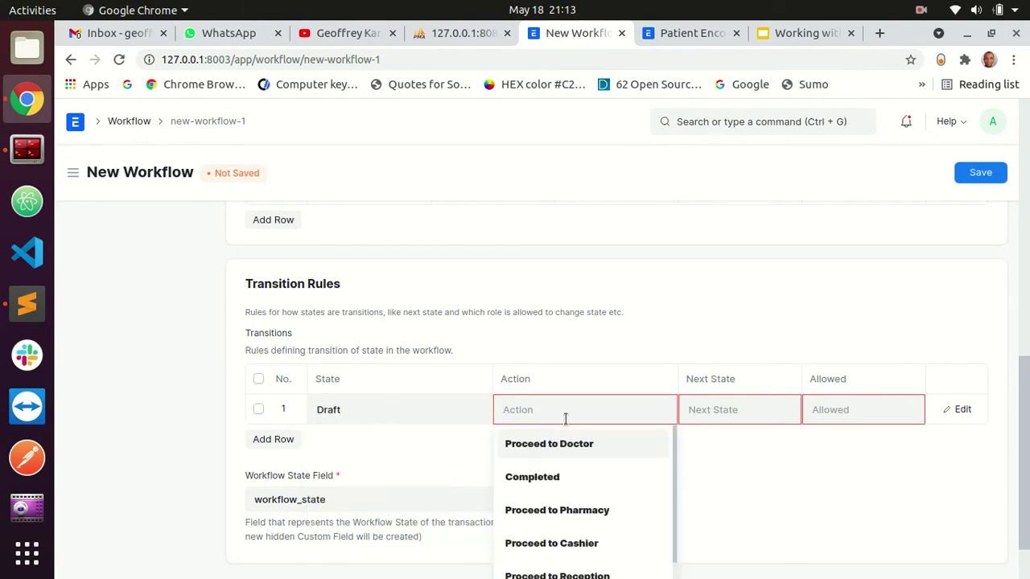
pyautogui.scroll(-2, 580, 477)
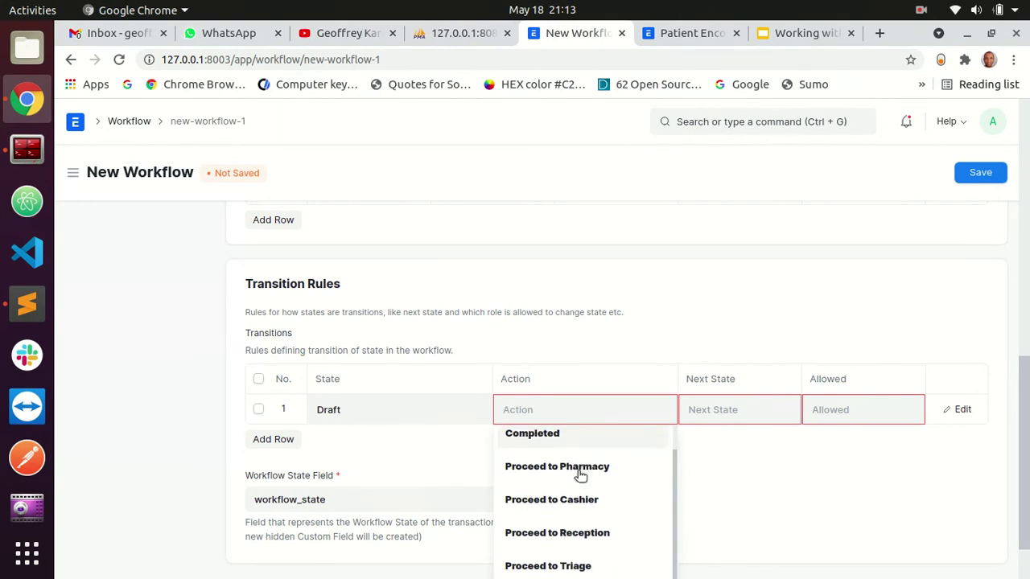
pyautogui.click(573, 527)
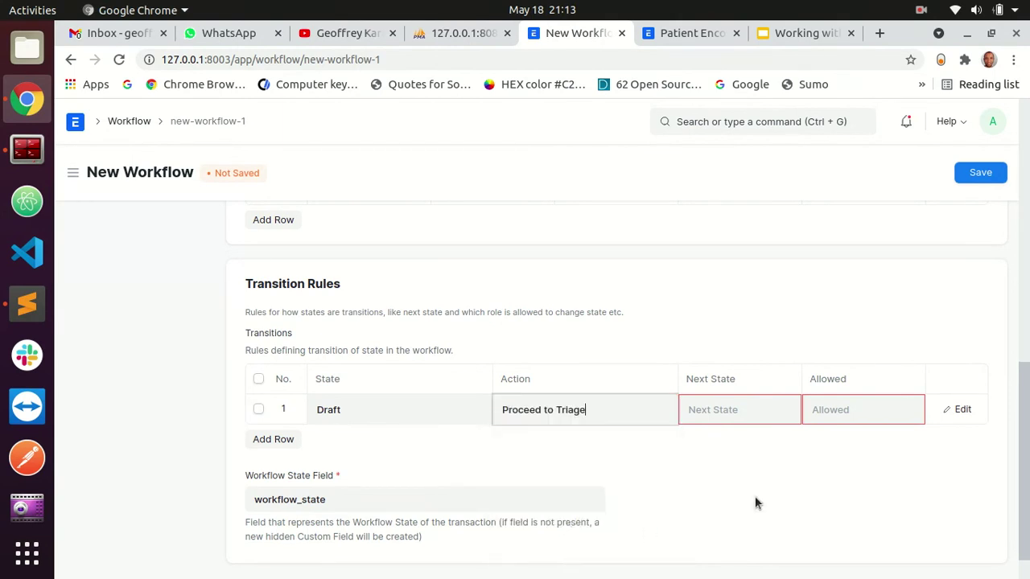
# - Try Pending Triage as Next State, clear it, and cancel a New Workflow State form
pyautogui.click(749, 413)
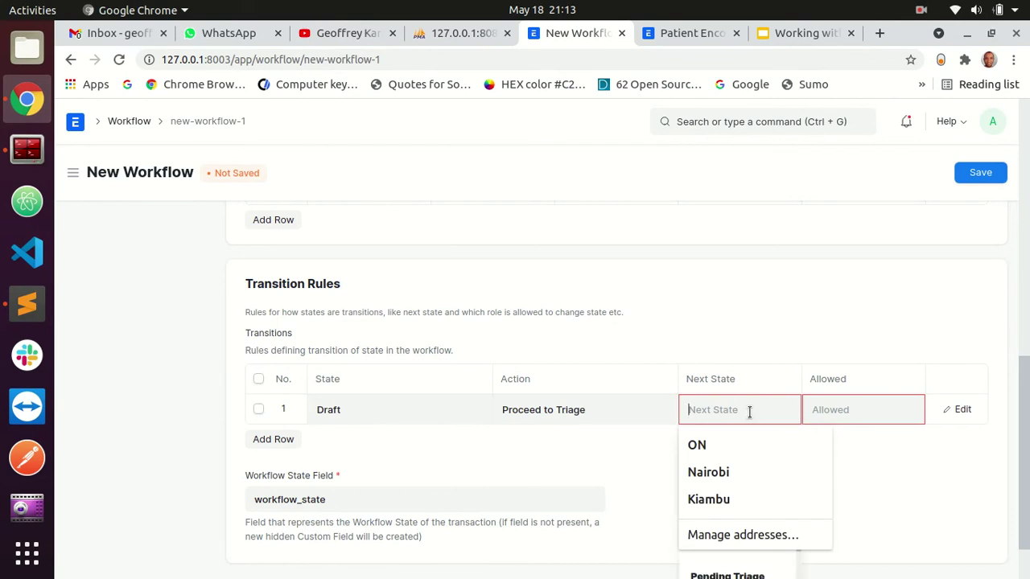
pyautogui.write('pend')
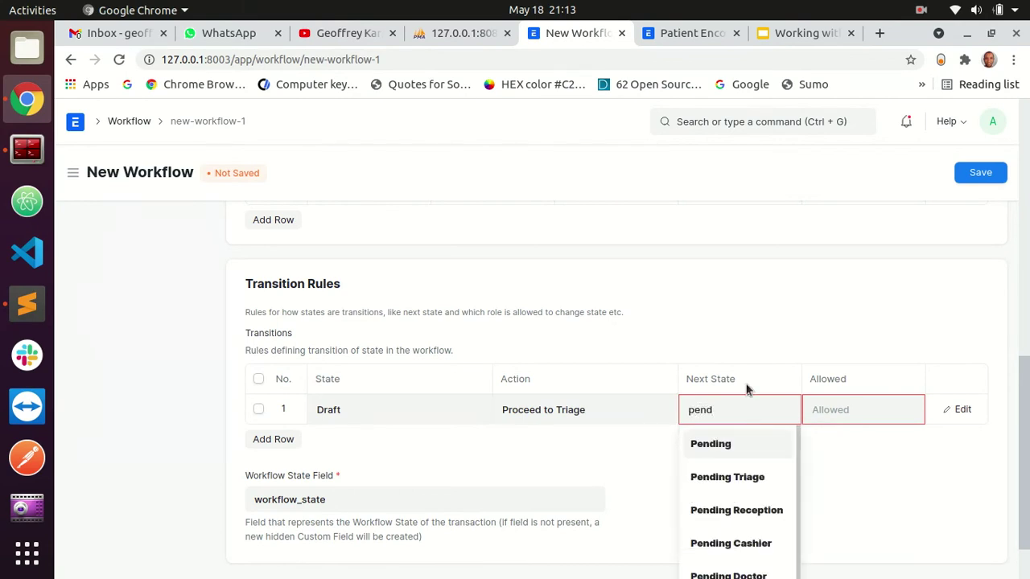
pyautogui.click(727, 478)
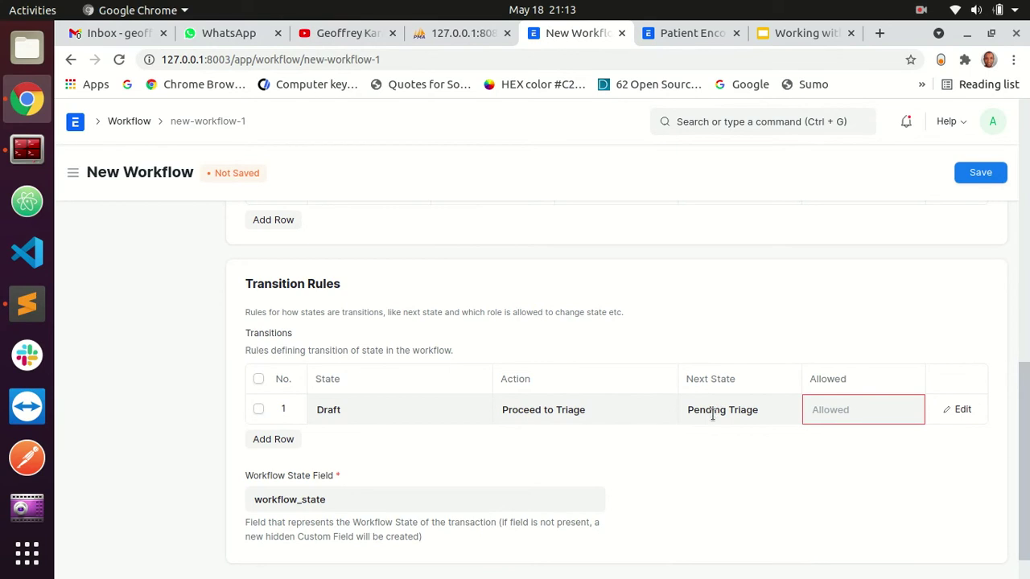
pyautogui.click(770, 410)
pyautogui.press('BackSpace')
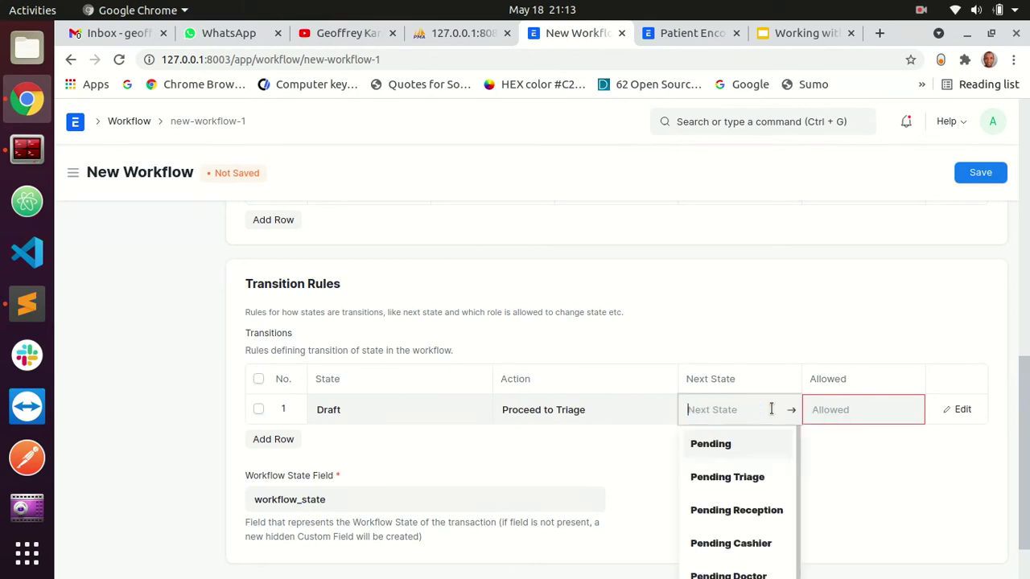
pyautogui.scroll(-5, 728, 515)
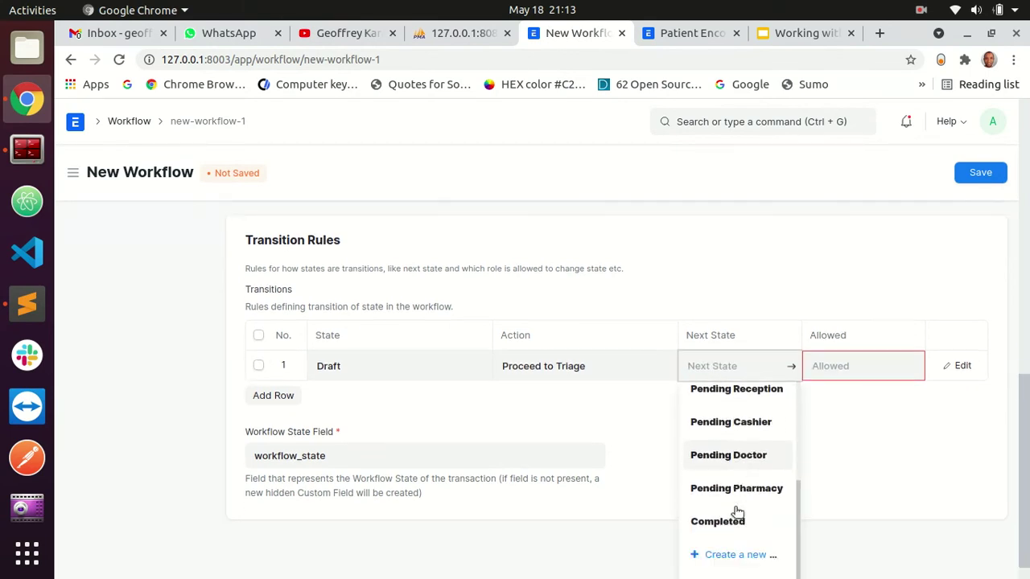
pyautogui.click(728, 529)
pyautogui.click(728, 142)
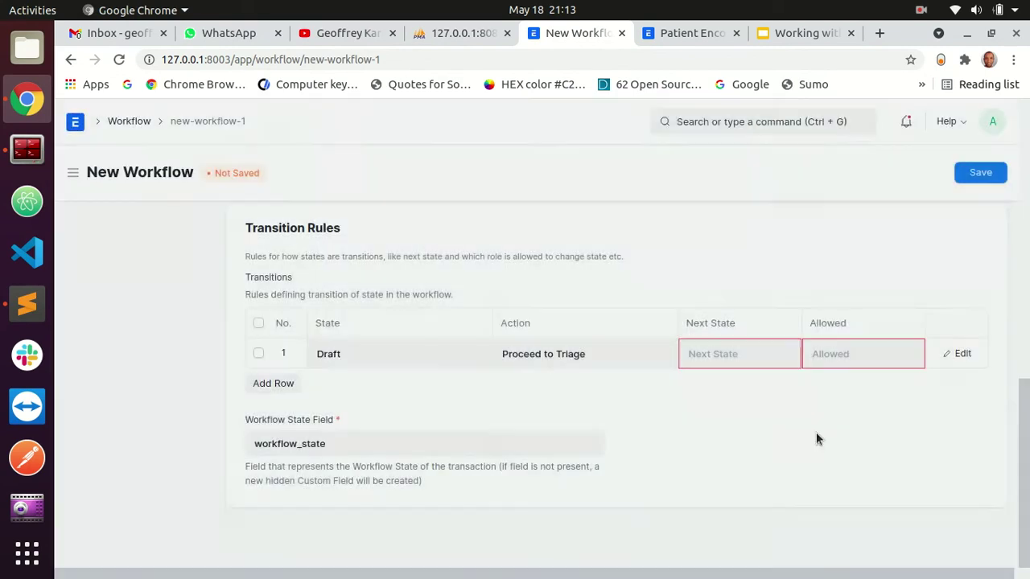
pyautogui.click(763, 366)
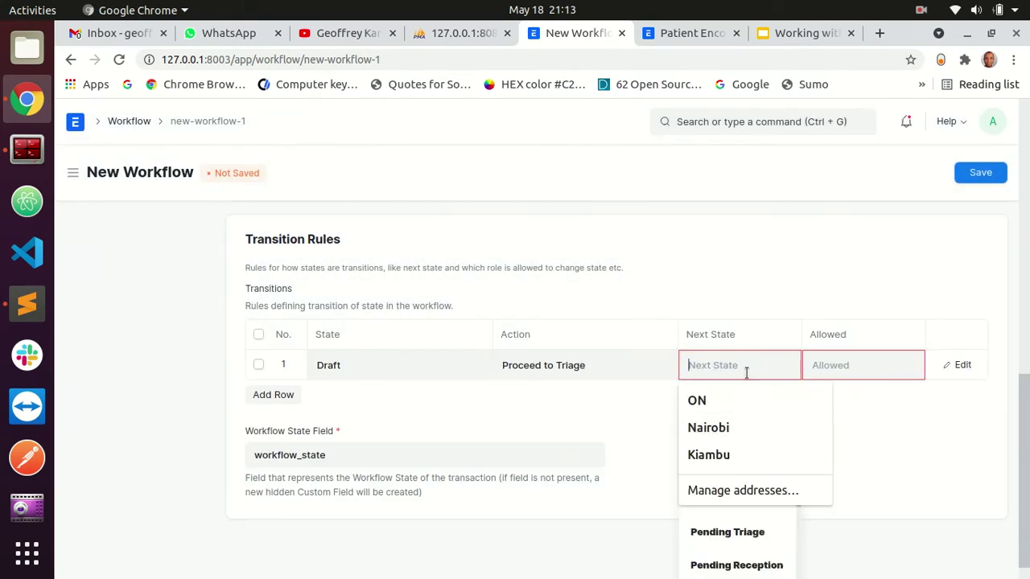
pyautogui.click(708, 362)
# - Inspect the draft encounter's Create menu in the other tab, then resume the transition rules
pyautogui.click(703, 39)
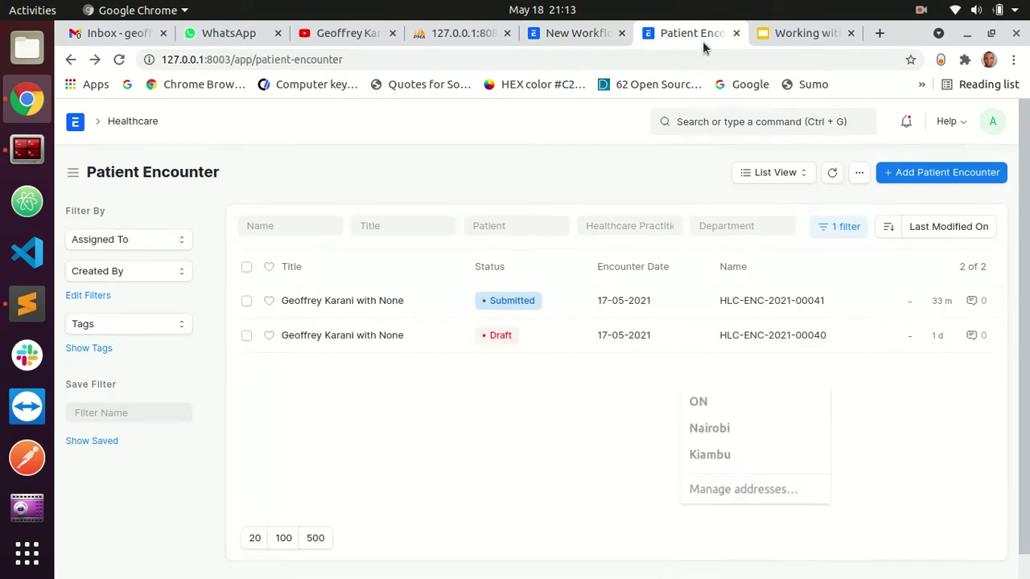
pyautogui.click(341, 336)
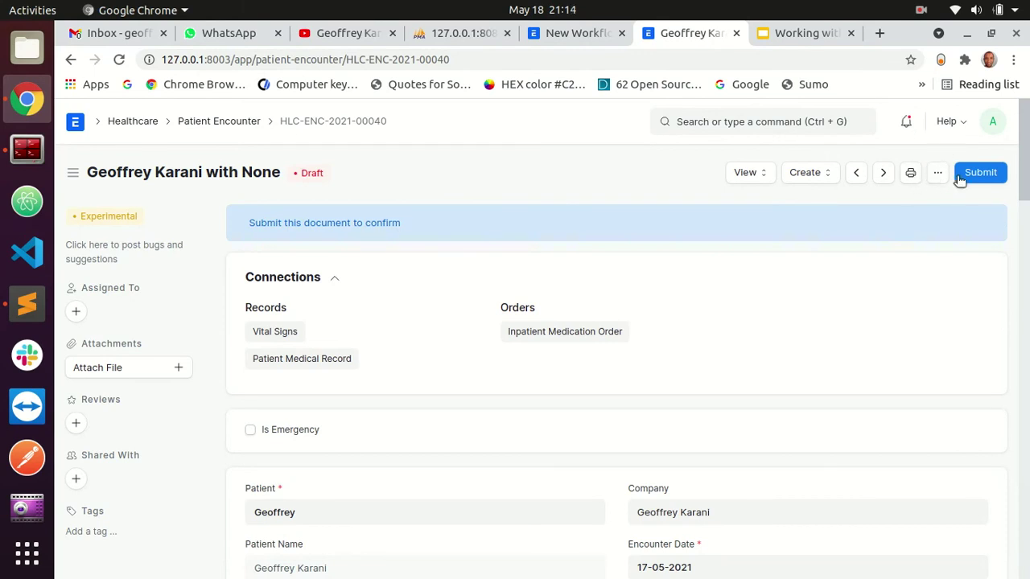
pyautogui.click(820, 176)
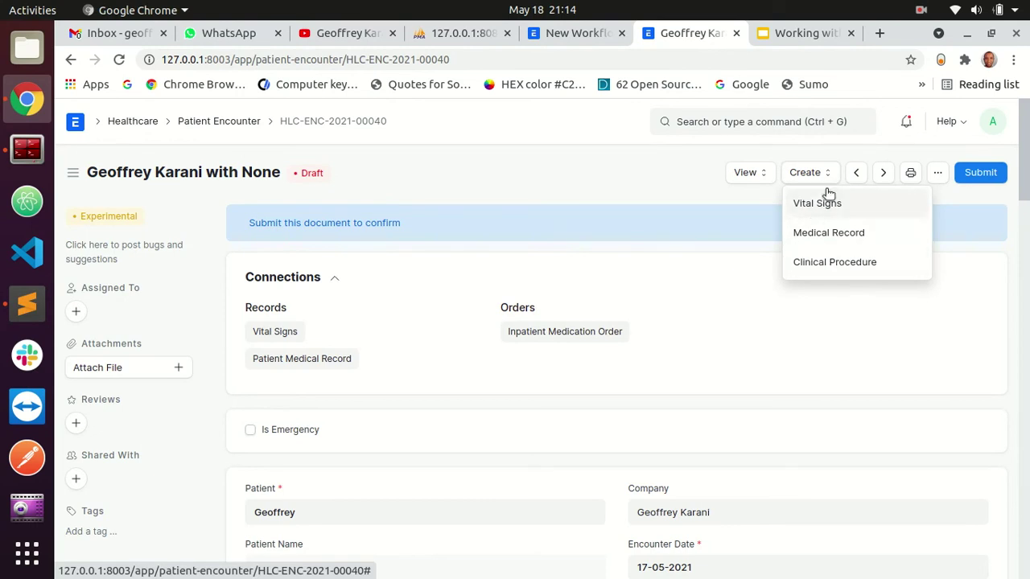
pyautogui.click(577, 33)
pyautogui.click(709, 364)
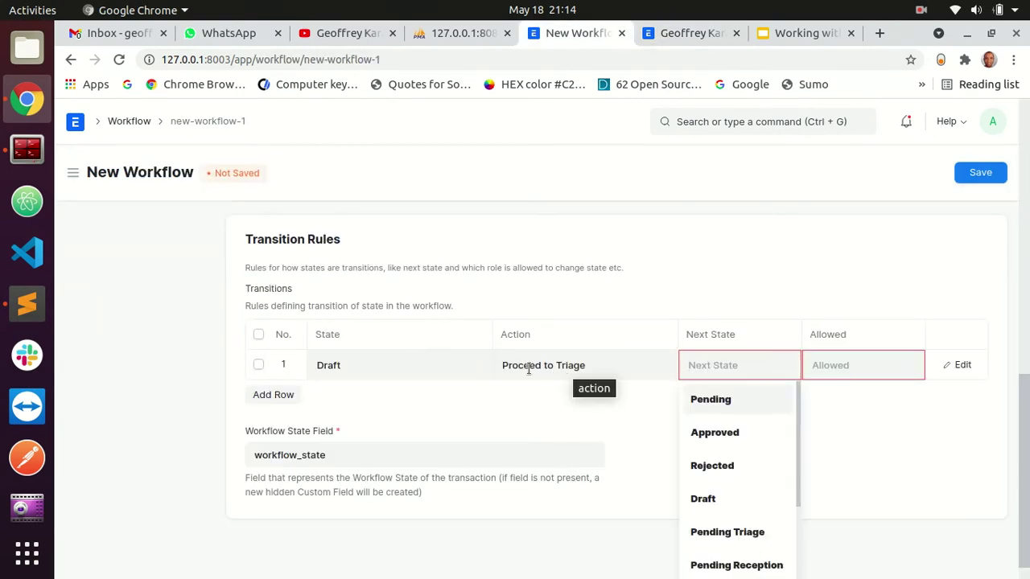
# - Set the first transition's Next State to Pending Triage
pyautogui.click(749, 368)
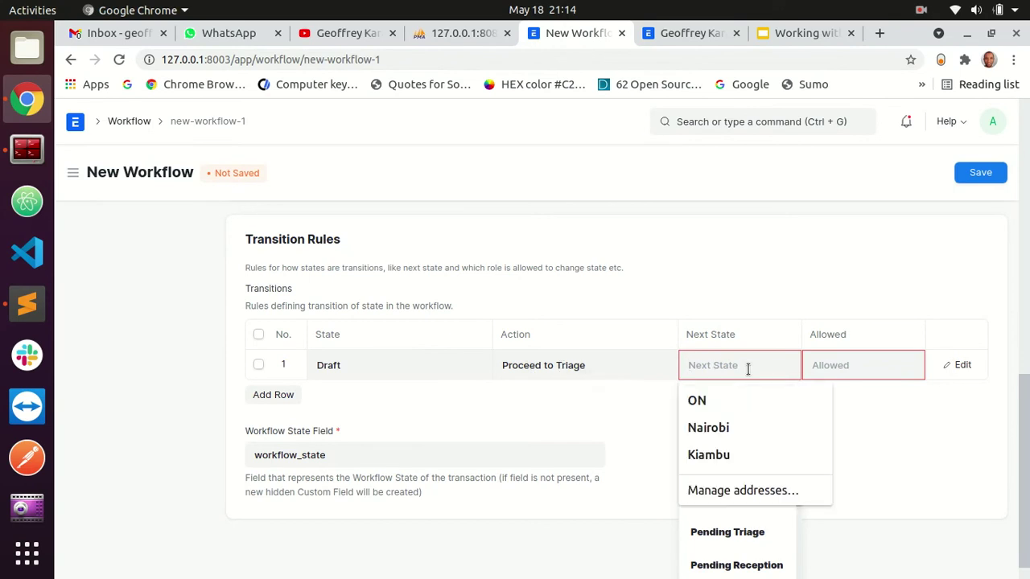
pyautogui.write('pendi')
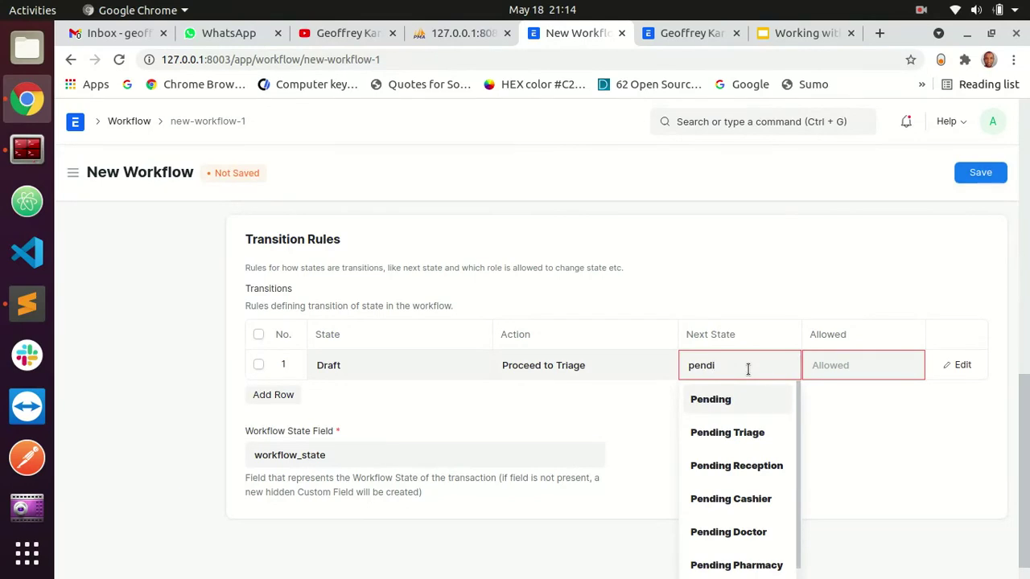
pyautogui.click(737, 433)
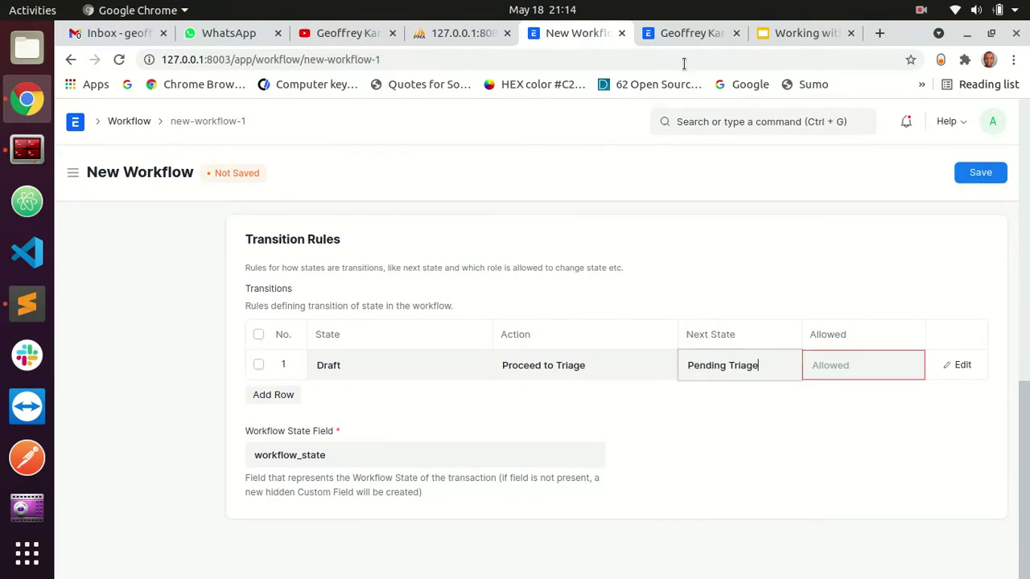
pyautogui.click(690, 33)
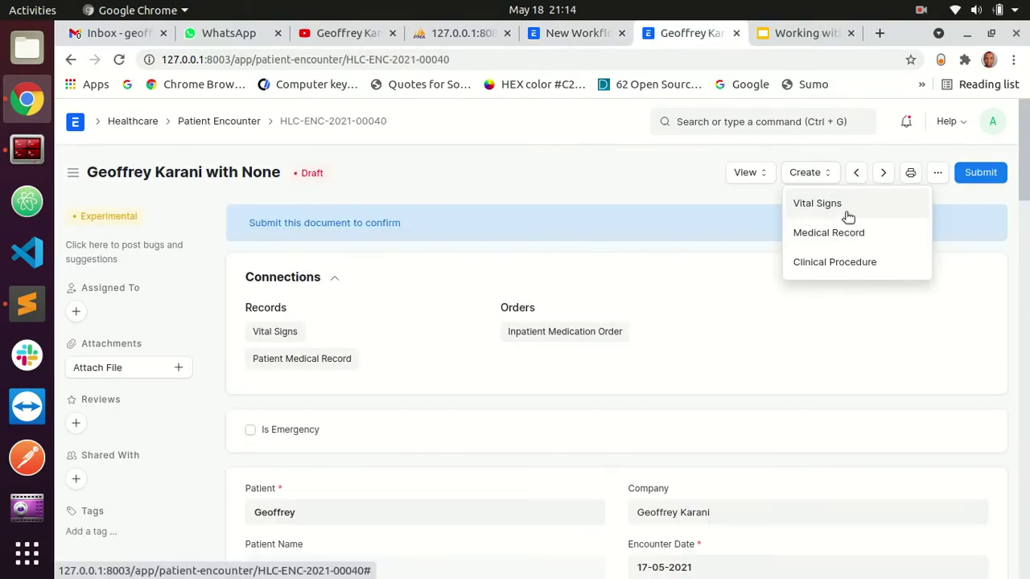
pyautogui.click(569, 33)
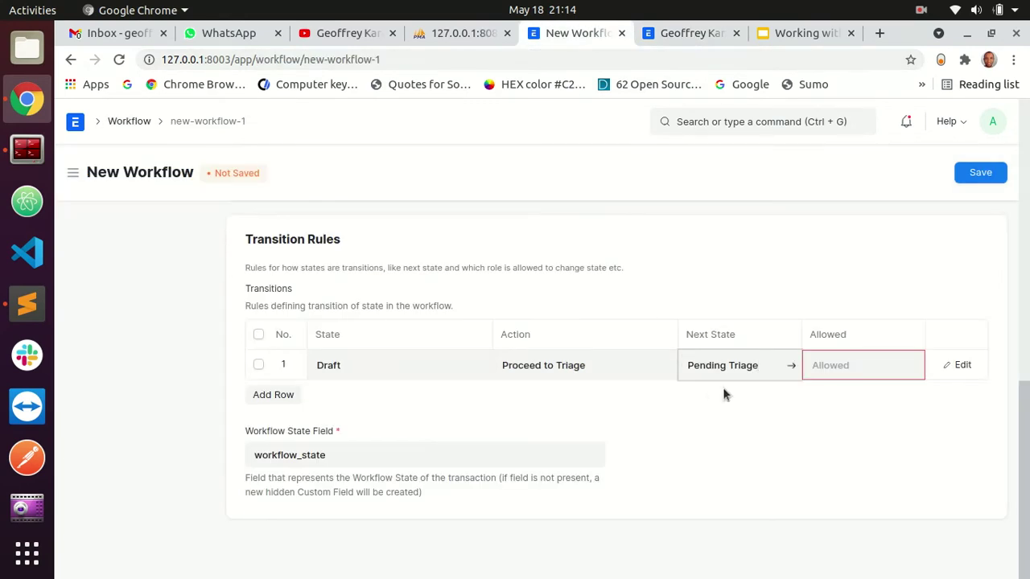
# - Allow Nursing User to perform the transition and add a blank second transition row
pyautogui.click(886, 366)
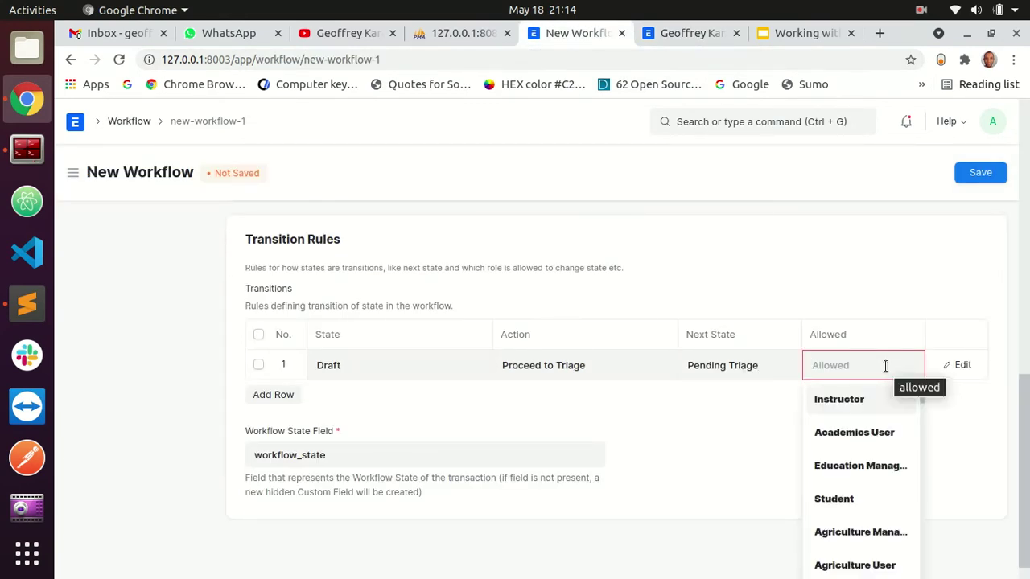
pyautogui.write('nur')
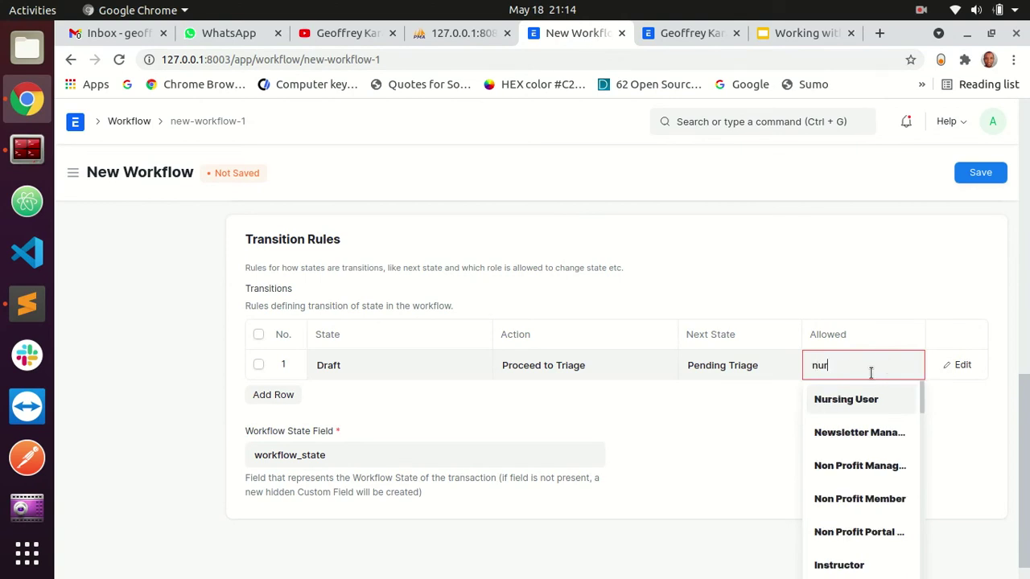
pyautogui.click(855, 401)
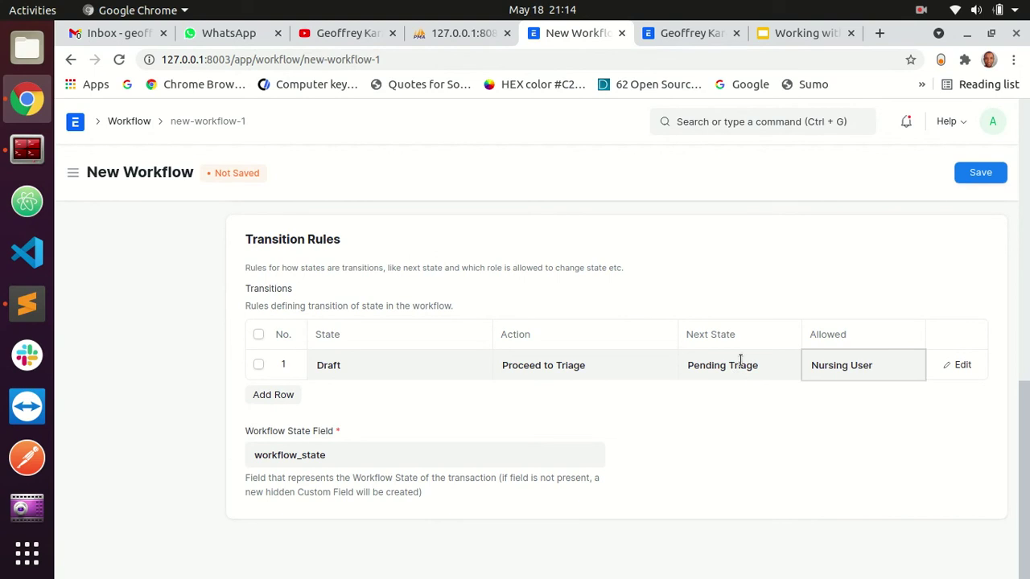
pyautogui.click(515, 388)
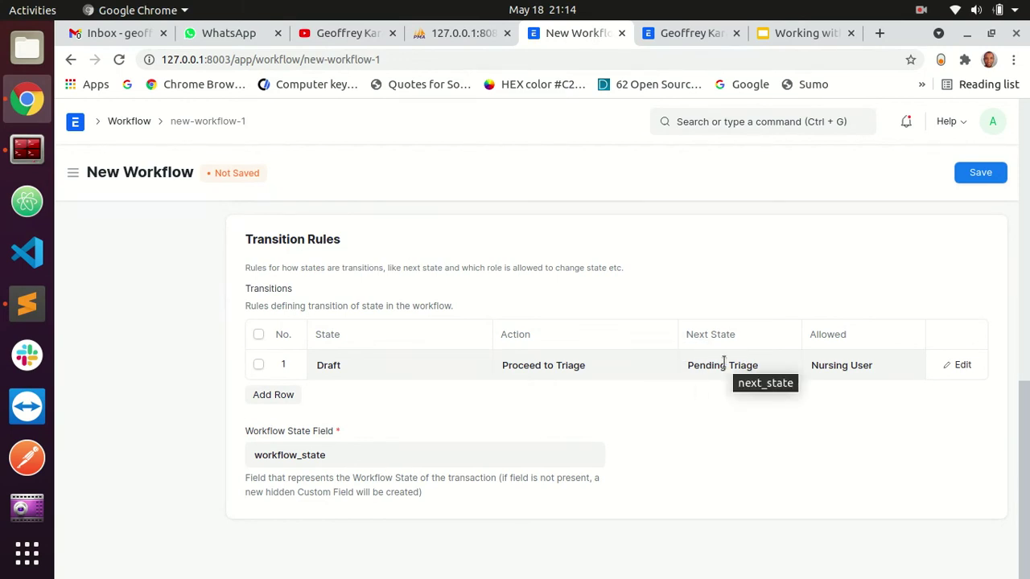
pyautogui.click(273, 394)
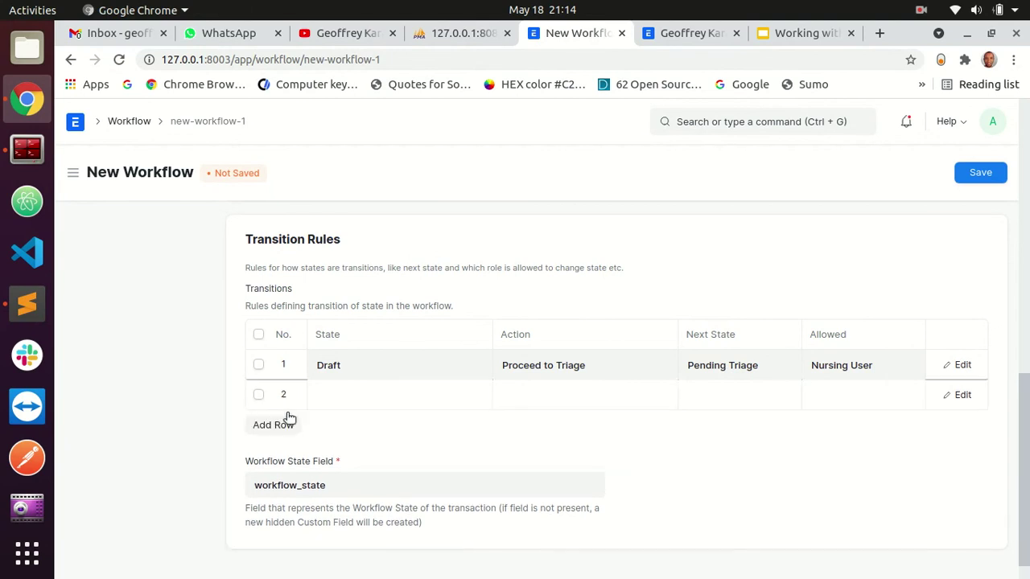
# - Set transition row 2's state to Pending Triage and its action to Proceed to Reception
pyautogui.click(370, 392)
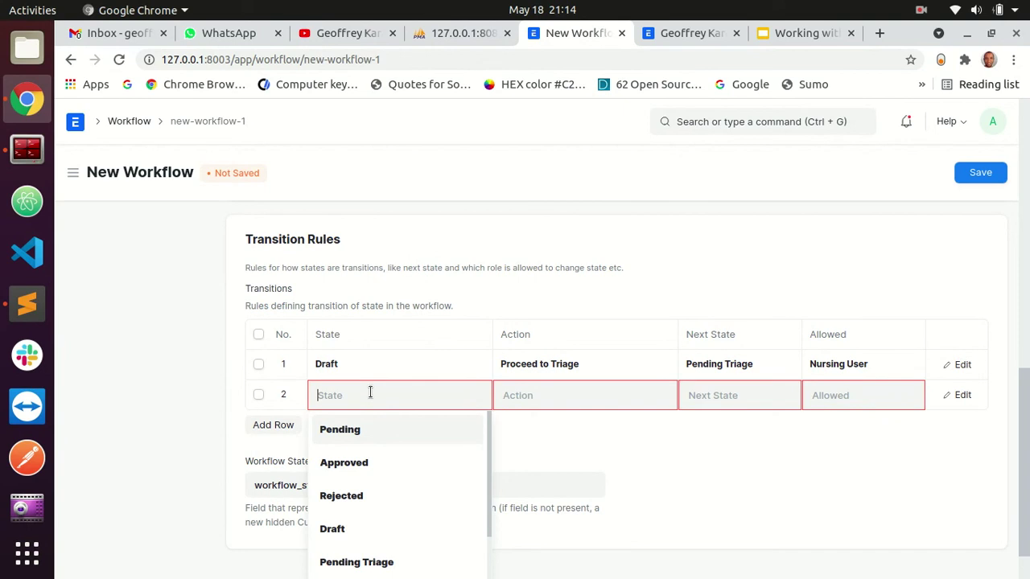
pyautogui.write('pend')
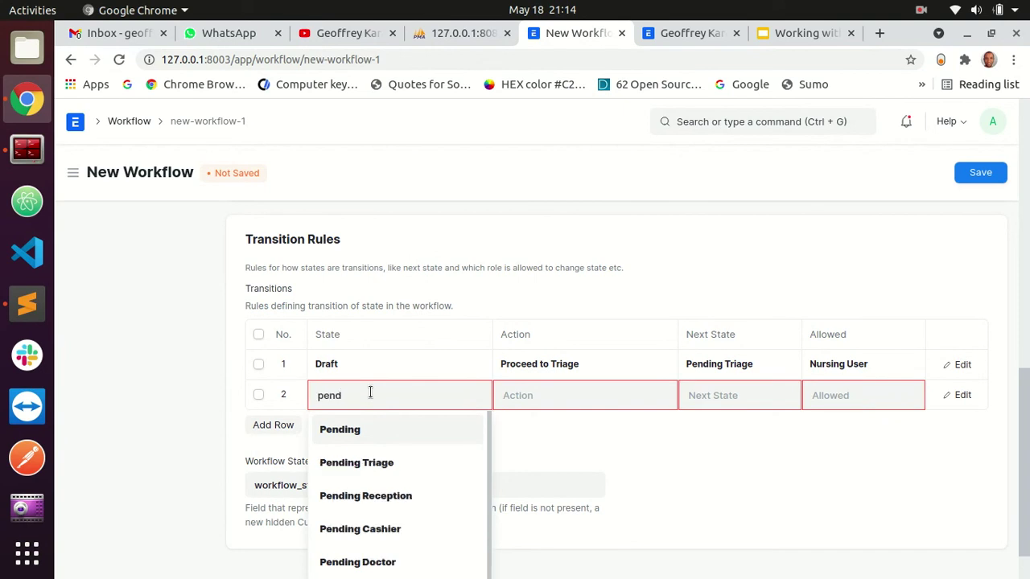
pyautogui.click(364, 466)
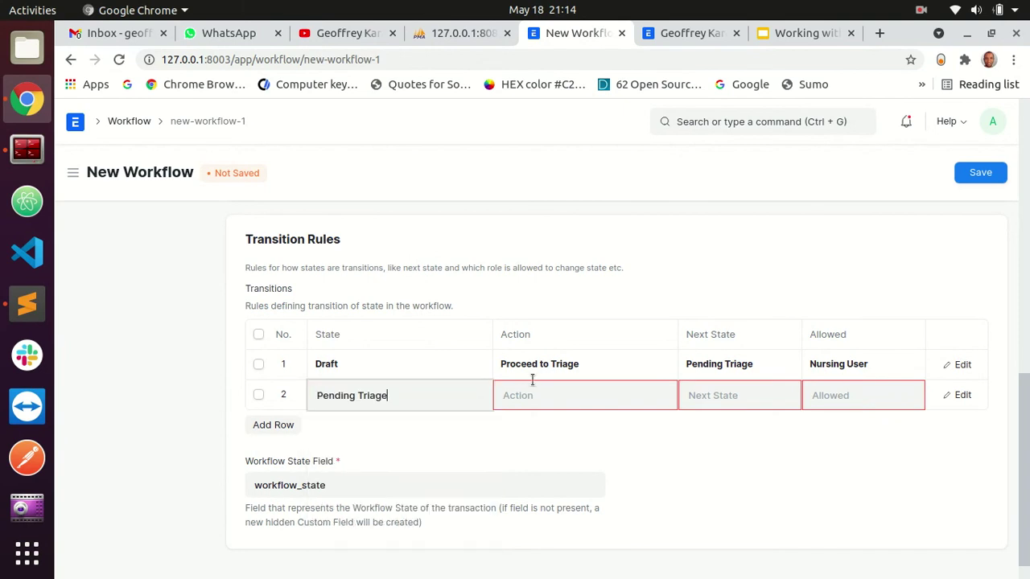
pyautogui.click(578, 397)
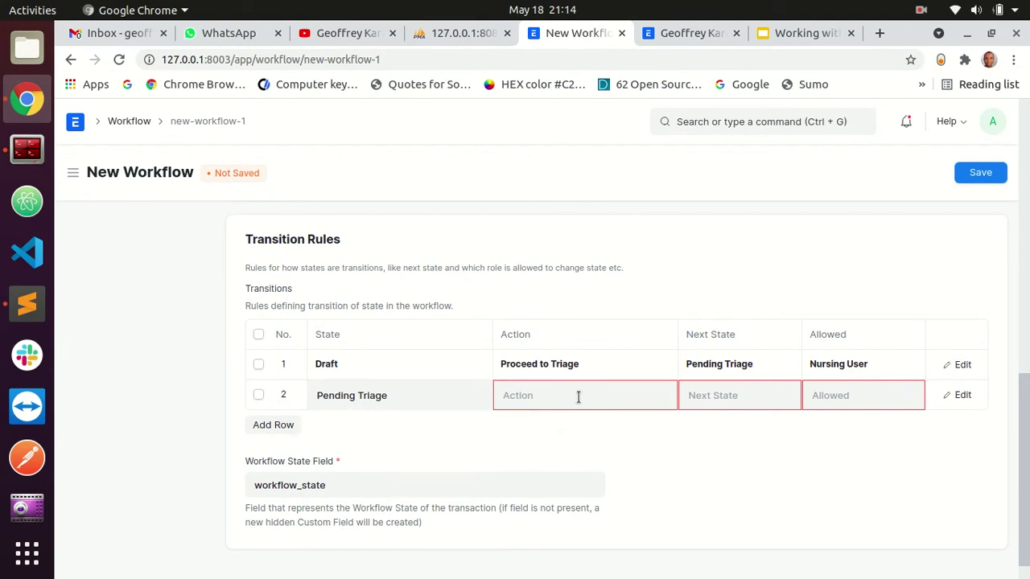
pyautogui.write('proceed')
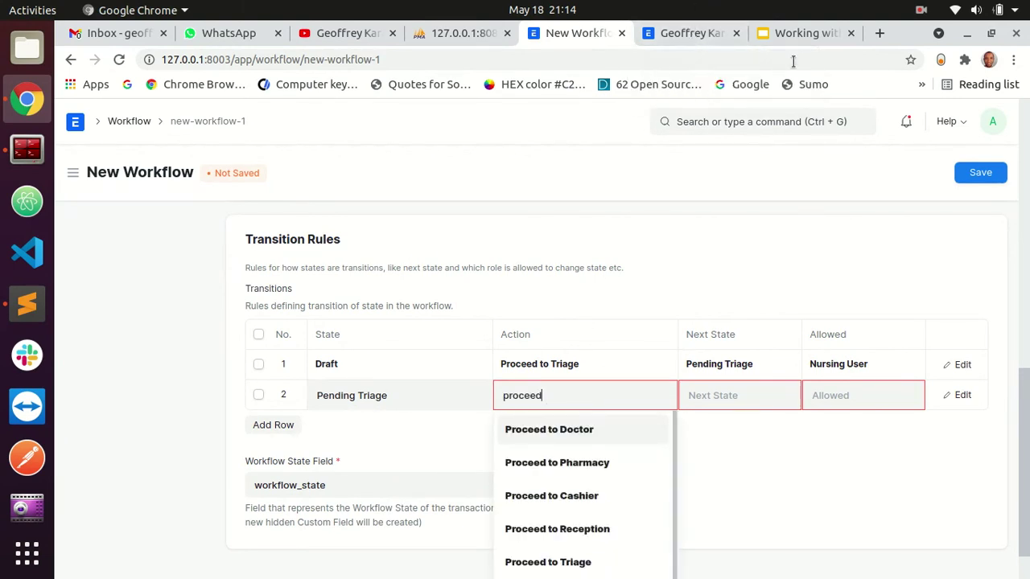
pyautogui.click(797, 33)
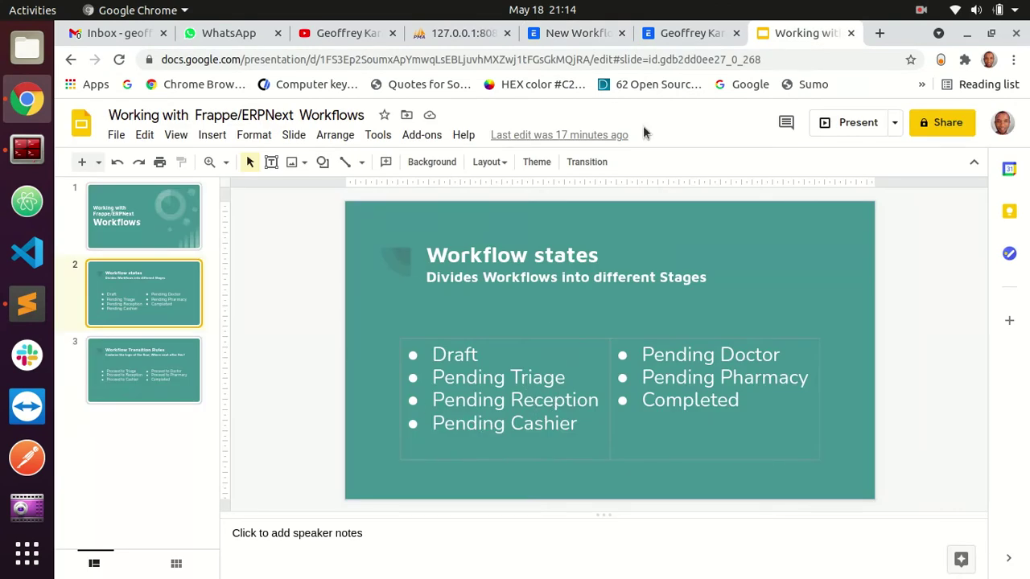
pyautogui.click(578, 33)
pyautogui.click(559, 407)
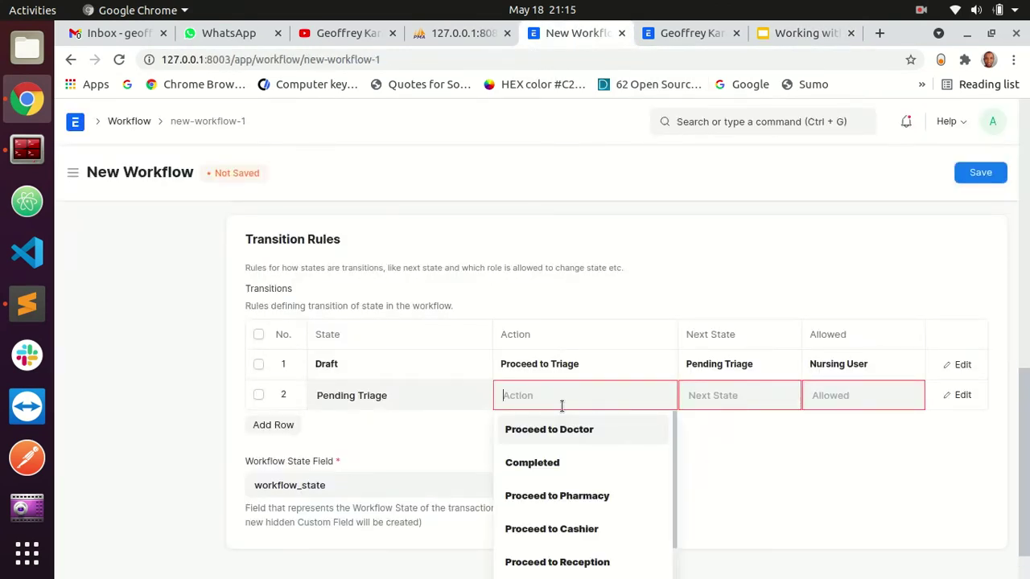
pyautogui.write('rece')
pyautogui.click(561, 432)
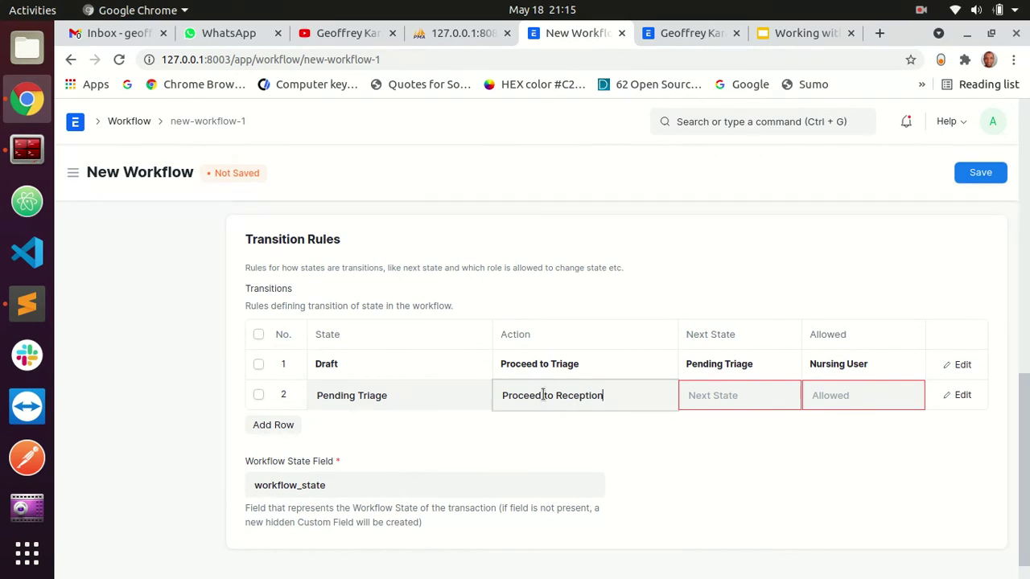
# - Give row 2 next state Pending Reception and allowed role Nursing User, then add a third row
pyautogui.click(740, 394)
pyautogui.write('rece')
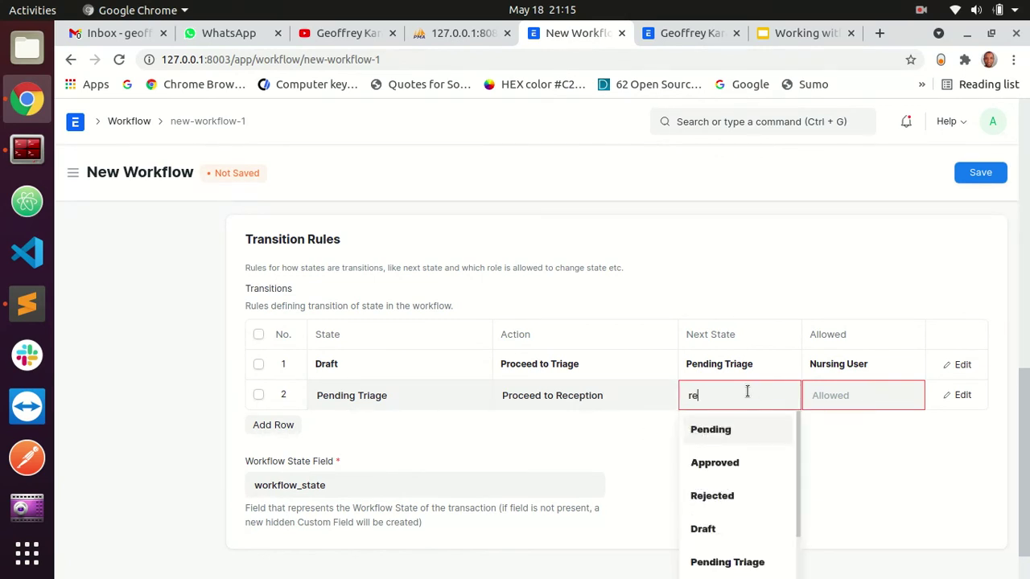
pyautogui.click(732, 431)
pyautogui.click(842, 400)
pyautogui.write('Nur')
pyautogui.click(847, 428)
pyautogui.click(281, 426)
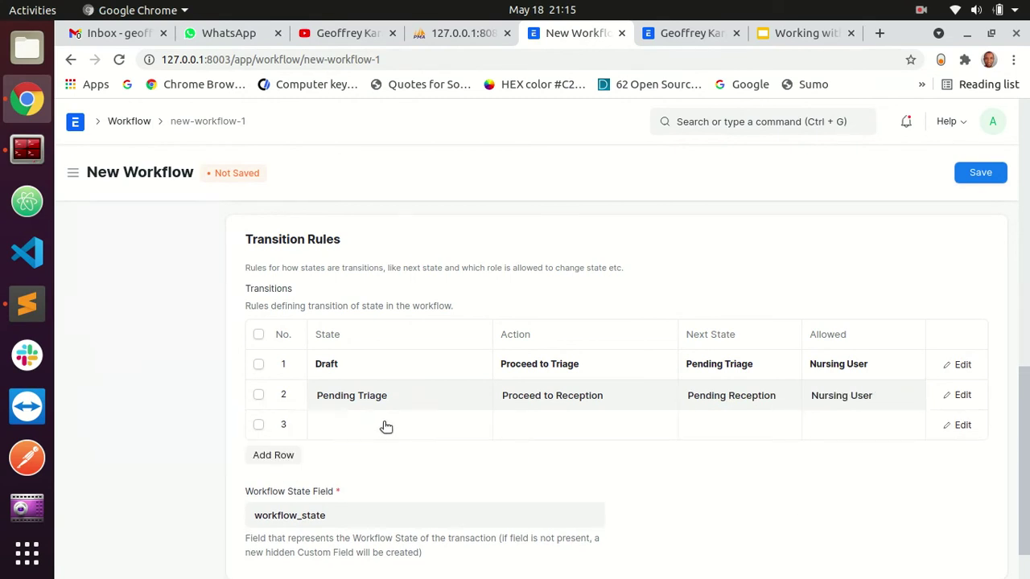
pyautogui.click(383, 422)
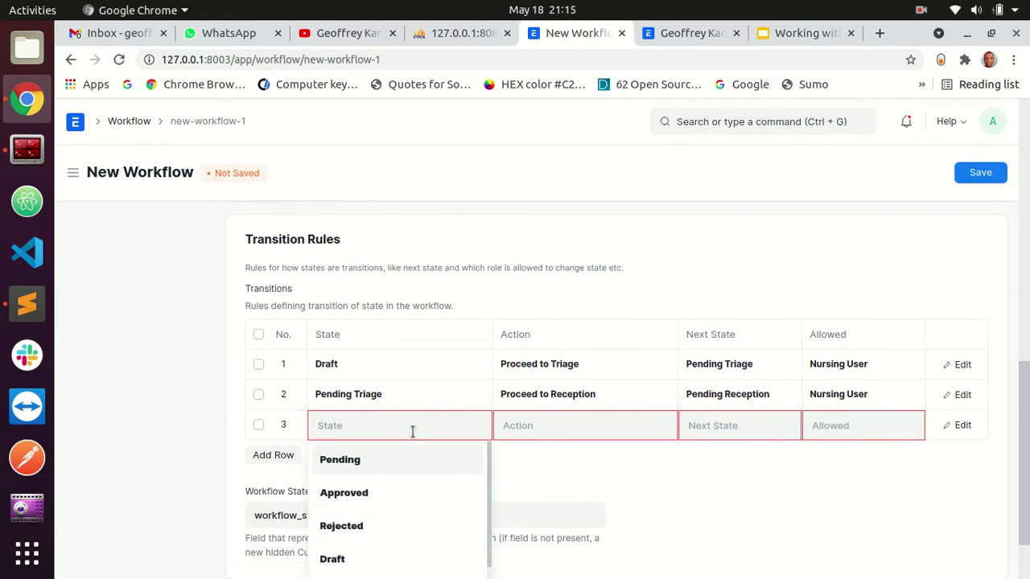
# - Set transition row 3's state to Pending Reception and its action to Proceed to Cashier
pyautogui.write('rece')
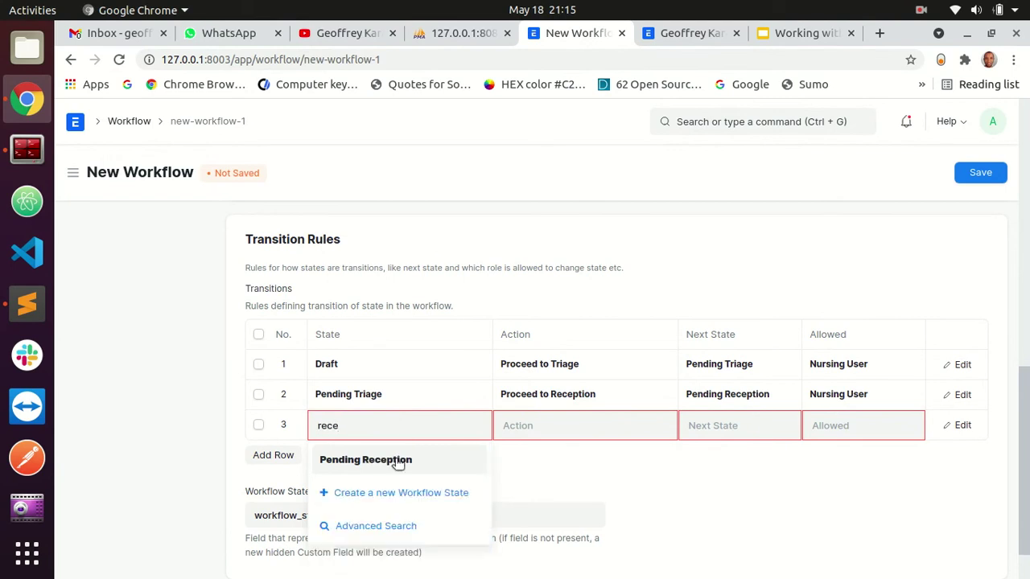
pyautogui.click(383, 462)
pyautogui.click(559, 433)
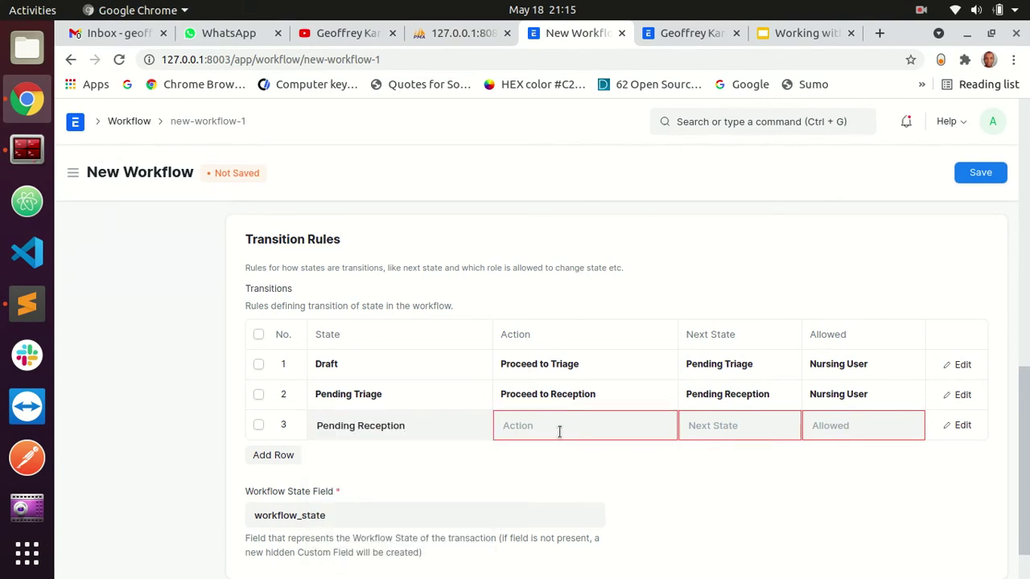
pyautogui.write('cas')
pyautogui.click(564, 458)
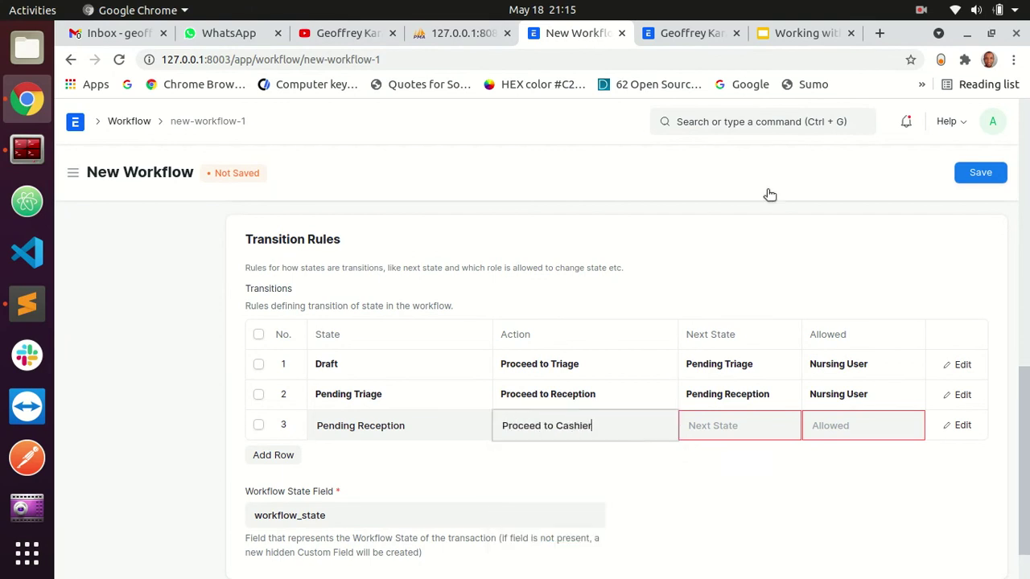
pyautogui.click(777, 33)
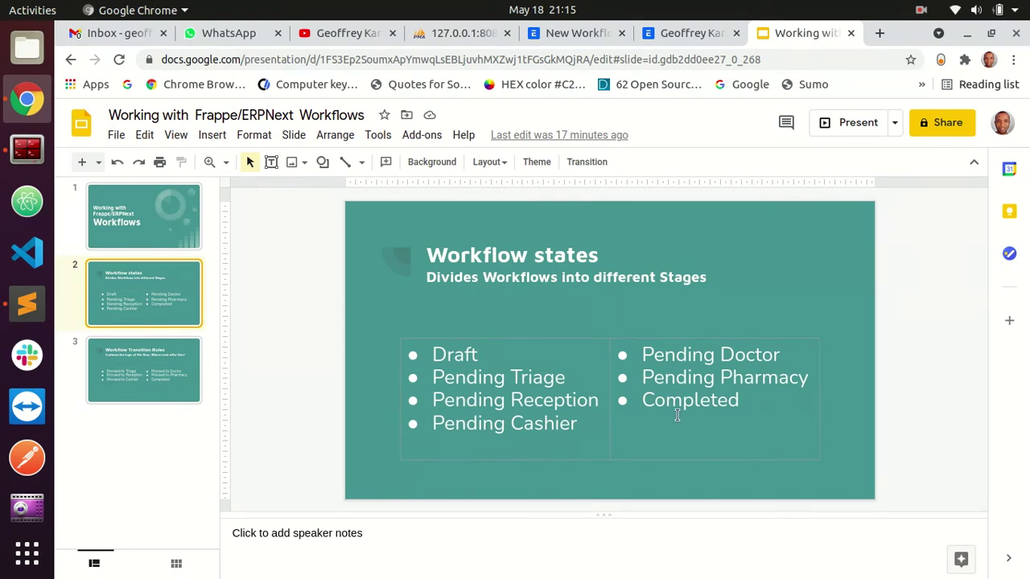
pyautogui.click(573, 33)
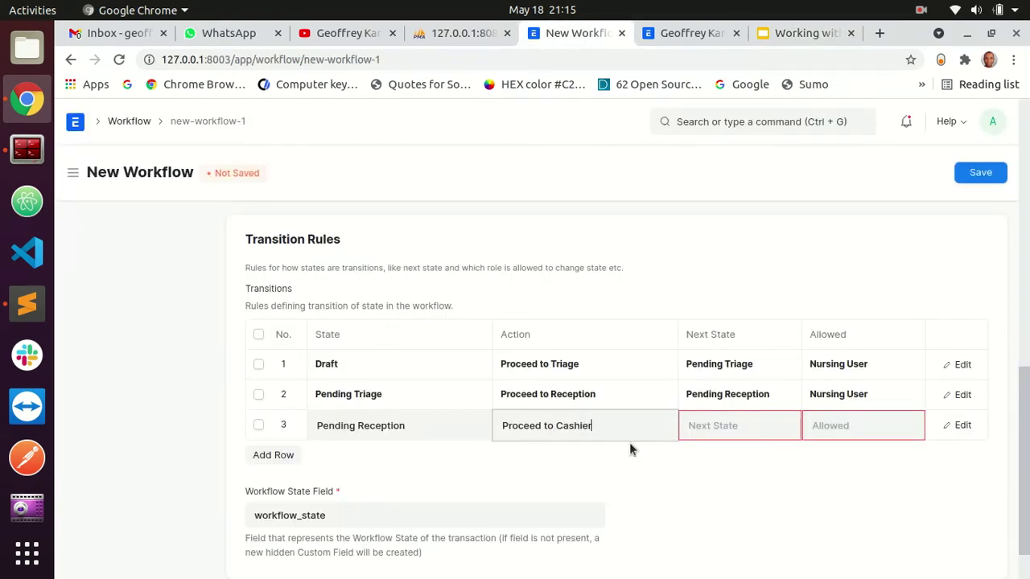
# - Give row 3 next state Pending Cashier and allowed role Nursing User, then add a fourth row
pyautogui.click(714, 425)
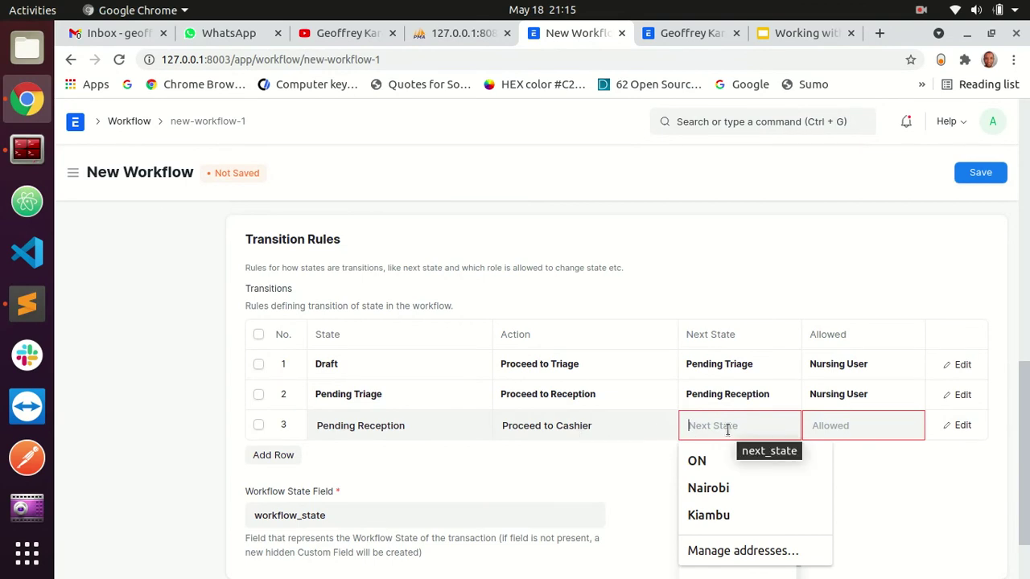
pyautogui.write('pendi')
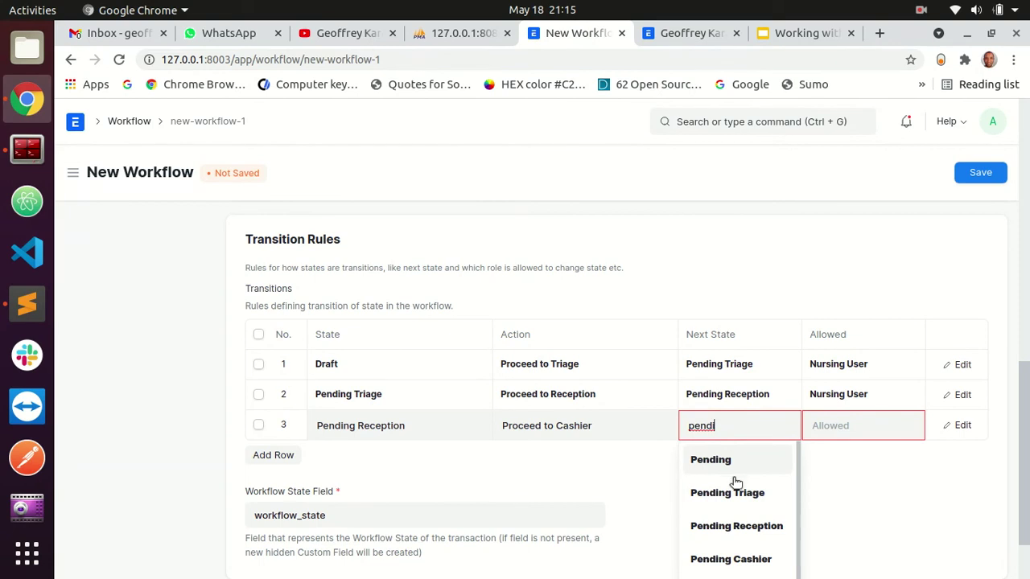
pyautogui.click(739, 555)
pyautogui.click(859, 432)
pyautogui.write('nur')
pyautogui.click(855, 457)
pyautogui.click(278, 455)
pyautogui.click(383, 459)
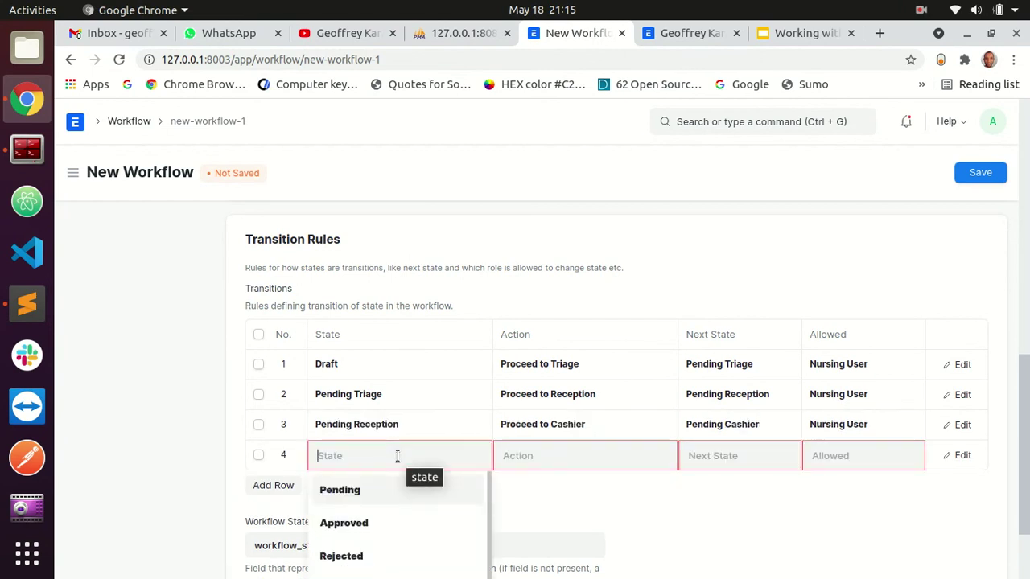
# - Set transition row 4's state to Pending Cashier and its action to Proceed to Doctor
pyautogui.write('pending')
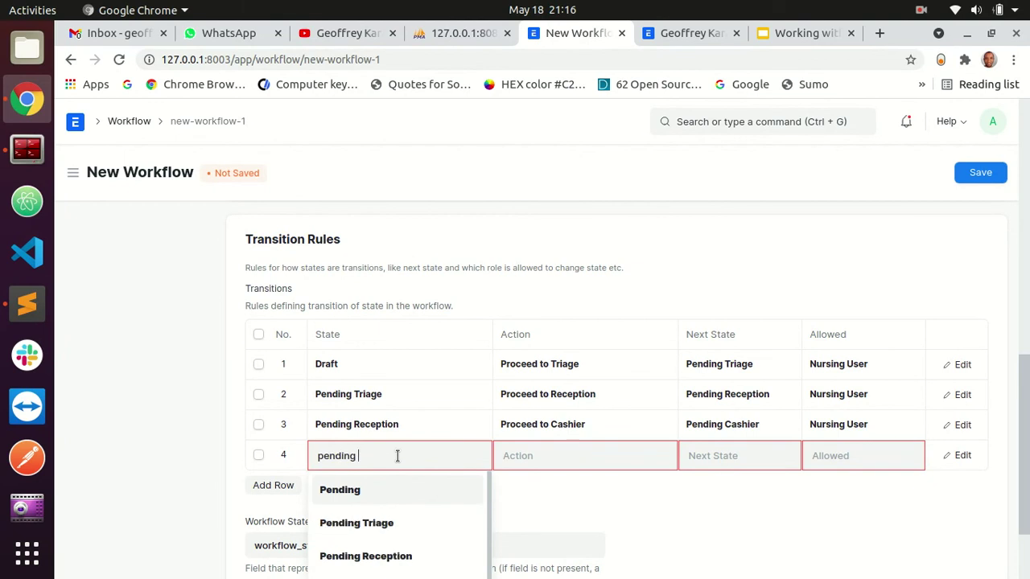
pyautogui.write(' ca')
pyautogui.click(398, 493)
pyautogui.click(615, 448)
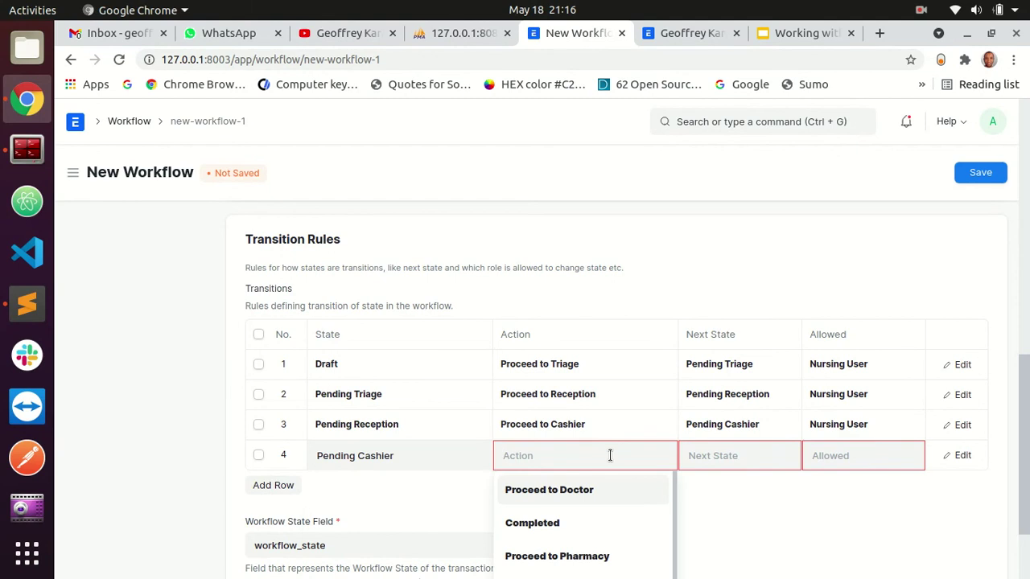
pyautogui.click(802, 35)
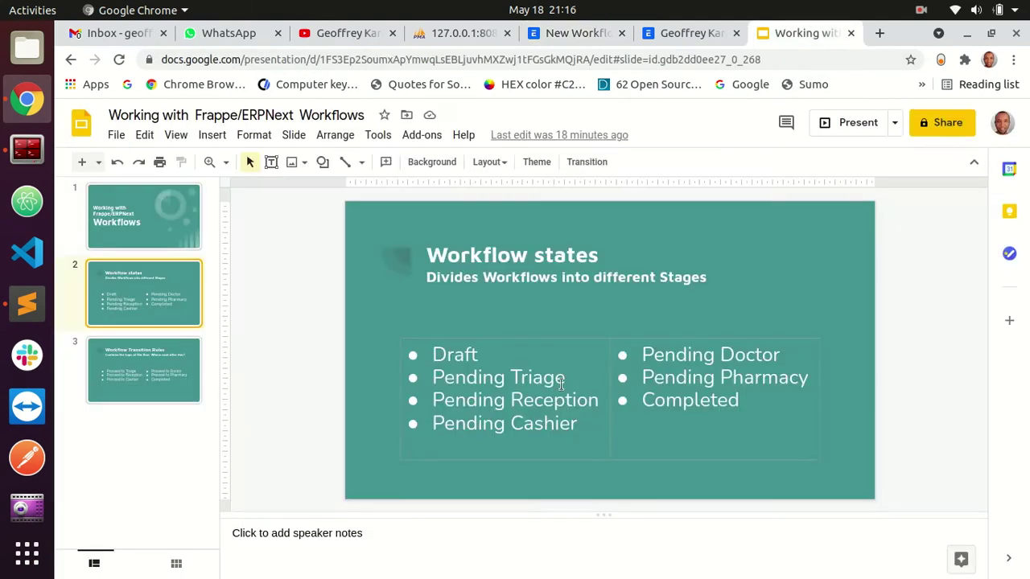
pyautogui.click(575, 33)
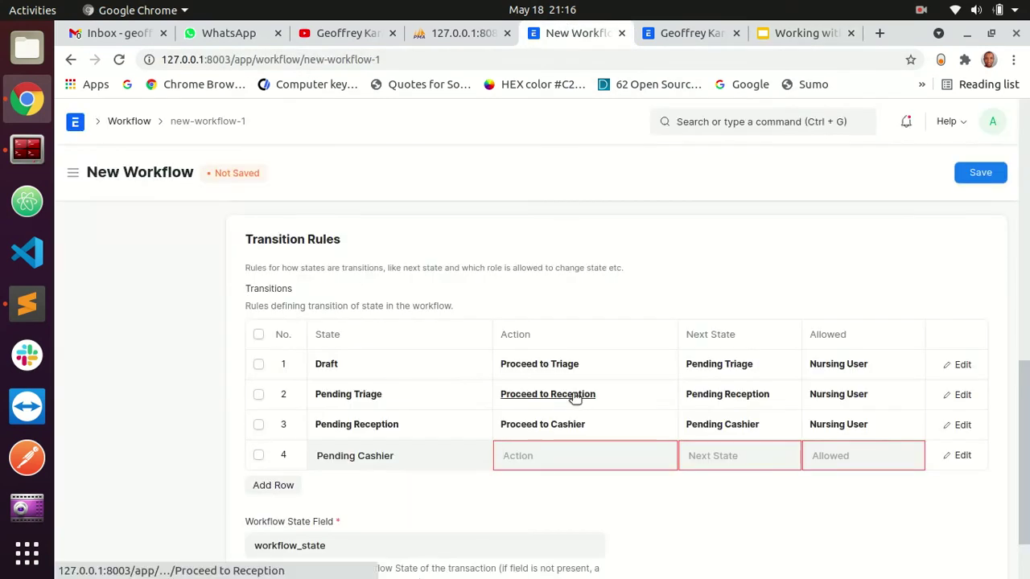
pyautogui.write('doc')
pyautogui.click(558, 491)
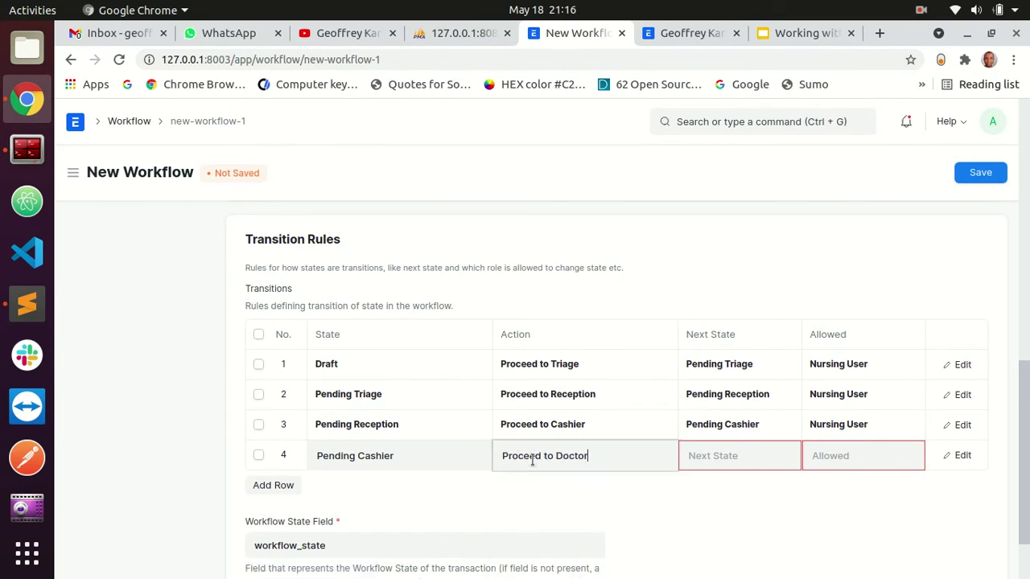
# - Give row 4 next state Pending Doctor and allowed role Nursing User, then add a fifth row
pyautogui.click(733, 455)
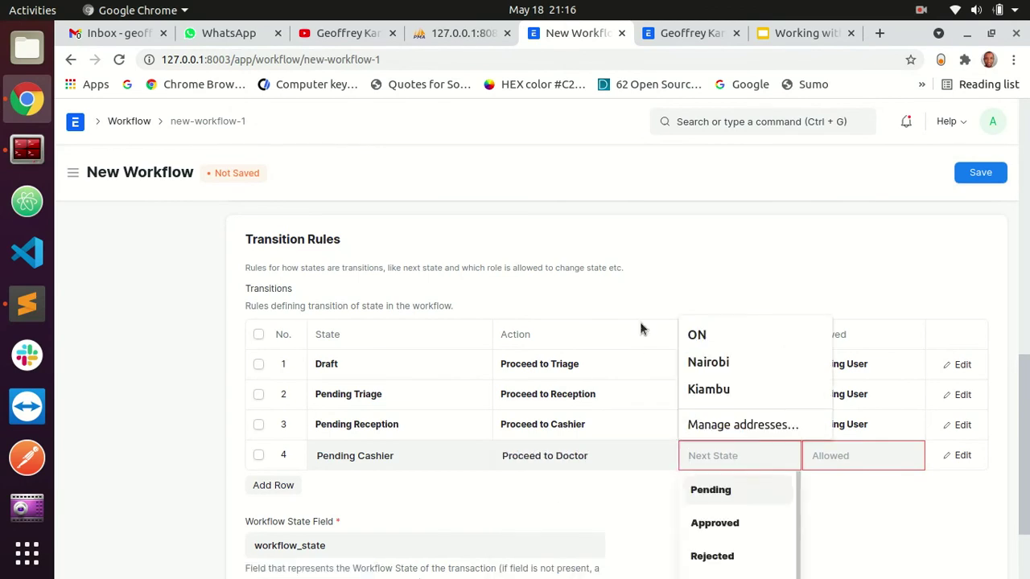
pyautogui.click(675, 287)
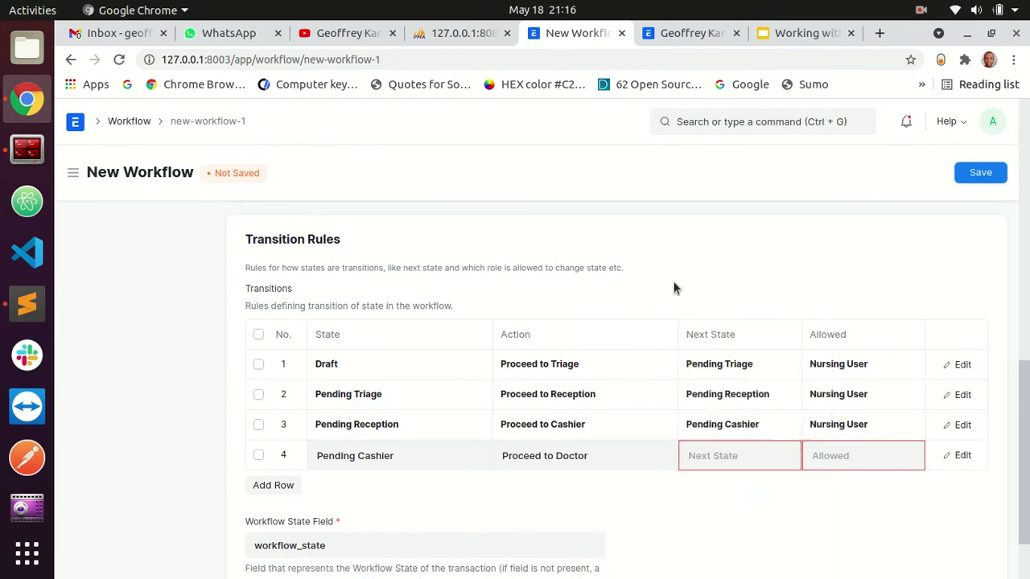
pyautogui.click(735, 456)
pyautogui.click(638, 499)
pyautogui.click(713, 458)
pyautogui.write('doc')
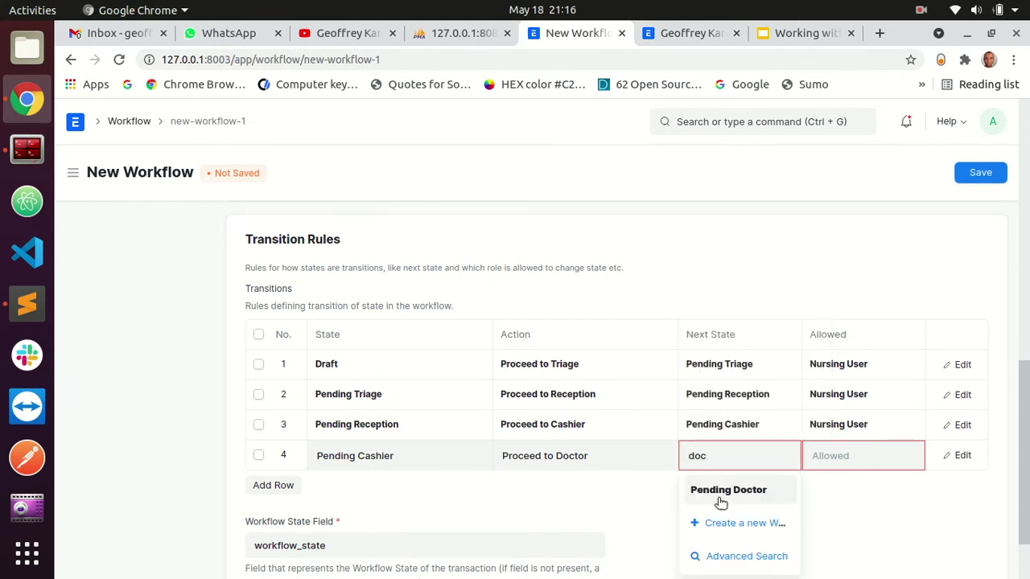
pyautogui.click(719, 492)
pyautogui.click(857, 450)
pyautogui.write('nur')
pyautogui.click(849, 491)
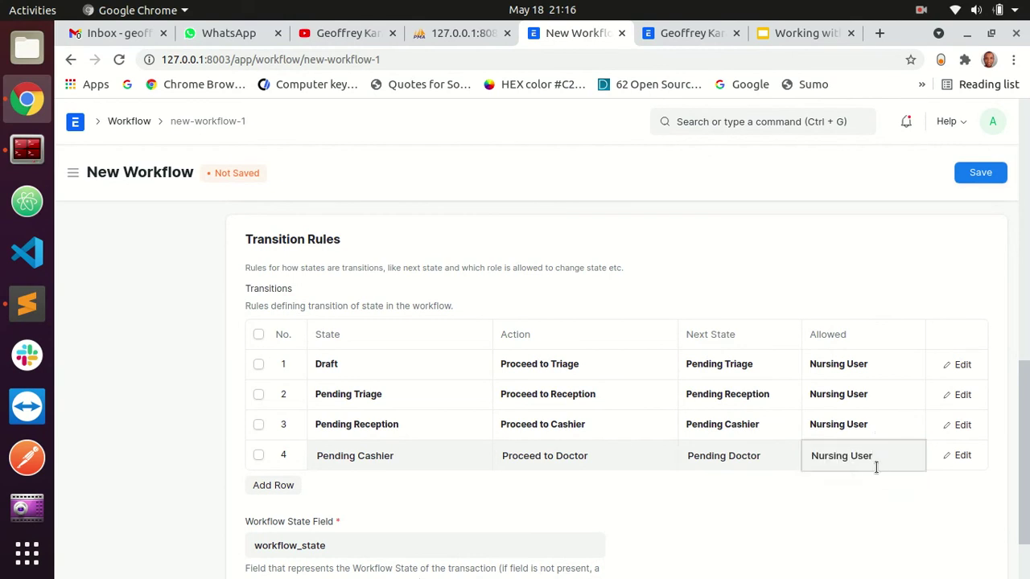
pyautogui.click(266, 489)
pyautogui.scroll(-1, 459, 459)
pyautogui.click(386, 410)
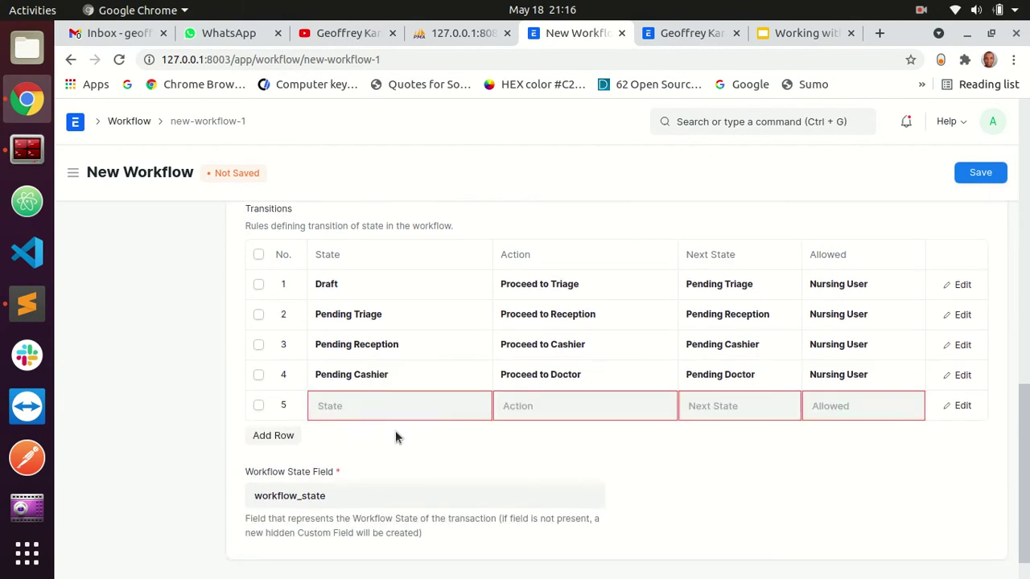
# - Fill row 5: Pending Doctor via Proceed to Pharmacy to Pending Pharmacy, Nursing User; add a row
pyautogui.write('doc')
pyautogui.click(386, 435)
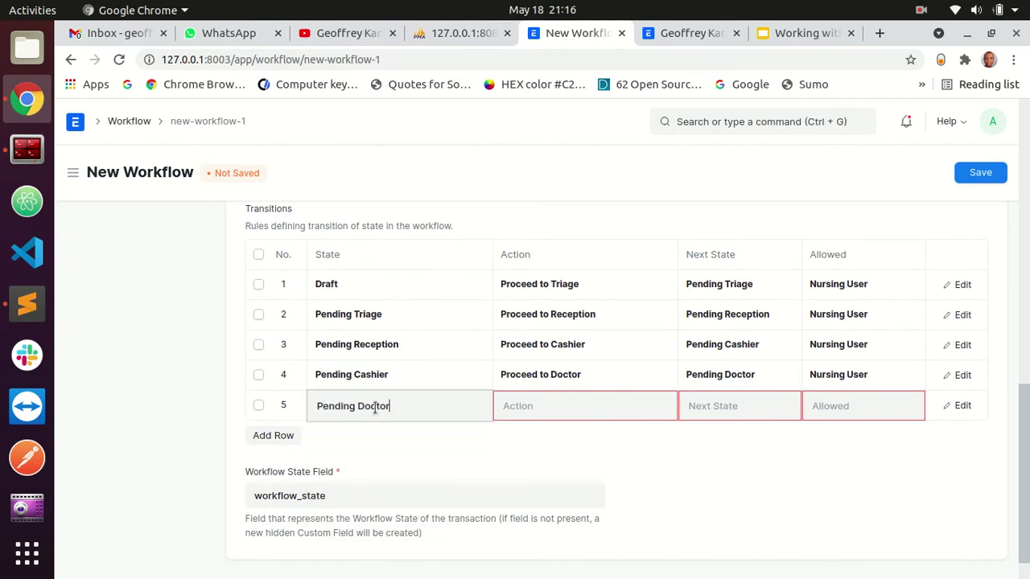
pyautogui.click(543, 407)
pyautogui.write('pha')
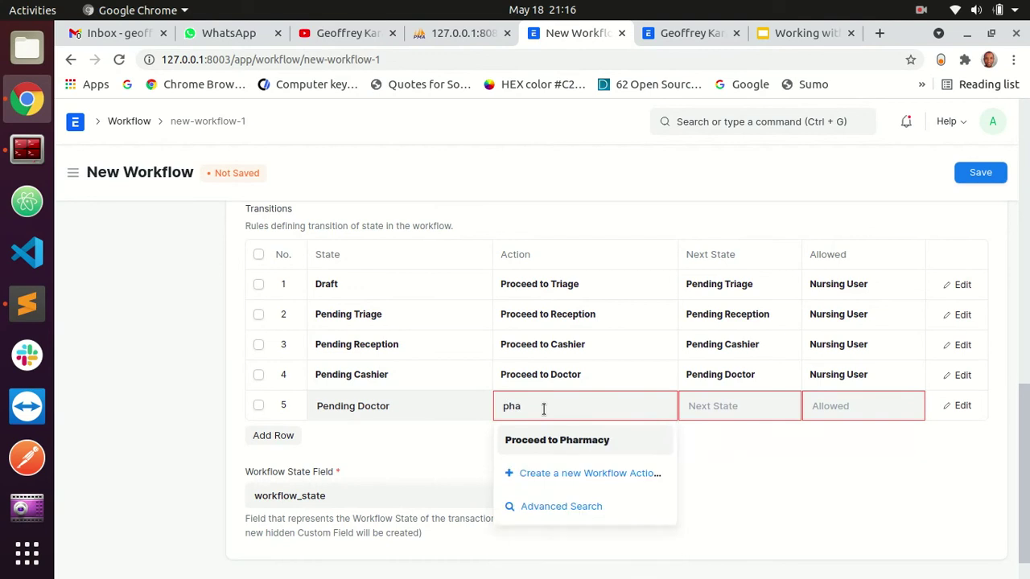
pyautogui.click(537, 432)
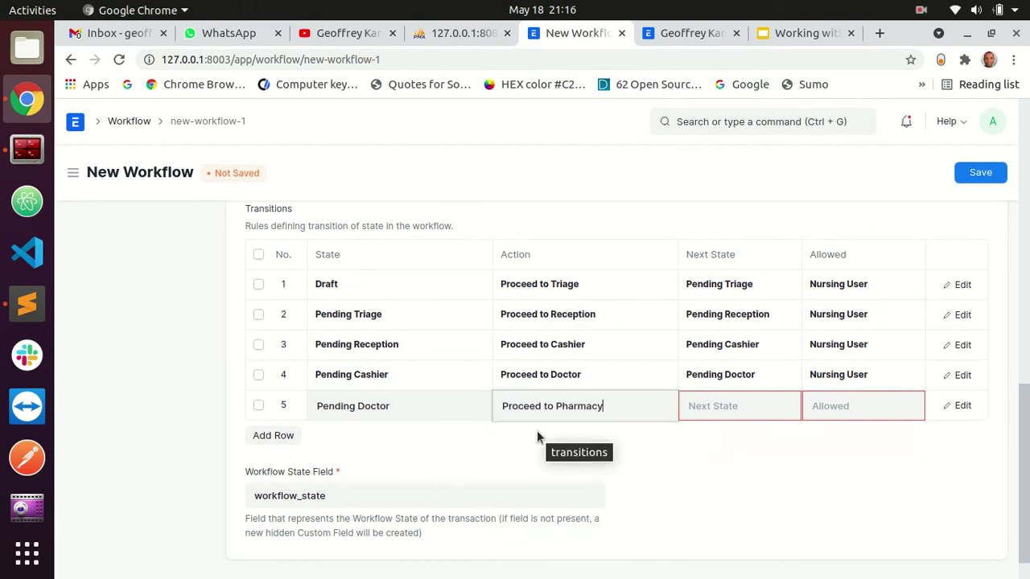
pyautogui.click(742, 408)
pyautogui.write('pha')
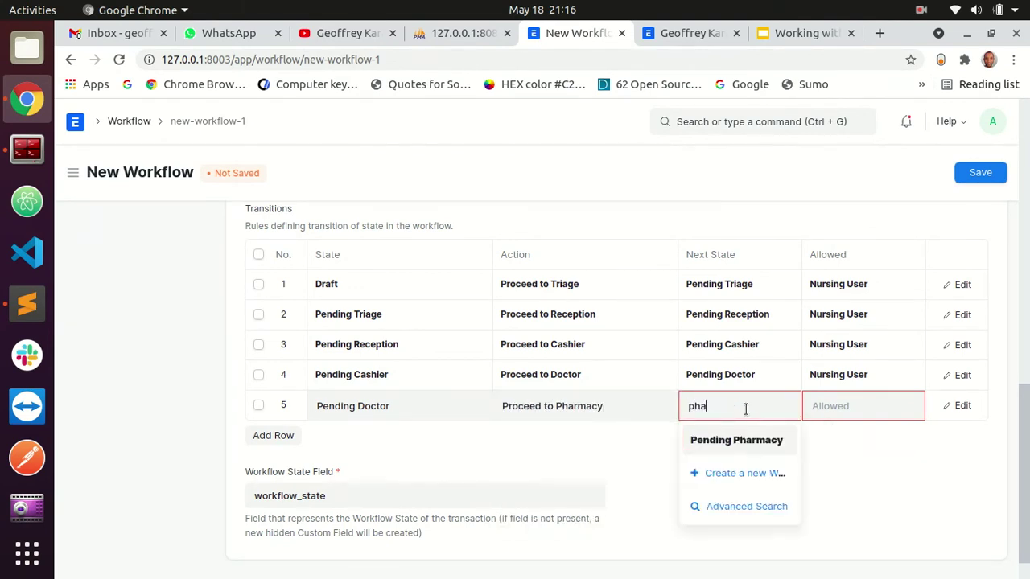
pyautogui.click(739, 441)
pyautogui.click(842, 407)
pyautogui.write('nur')
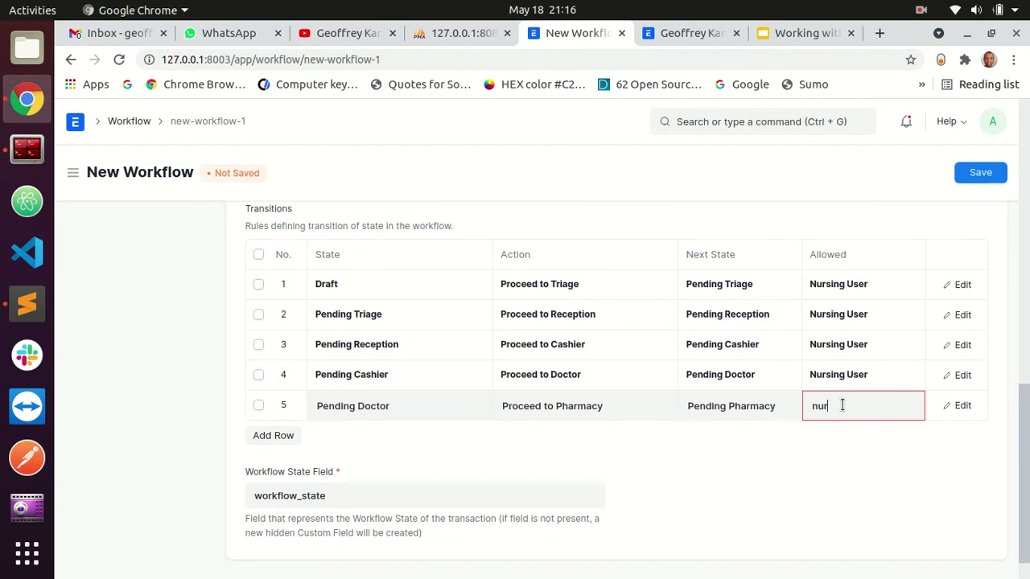
pyautogui.click(841, 438)
pyautogui.click(262, 440)
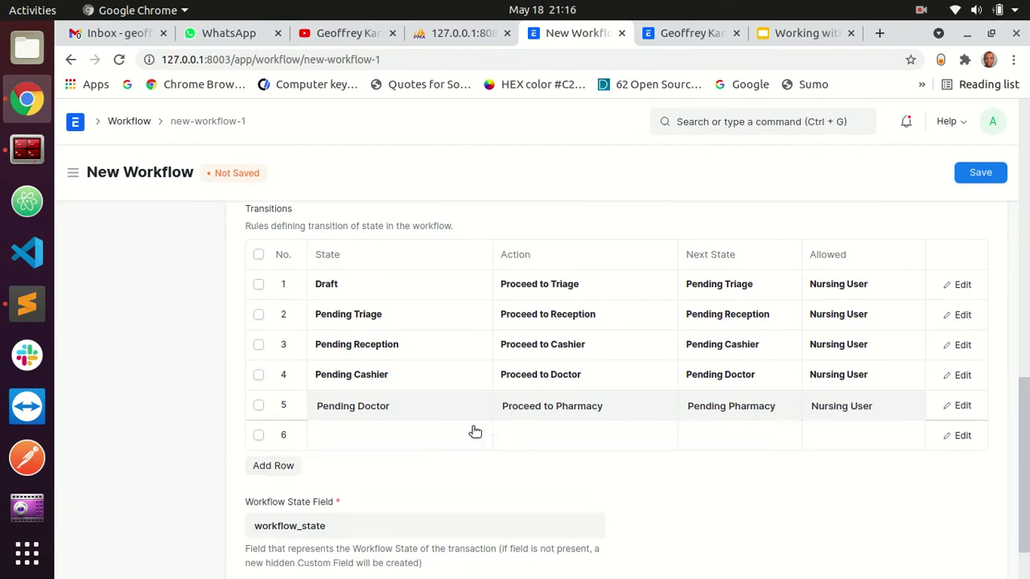
# - Fill row 6: Pending Pharmacy via Proceed to Doctor to Pending Doctor, Nursing User; add a row
pyautogui.click(384, 441)
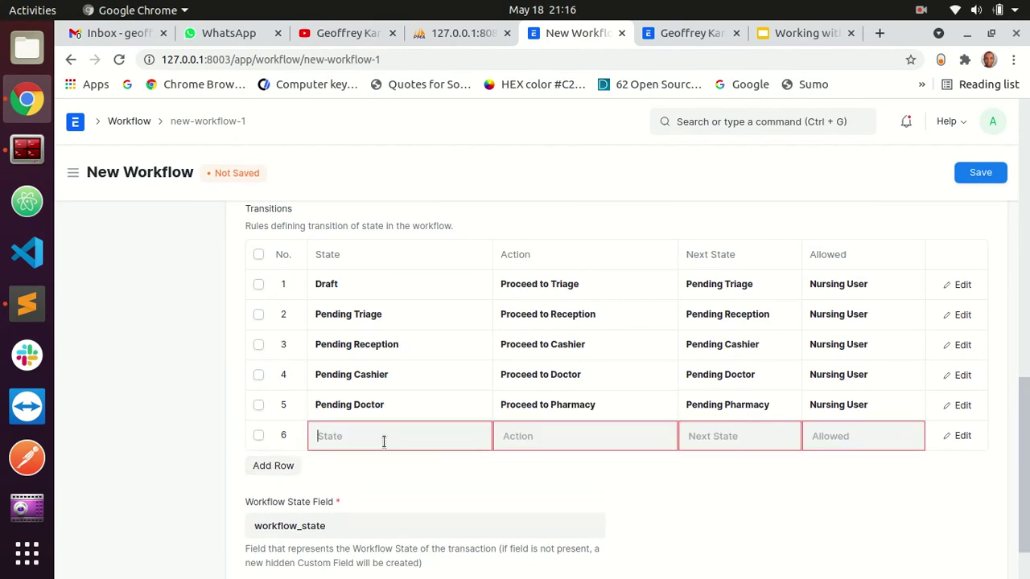
pyautogui.click(384, 441)
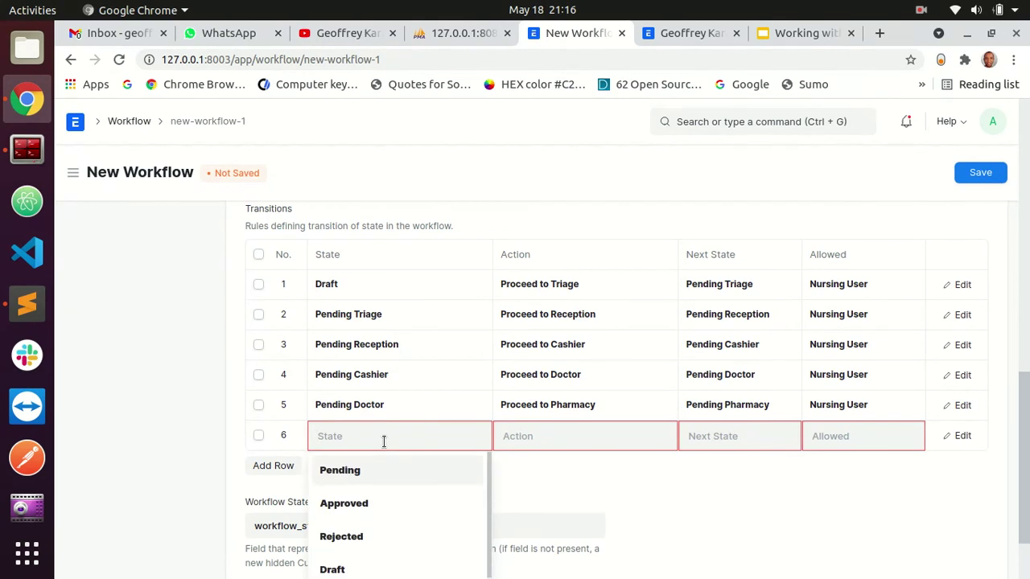
pyautogui.write('pha')
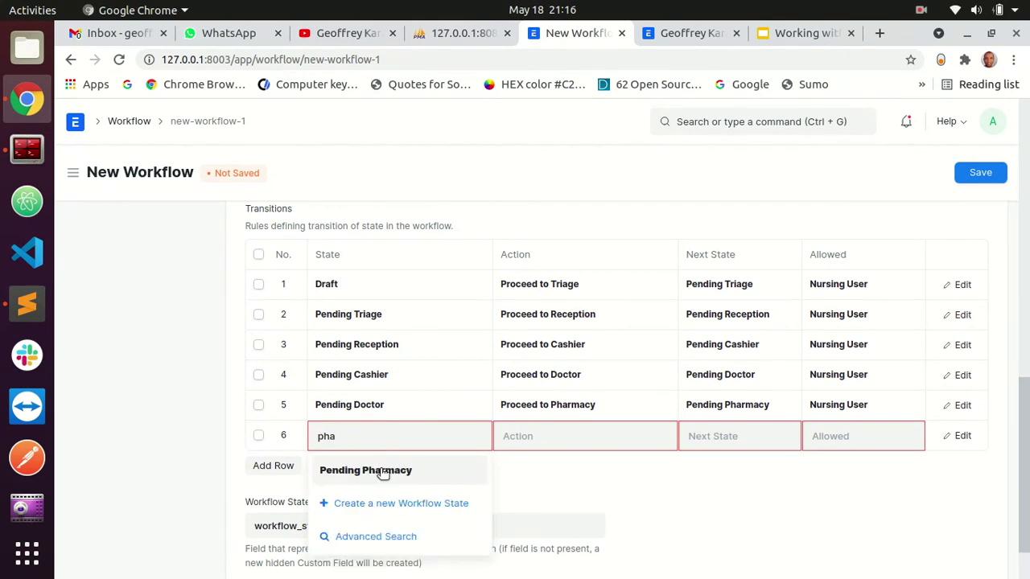
pyautogui.click(386, 470)
pyautogui.click(559, 441)
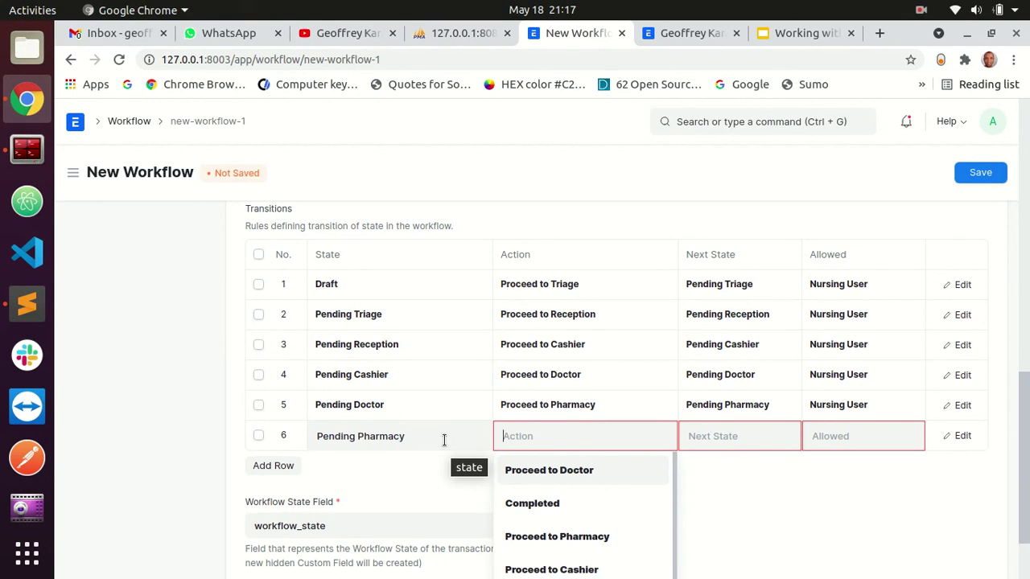
pyautogui.write('procee')
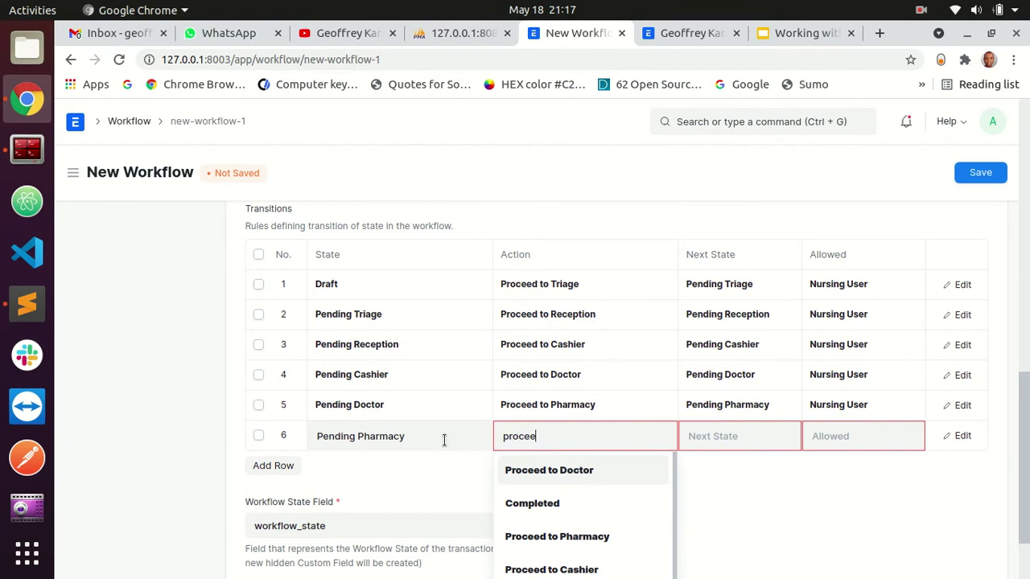
pyautogui.write('d to d')
pyautogui.press('Return')
pyautogui.click(735, 435)
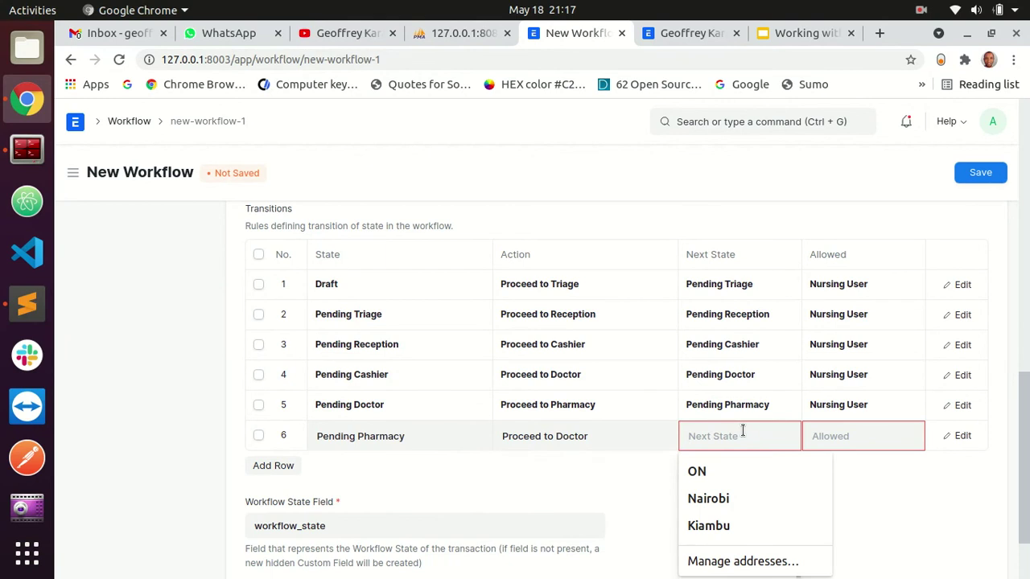
pyautogui.write('doc')
pyautogui.click(775, 470)
pyautogui.click(858, 427)
pyautogui.write('nur')
pyautogui.click(855, 469)
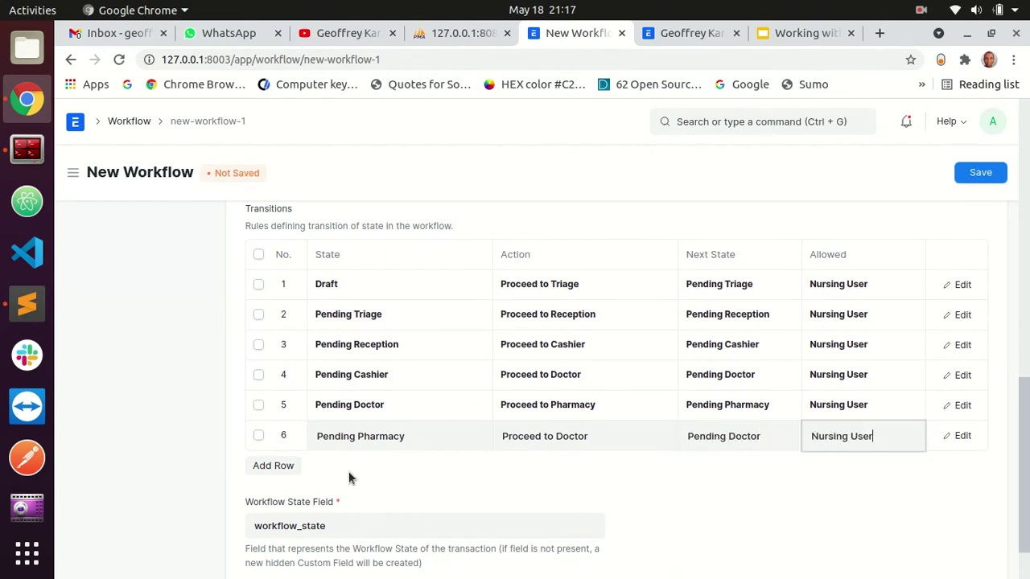
pyautogui.click(278, 466)
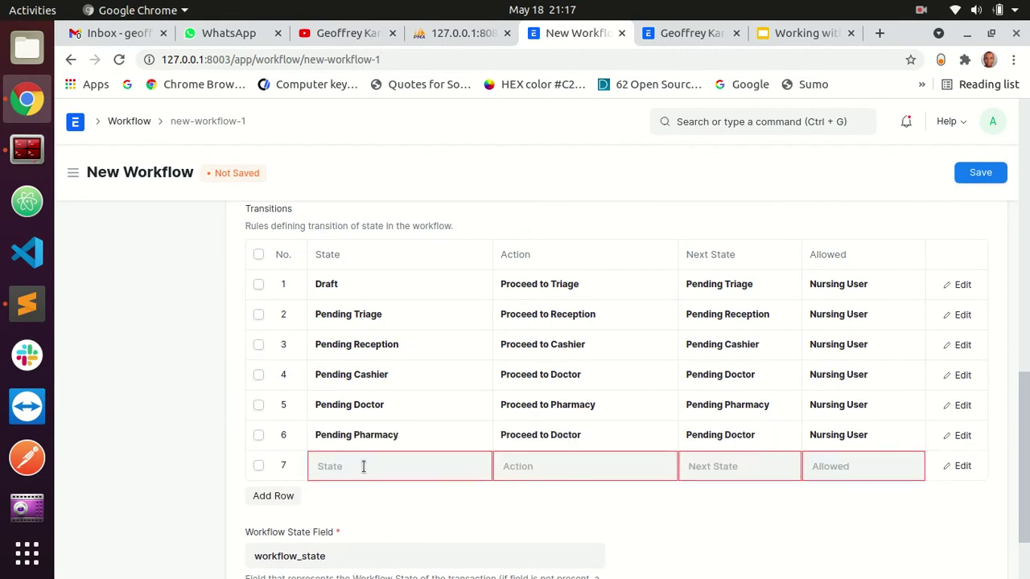
# - Fill row 7: Pending Pharmacy via action Completed to state Completed, allowed for Nursing User
pyautogui.click(363, 466)
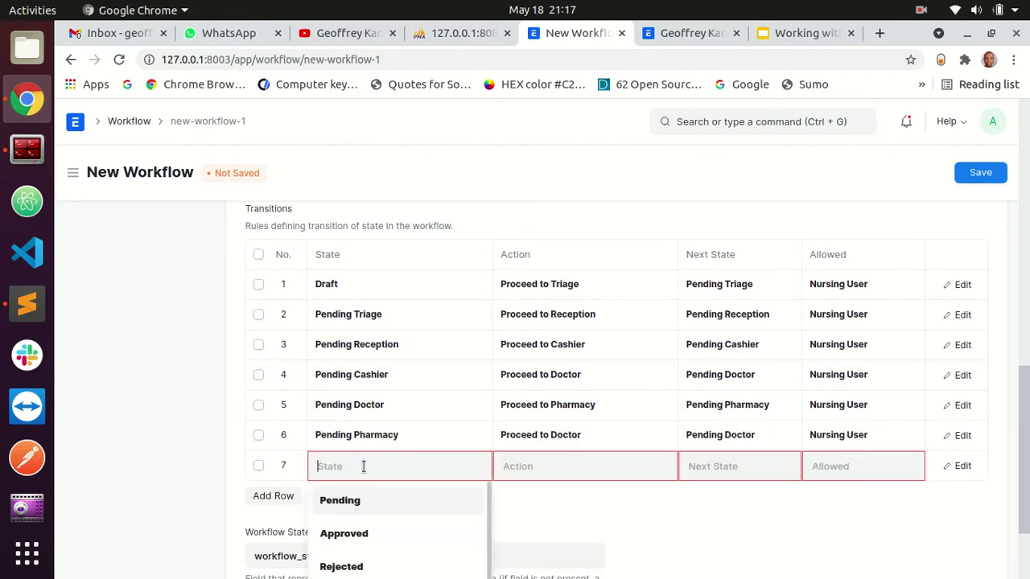
pyautogui.write('pha')
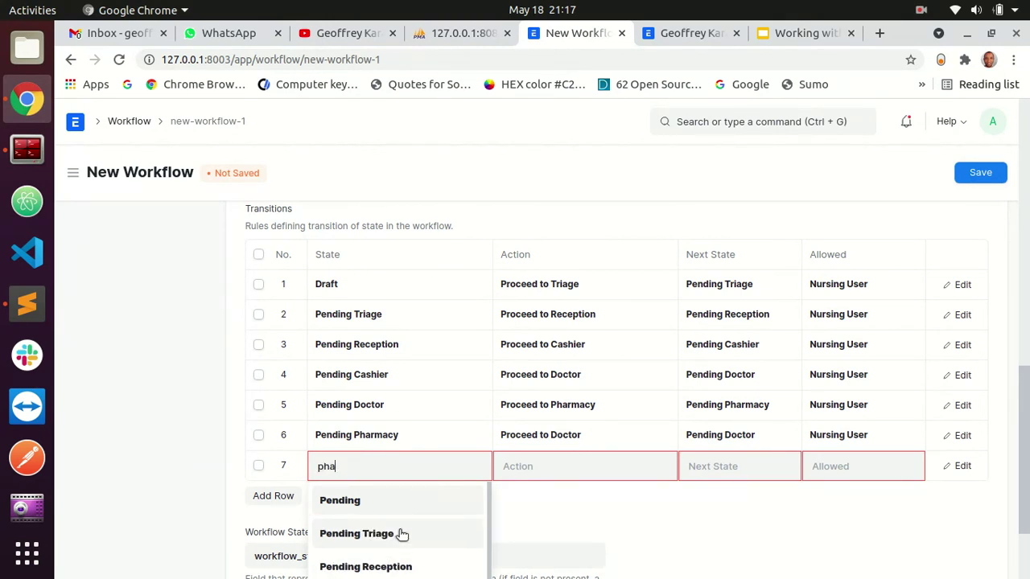
pyautogui.write('r')
pyautogui.click(422, 499)
pyautogui.click(564, 469)
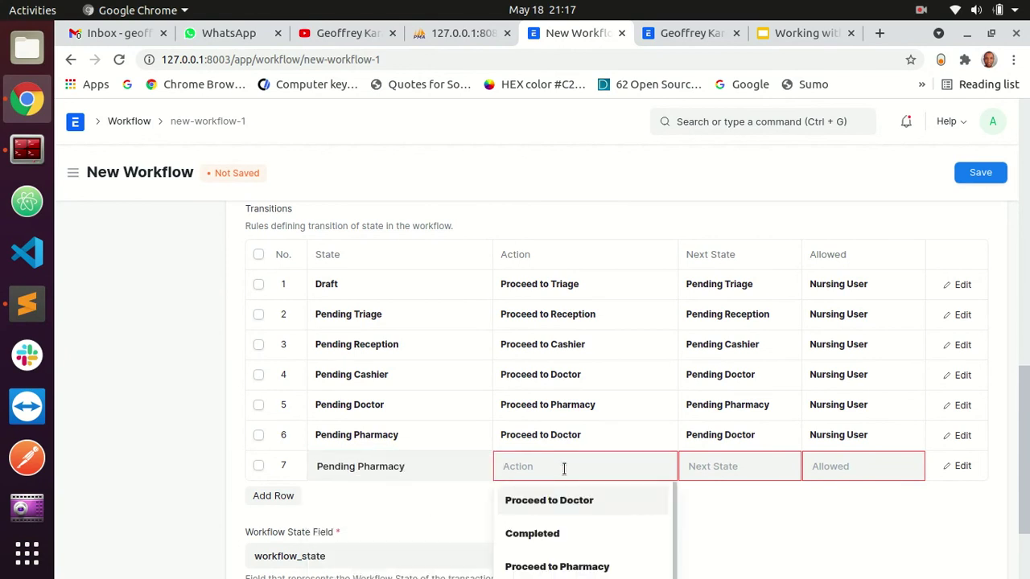
pyautogui.click(535, 534)
pyautogui.click(733, 470)
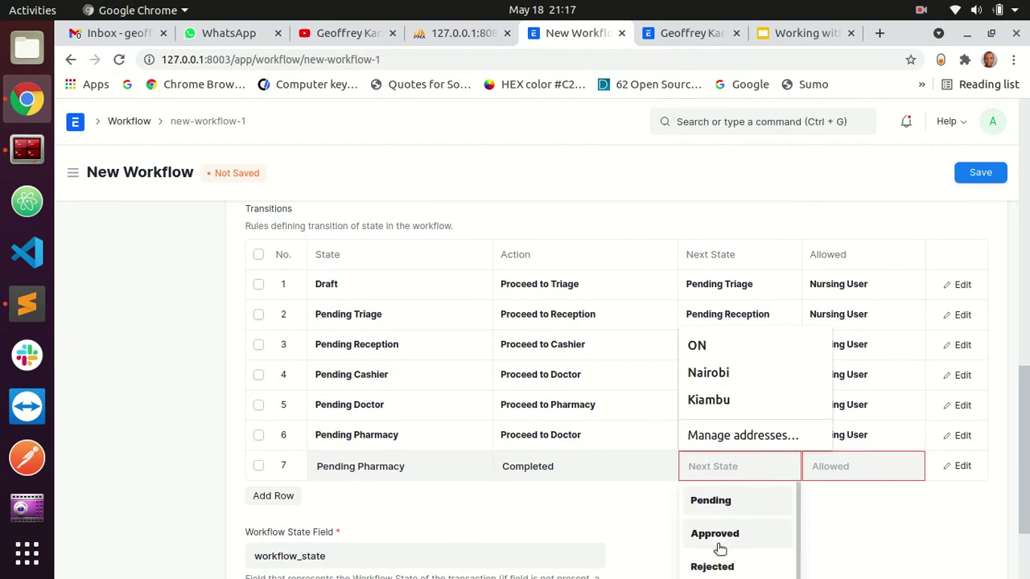
pyautogui.scroll(-5, 726, 543)
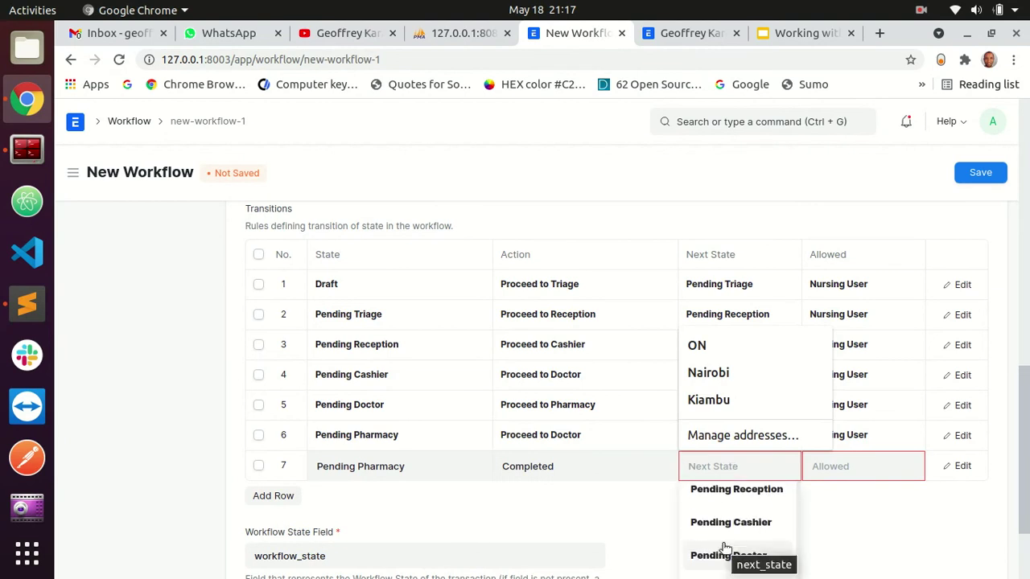
pyautogui.write('com')
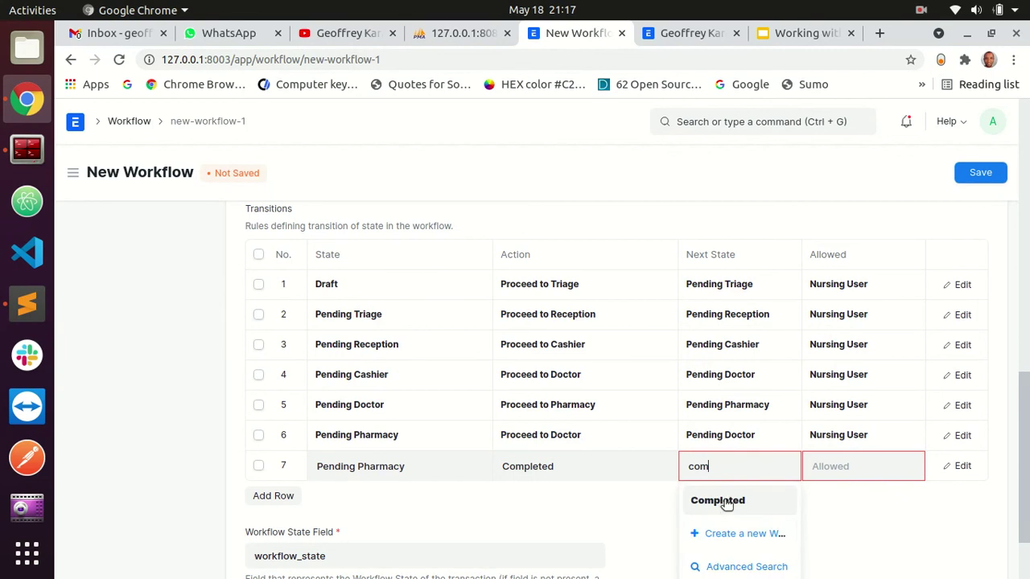
pyautogui.click(712, 499)
pyautogui.click(882, 470)
pyautogui.write('nur')
pyautogui.click(859, 498)
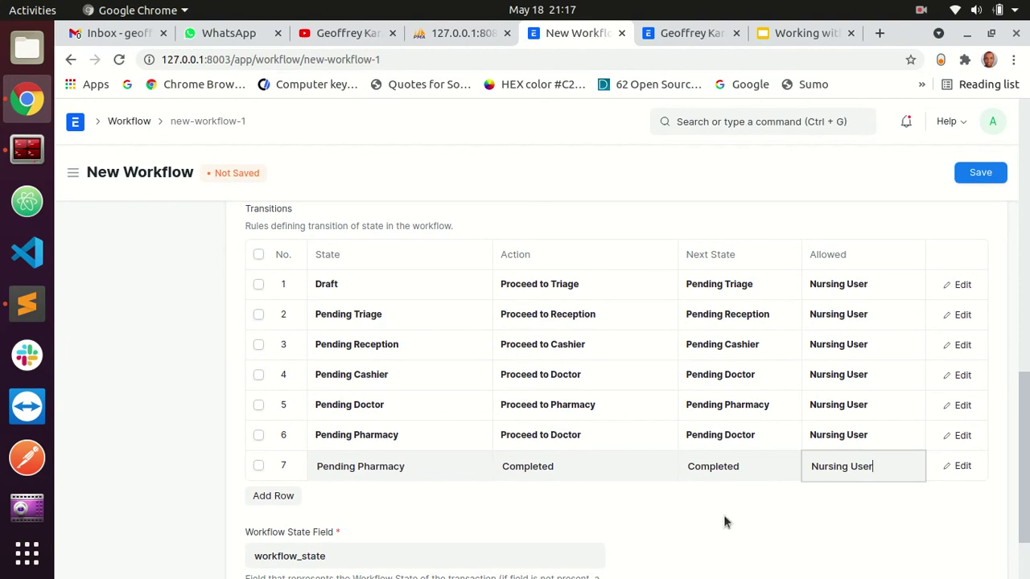
pyautogui.click(818, 488)
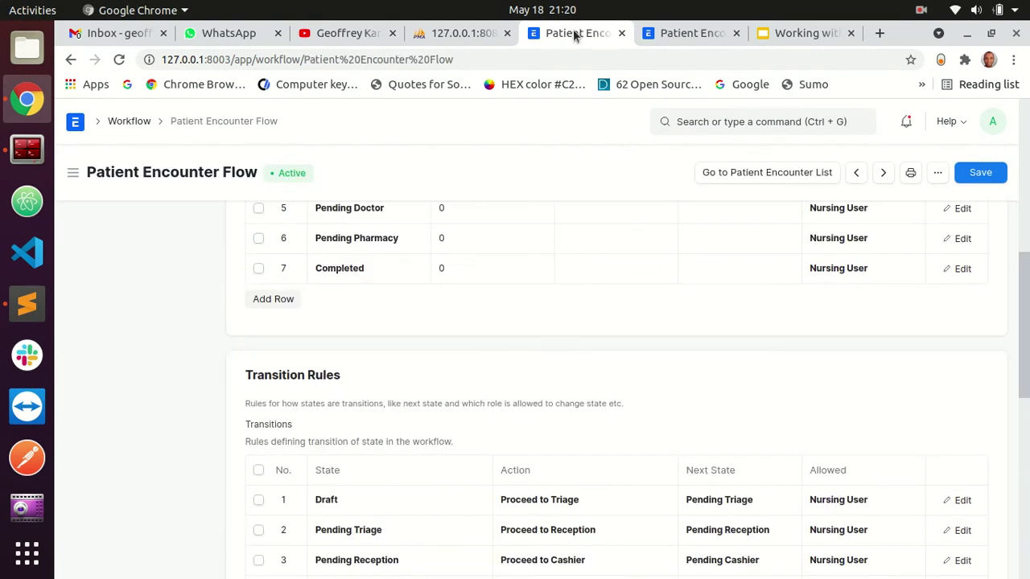
# - Review the workflow's Workflow State Field, then switch to the phpMyAdmin tabPatient Encounter table
pyautogui.scroll(5, 402, 426)
pyautogui.scroll(-15, 416, 476)
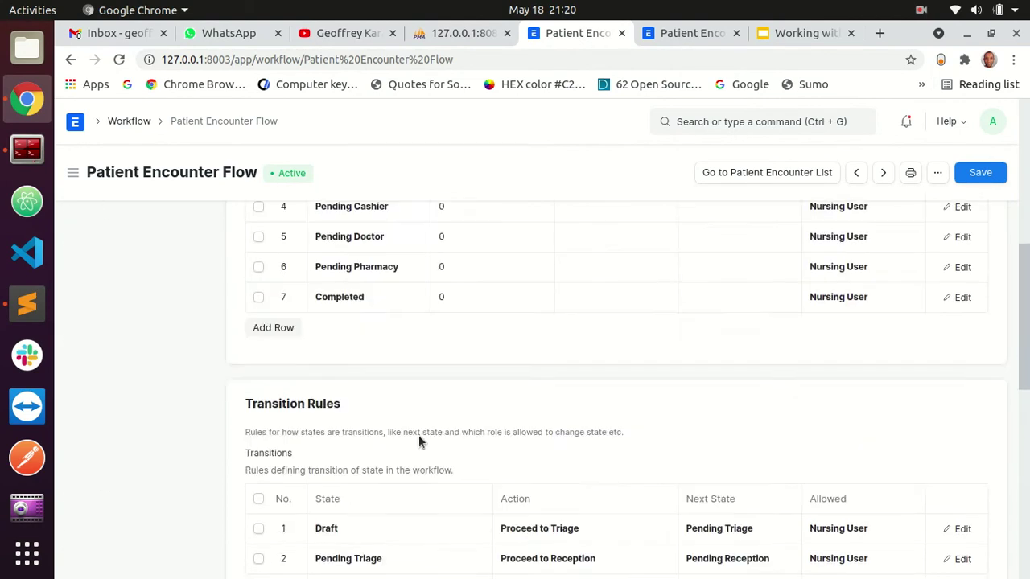
pyautogui.scroll(3, 416, 482)
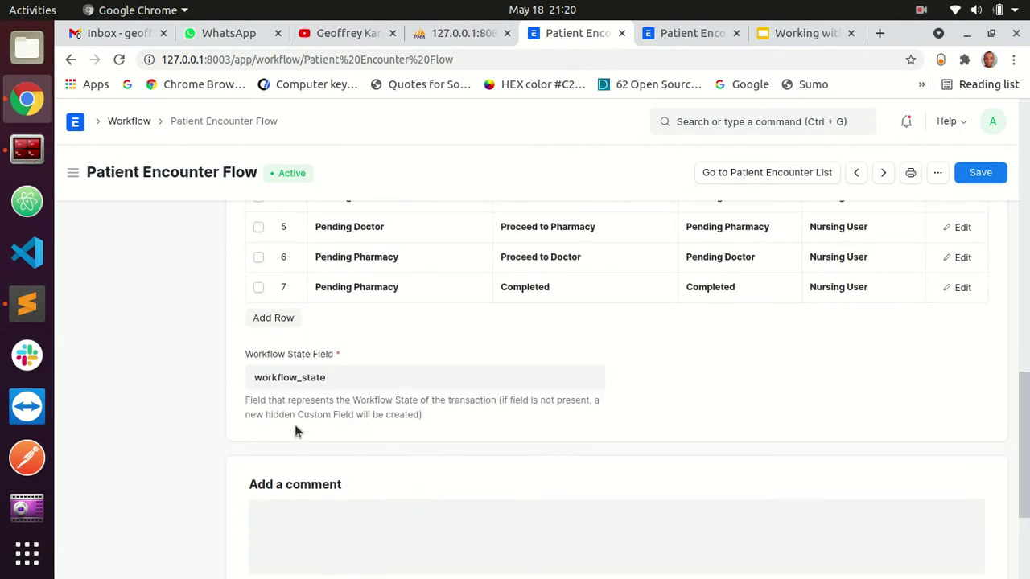
pyautogui.moveTo(252, 357); pyautogui.dragTo(333, 357)
pyautogui.click(397, 352)
pyautogui.moveTo(253, 359); pyautogui.dragTo(427, 360)
pyautogui.click(426, 359)
pyautogui.moveTo(236, 358); pyautogui.dragTo(358, 358)
pyautogui.click(395, 351)
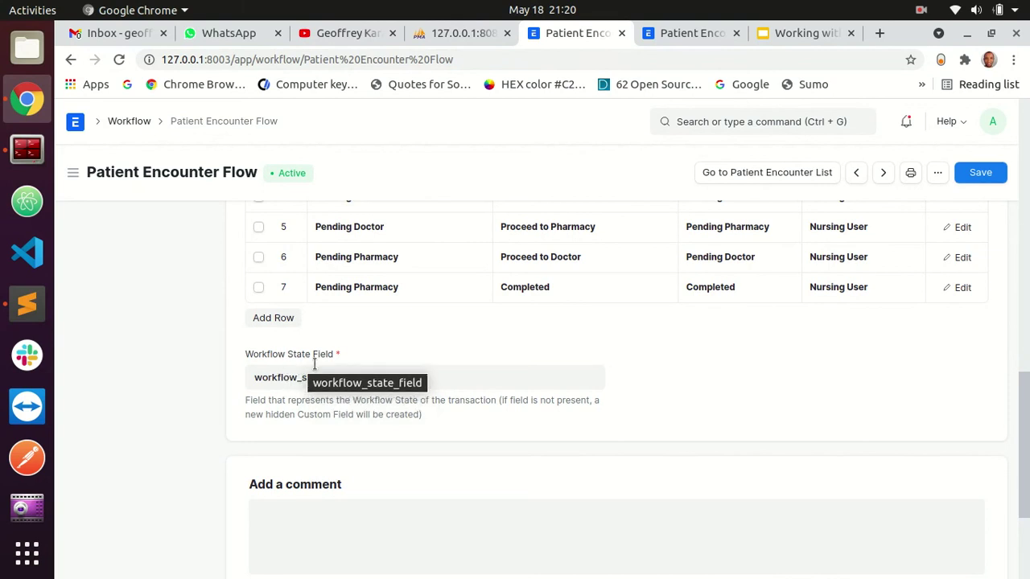
pyautogui.click(465, 35)
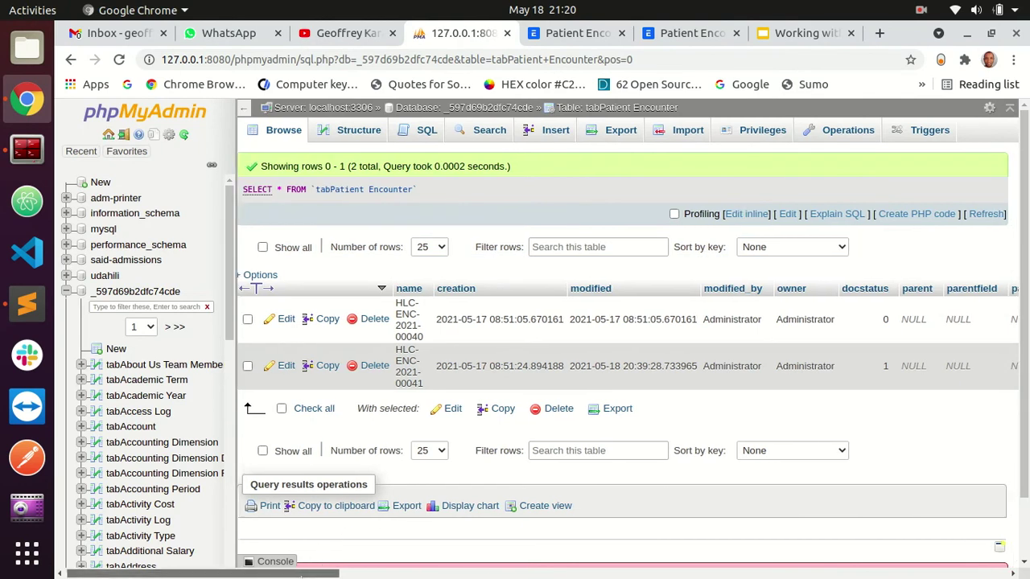
# - Check the encounters' workflow_state column (Draft and blank), then recheck the flow's workflow_state field
pyautogui.moveTo(316, 573); pyautogui.dragTo(986, 573)
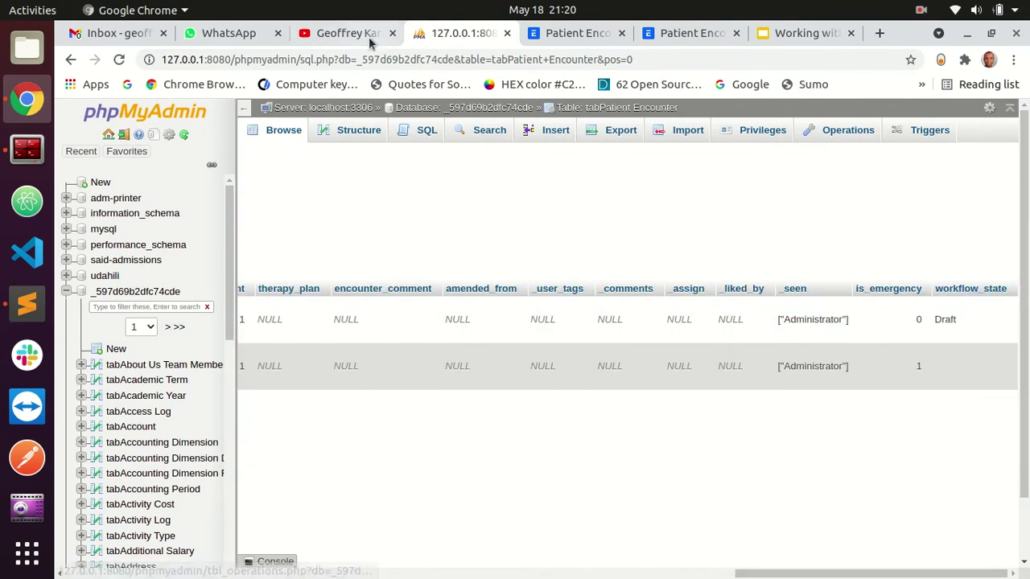
pyautogui.click(563, 33)
pyautogui.click(255, 377)
pyautogui.moveTo(254, 378); pyautogui.dragTo(406, 379)
pyautogui.click(406, 379)
pyautogui.click(461, 341)
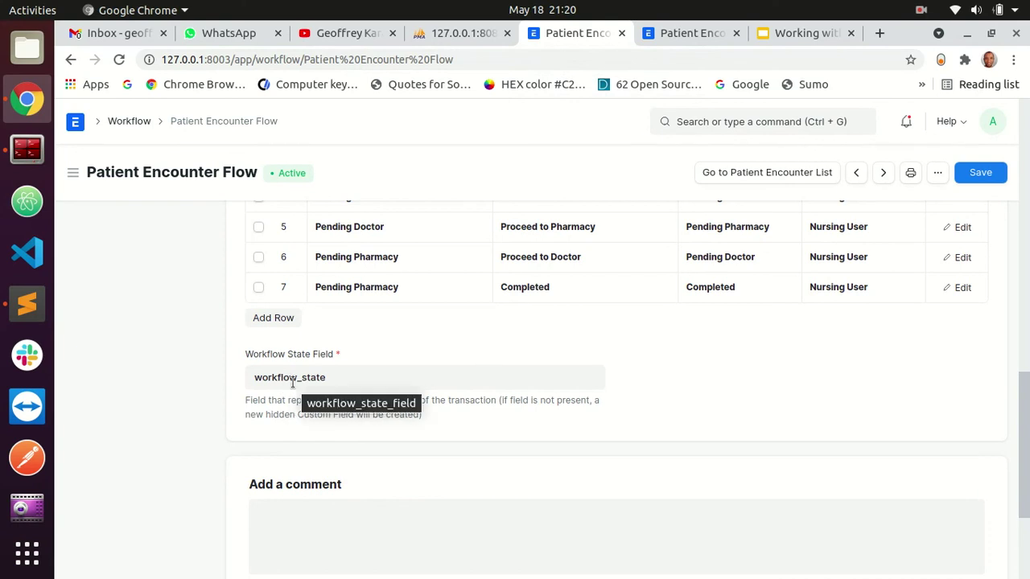
pyautogui.scroll(3, 303, 407)
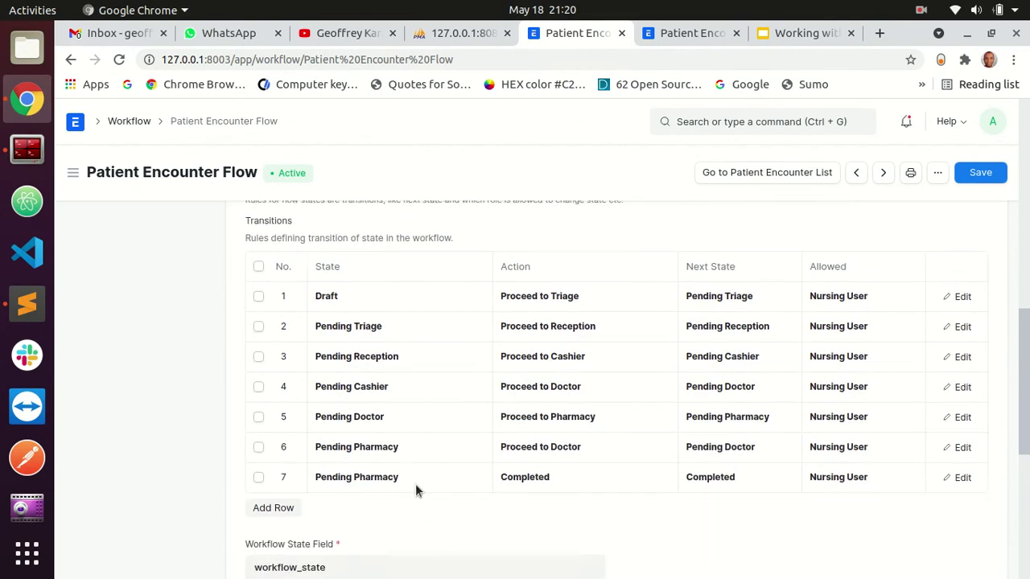
pyautogui.scroll(3, 409, 483)
pyautogui.scroll(-5, 406, 447)
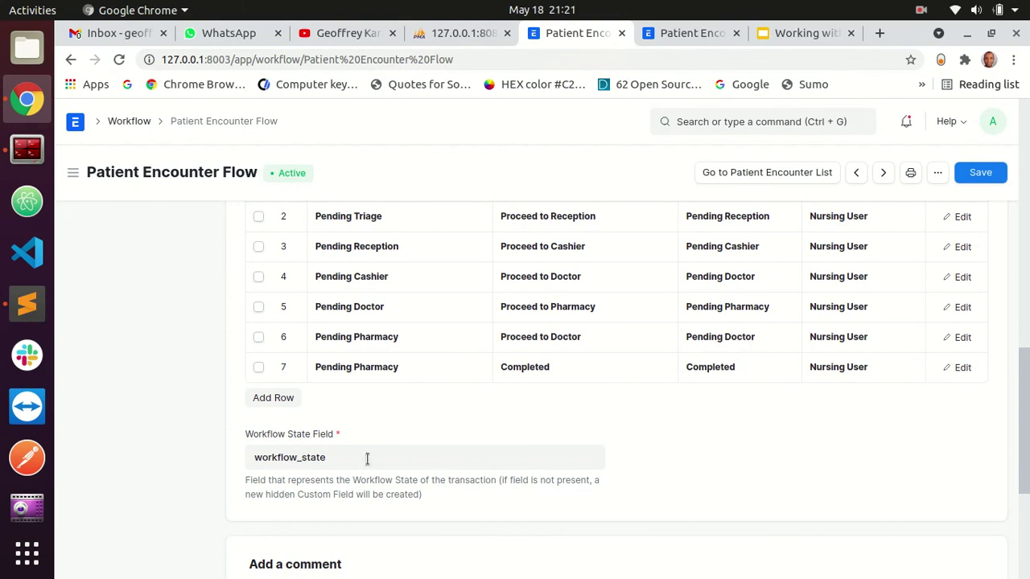
pyautogui.scroll(3, 821, 342)
pyautogui.click(982, 182)
# - Reload the Patient Encounter list and open the Draft encounter HLC-ENC-2021-00040
pyautogui.click(689, 33)
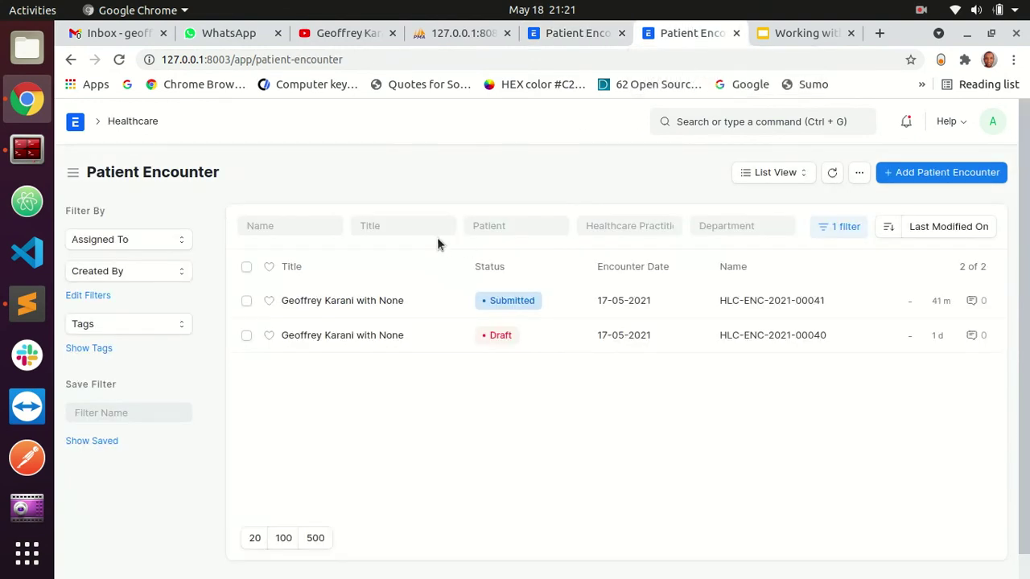
pyautogui.rightClick(370, 161)
pyautogui.click(512, 213)
pyautogui.click(579, 36)
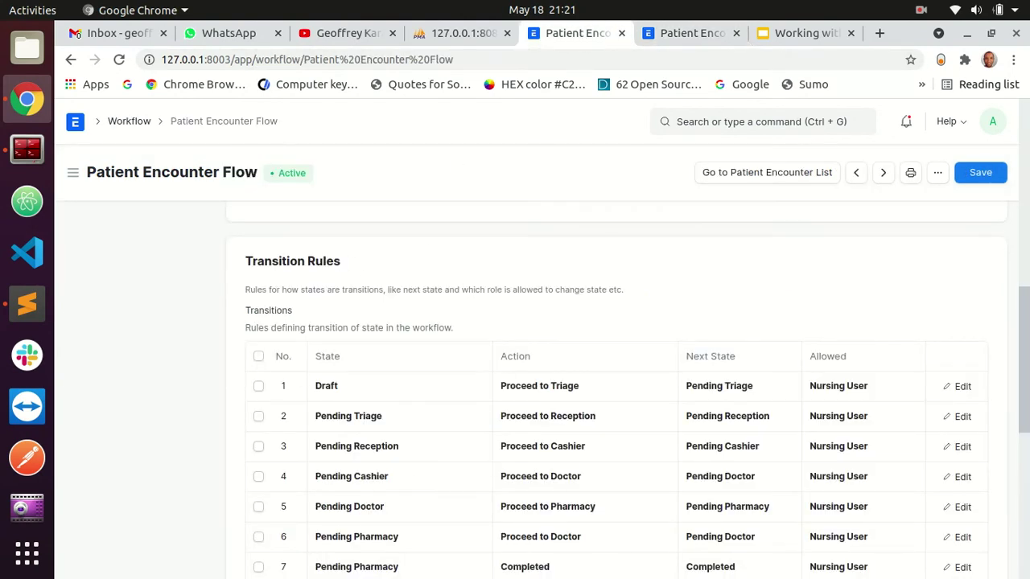
pyautogui.click(688, 36)
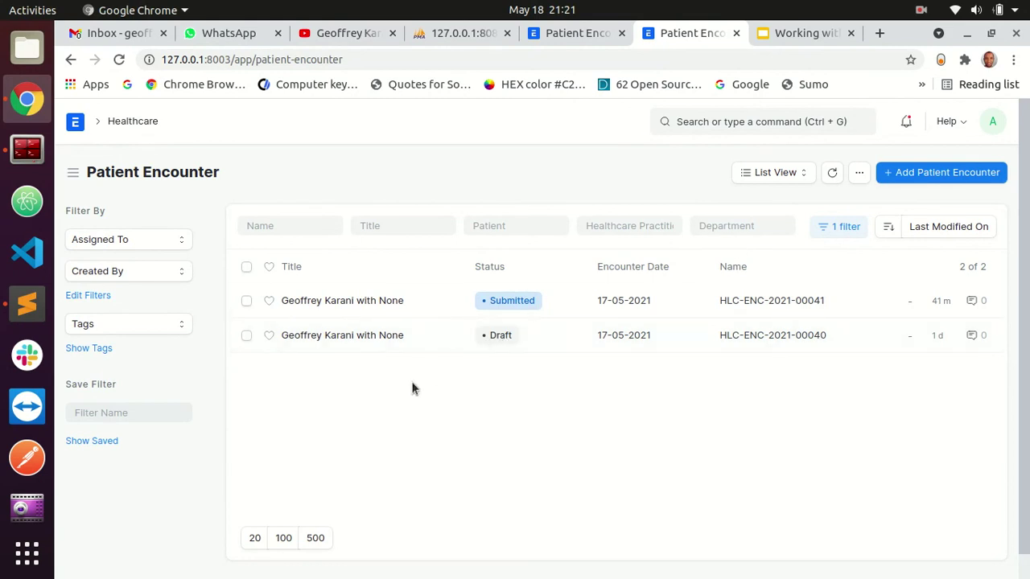
pyautogui.click(367, 336)
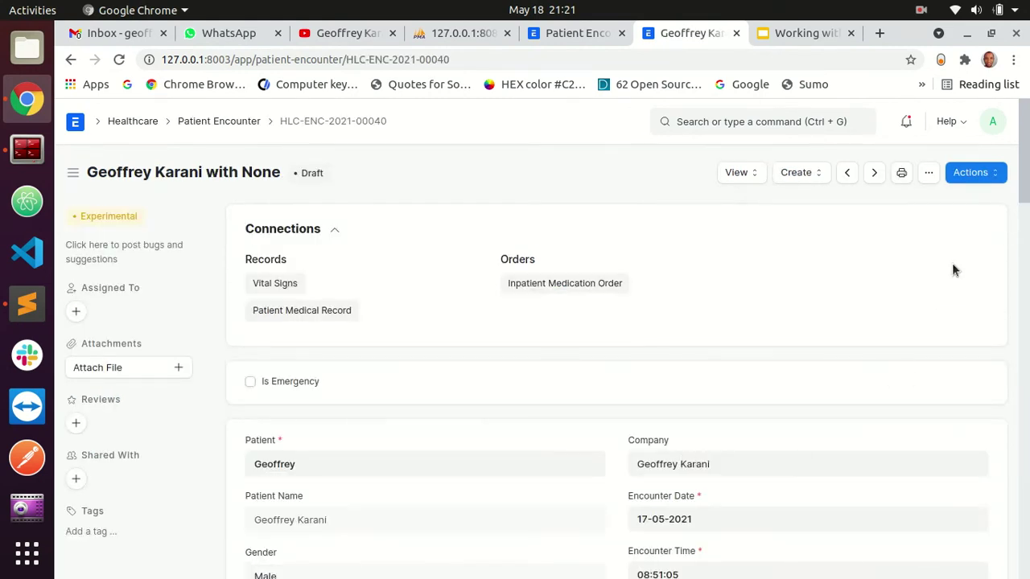
# - Inspect the encounter's available workflow actions and review the Patient Encounter Flow transition rules
pyautogui.click(983, 172)
pyautogui.click(754, 237)
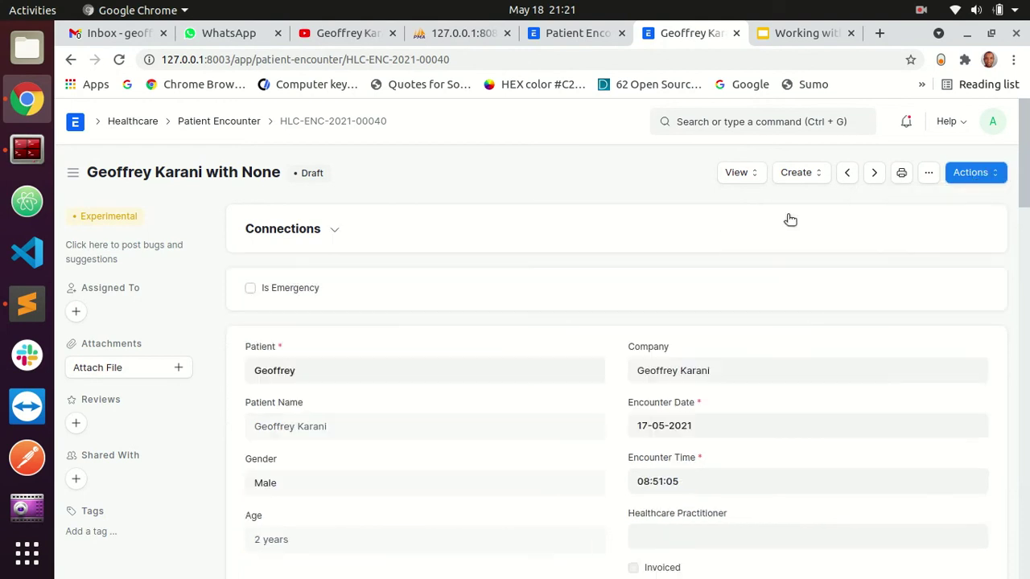
pyautogui.click(726, 235)
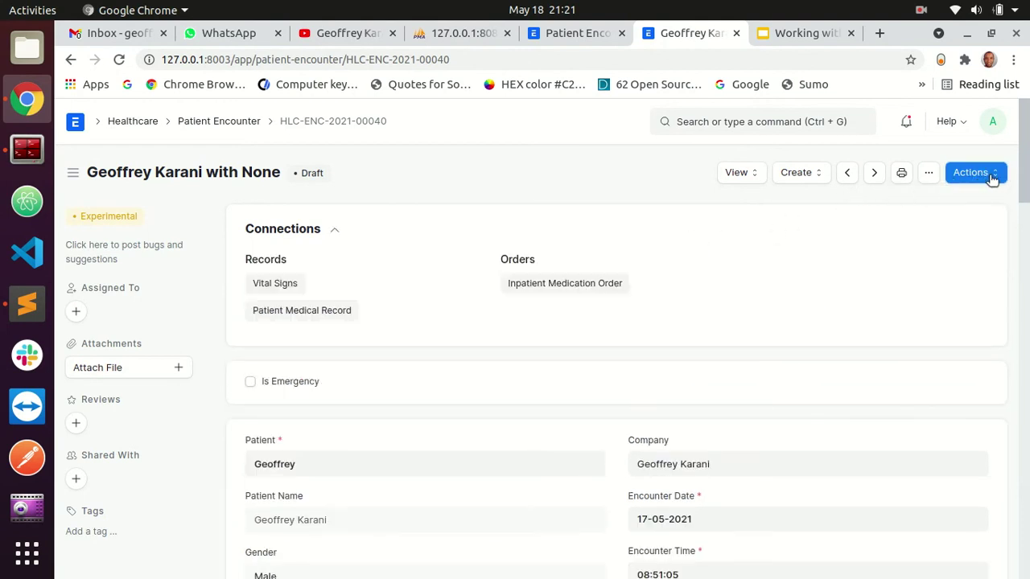
pyautogui.click(578, 33)
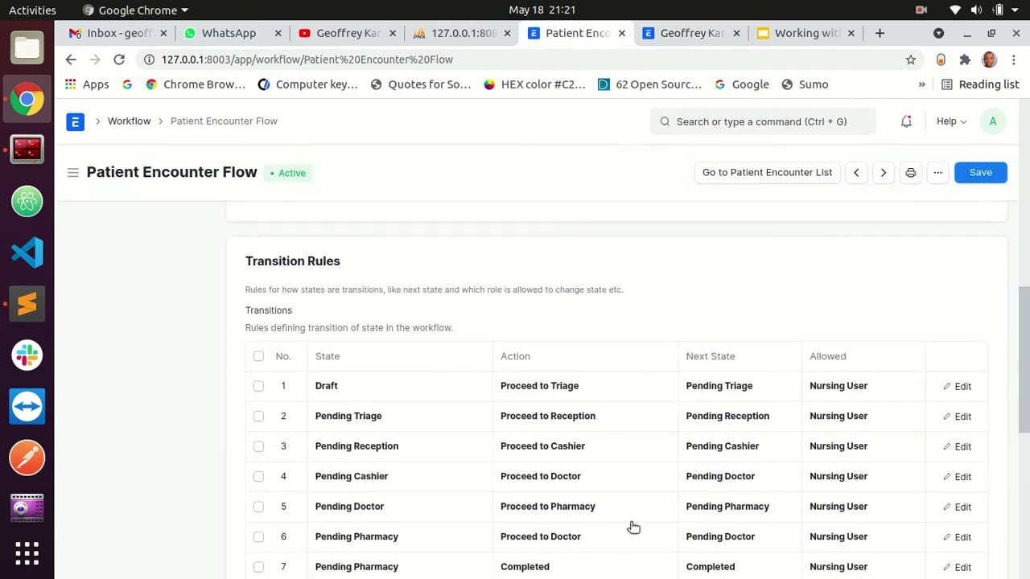
pyautogui.click(691, 33)
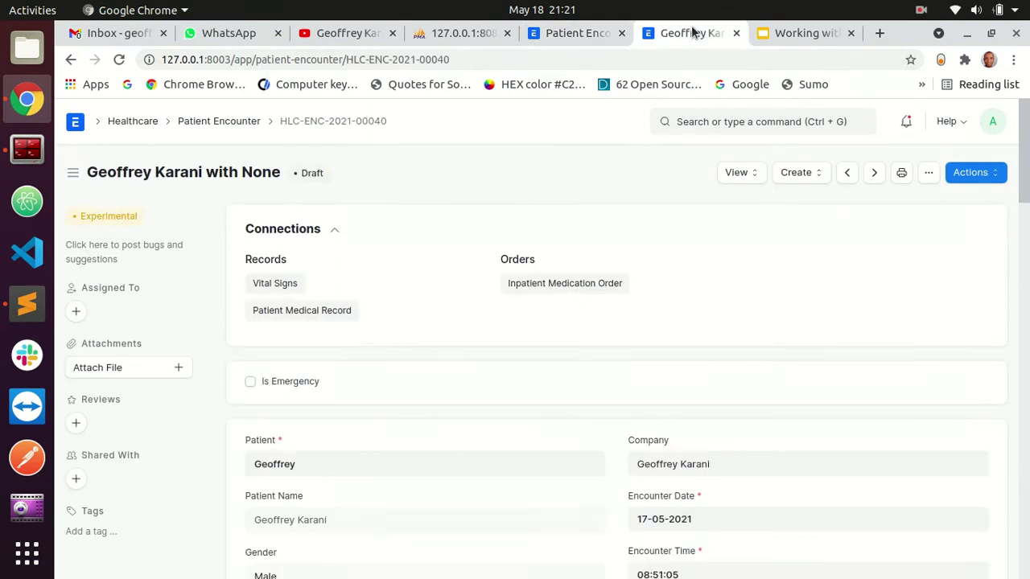
pyautogui.click(983, 176)
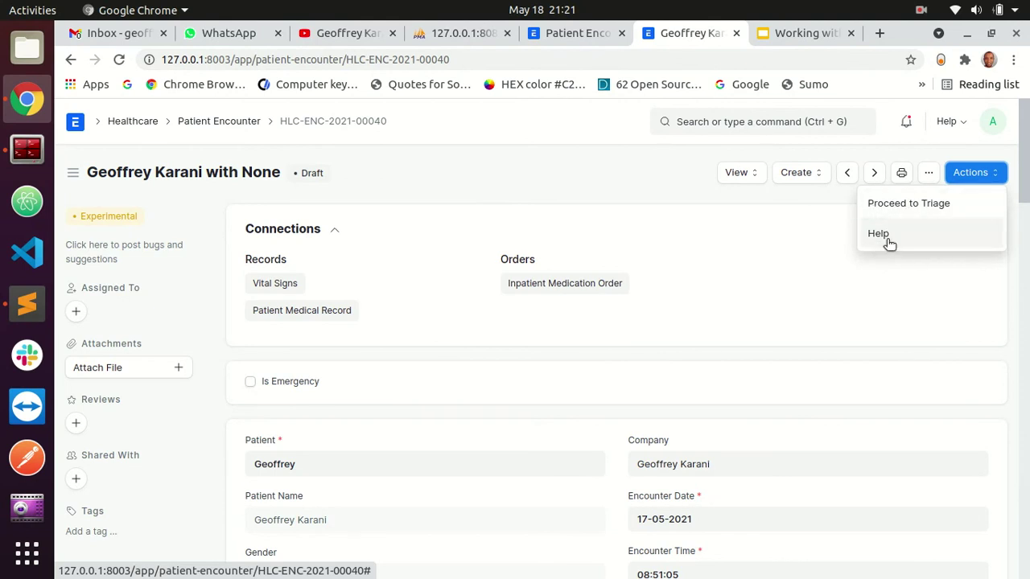
pyautogui.click(372, 193)
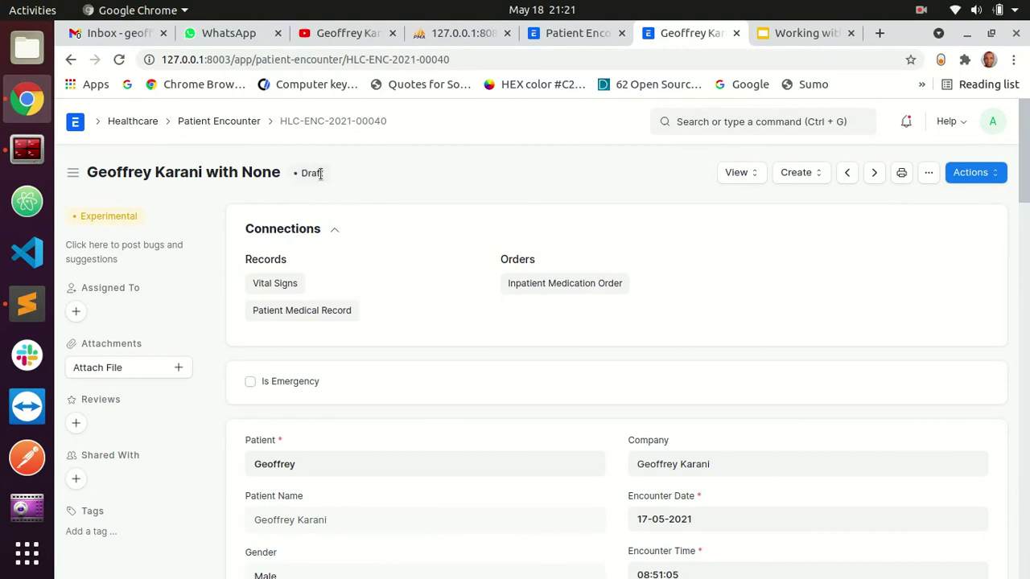
# - Apply Proceed to Triage so the encounter shows Pending Triage, then go to phpMyAdmin
pyautogui.click(981, 174)
pyautogui.click(901, 204)
pyautogui.moveTo(300, 173); pyautogui.dragTo(393, 173)
pyautogui.click(393, 173)
pyautogui.moveTo(301, 173); pyautogui.dragTo(401, 172)
pyautogui.click(400, 172)
pyautogui.moveTo(301, 177); pyautogui.dragTo(407, 178)
pyautogui.click(407, 177)
pyautogui.click(460, 39)
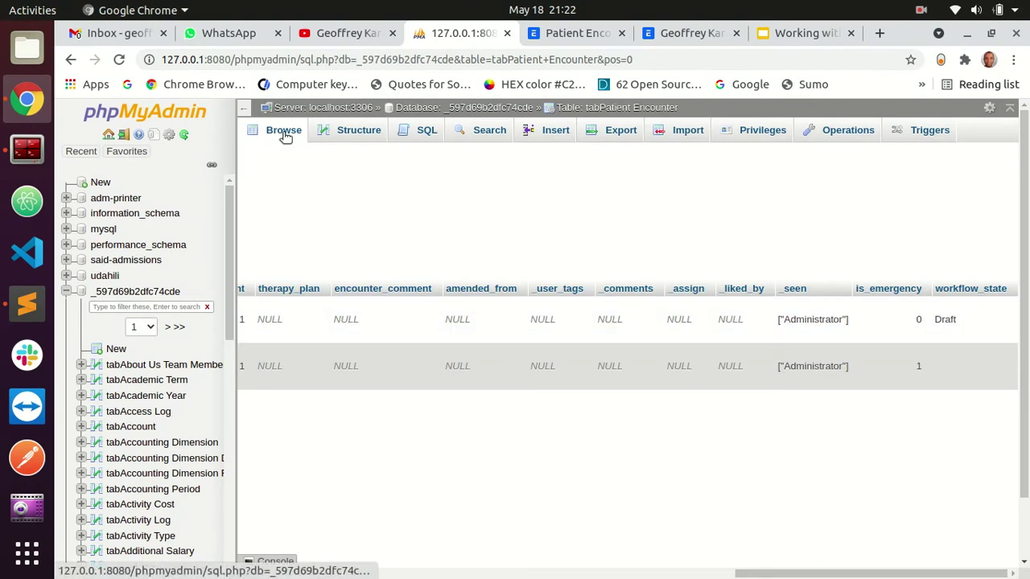
# - Confirm the table's workflow_state reads Pending Triage, then return to the encounter form
pyautogui.hscroll(-3, 285, 138)
pyautogui.moveTo(820, 575); pyautogui.dragTo(862, 575)
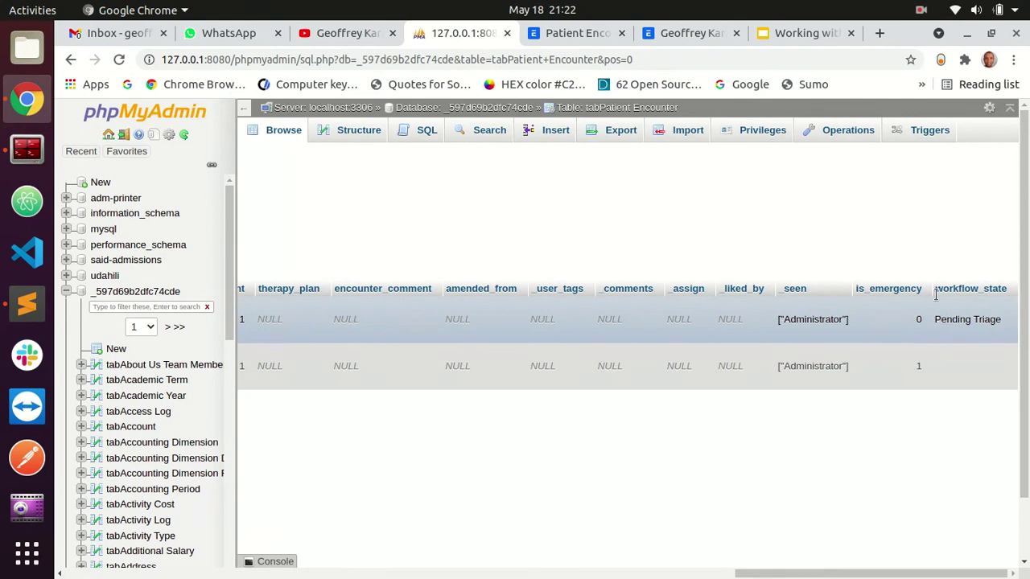
pyautogui.click(688, 33)
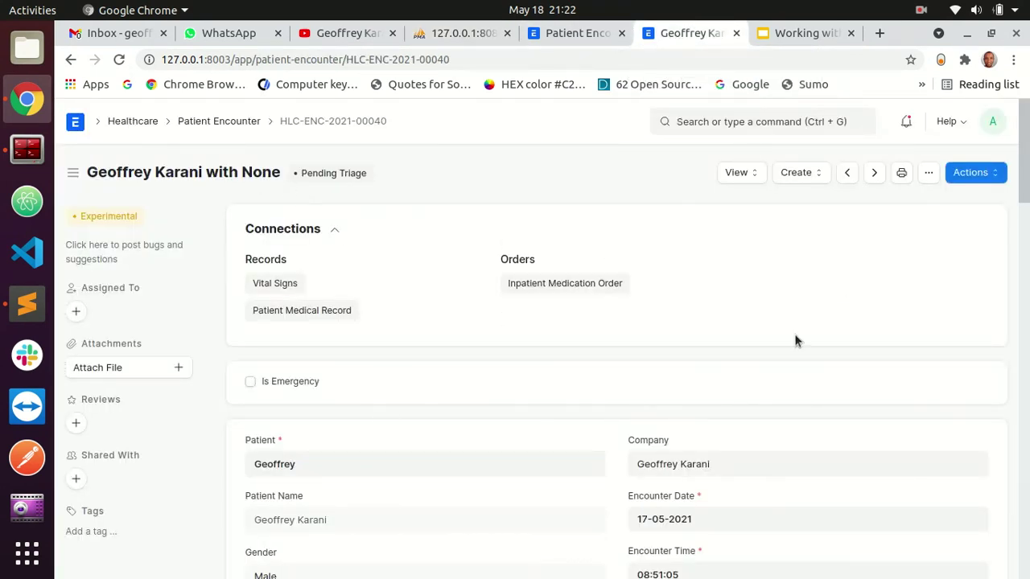
# - Advance encounter HLC-ENC-2021-00040 to Pending Reception and reload the page
pyautogui.click(993, 176)
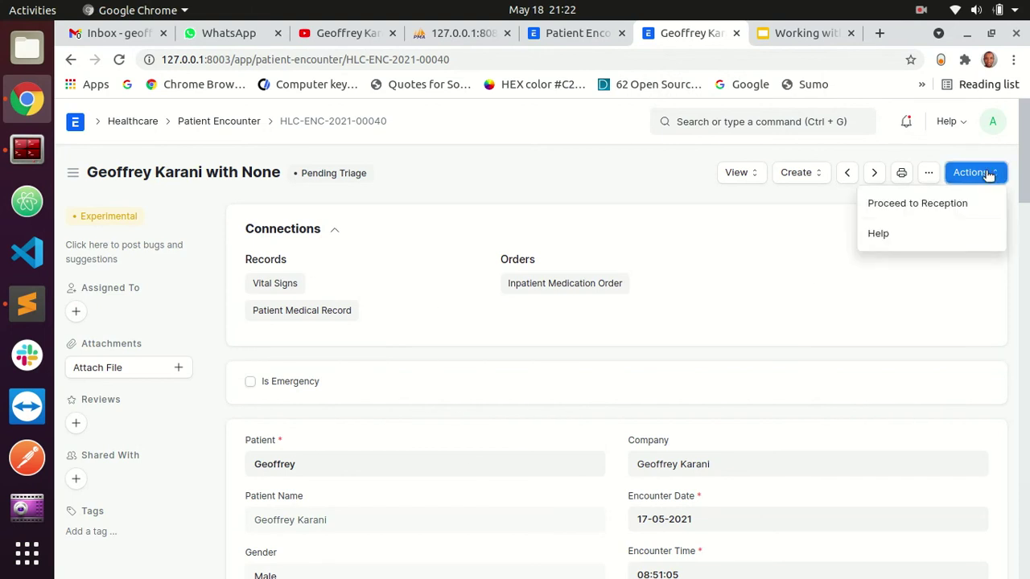
pyautogui.click(929, 209)
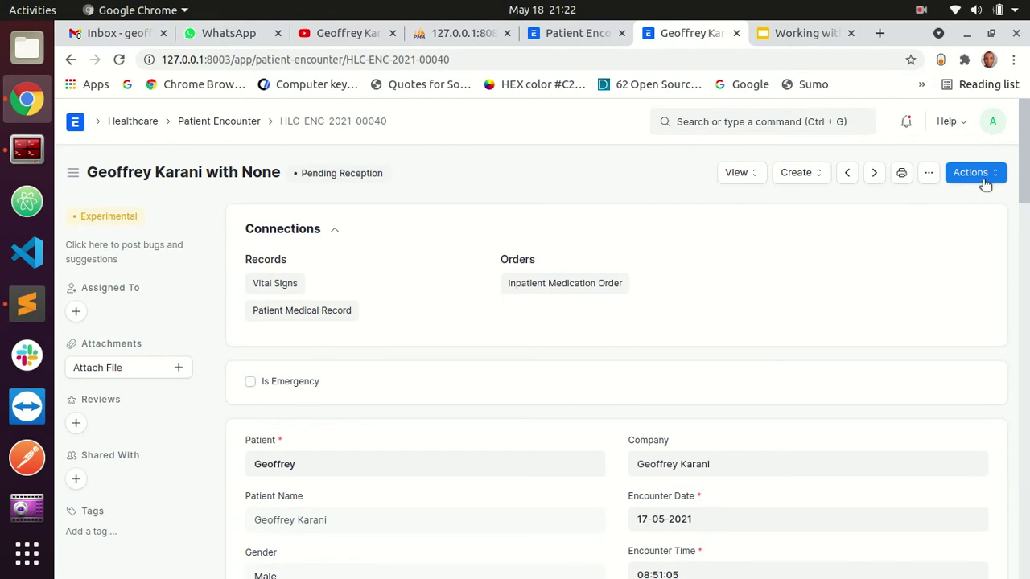
pyautogui.moveTo(303, 167); pyautogui.dragTo(426, 177)
pyautogui.click(561, 184)
pyautogui.rightClick(548, 186)
pyautogui.click(572, 219)
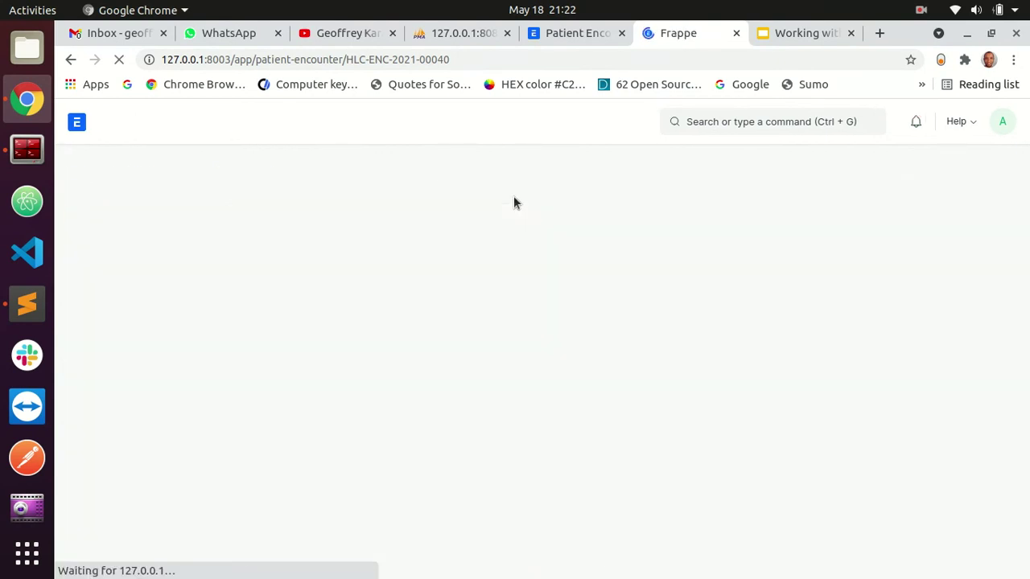
# - Confirm phpMyAdmin's encounter table shows workflow_state Pending Reception
pyautogui.moveTo(307, 175); pyautogui.dragTo(378, 180)
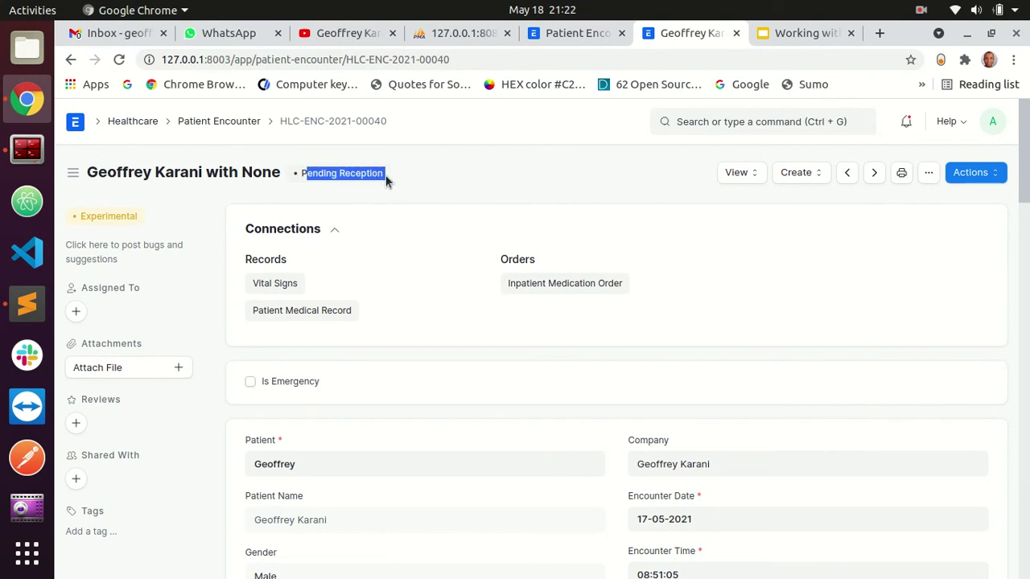
pyautogui.click(404, 181)
pyautogui.click(467, 36)
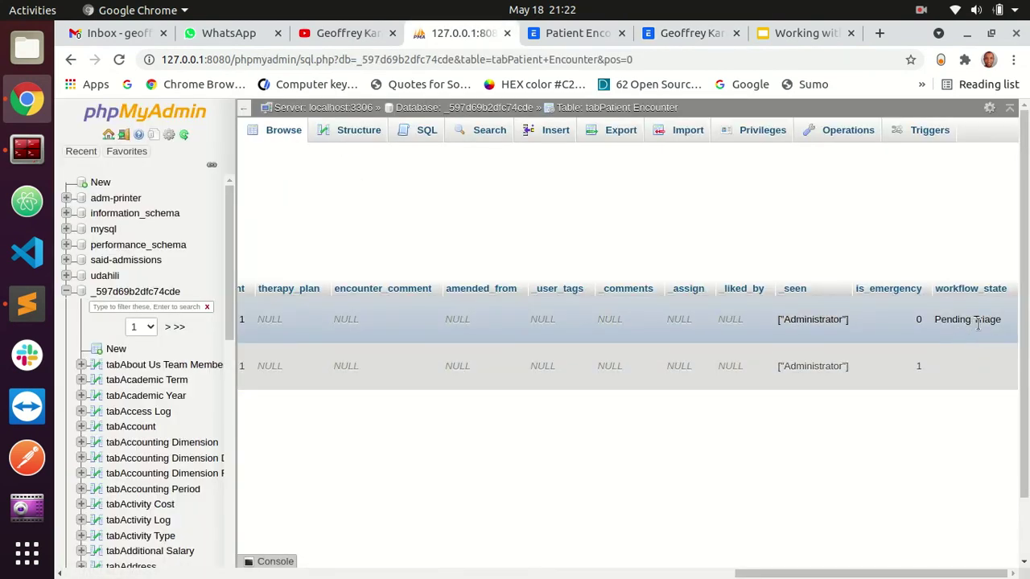
pyautogui.hscroll(-5, 678, 450)
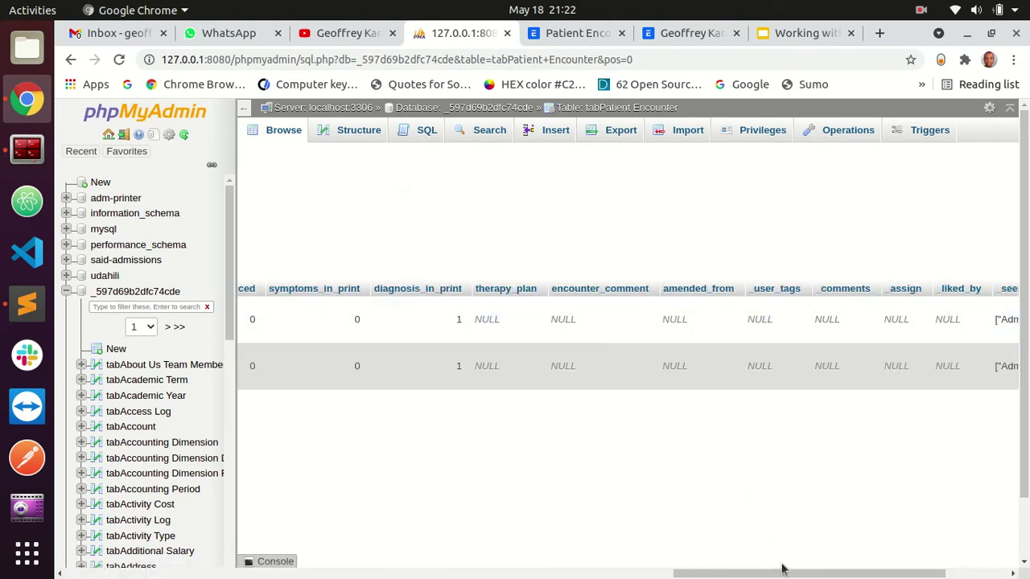
pyautogui.moveTo(782, 573); pyautogui.dragTo(844, 573)
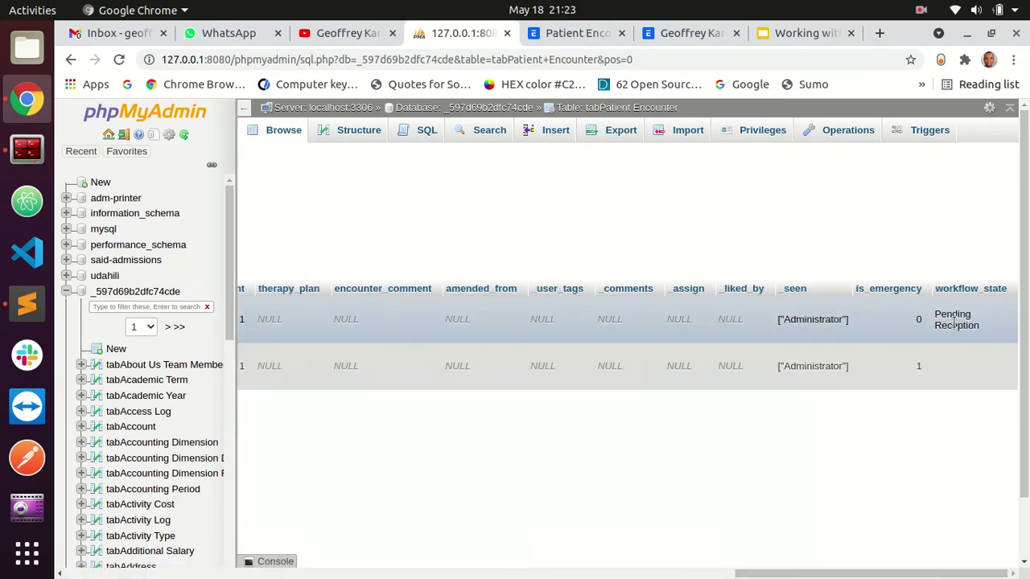
pyautogui.click(689, 33)
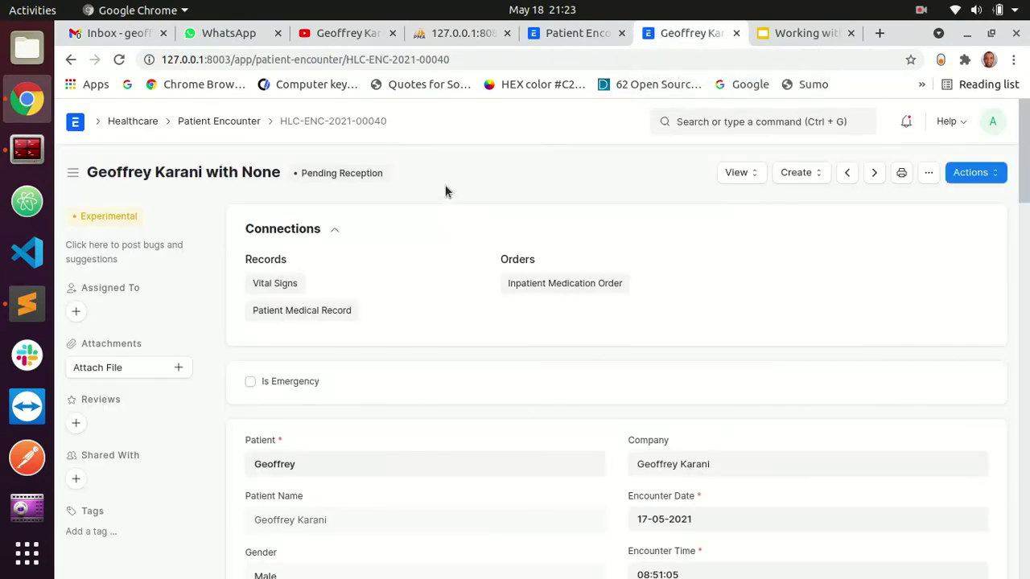
# - Advance the encounter to Pending Cashier
pyautogui.moveTo(341, 174); pyautogui.dragTo(471, 177)
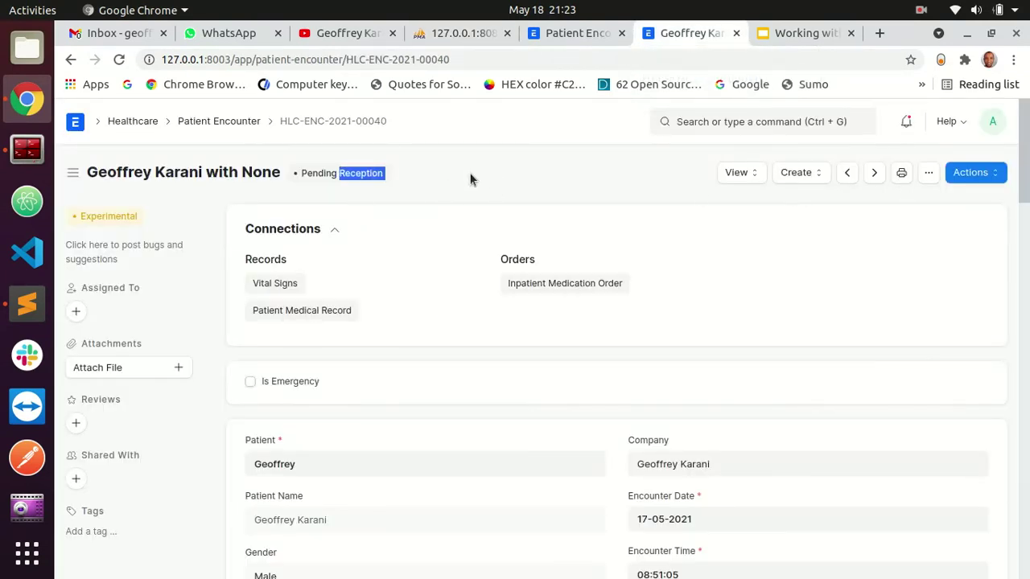
pyautogui.click(981, 177)
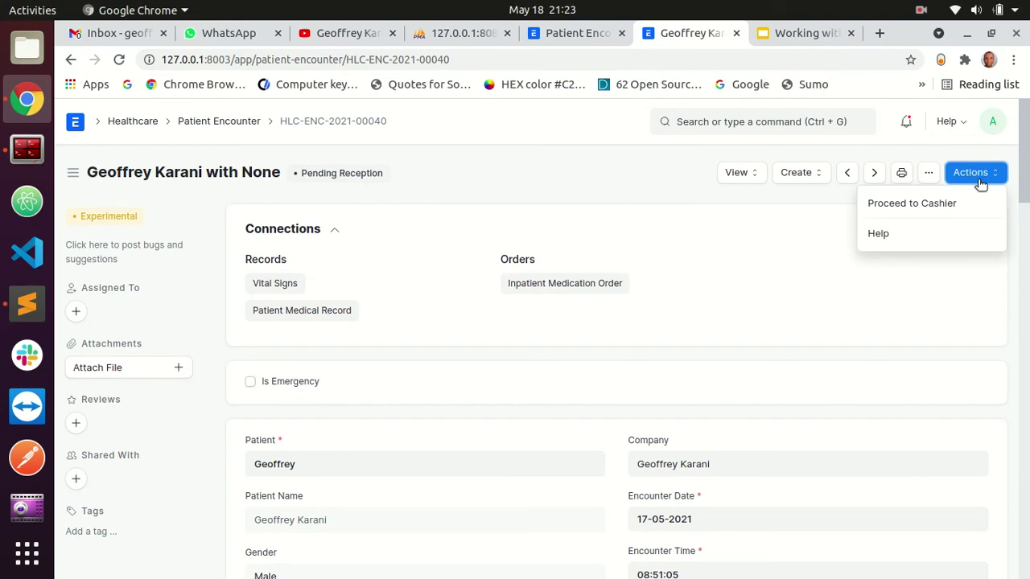
pyautogui.click(924, 204)
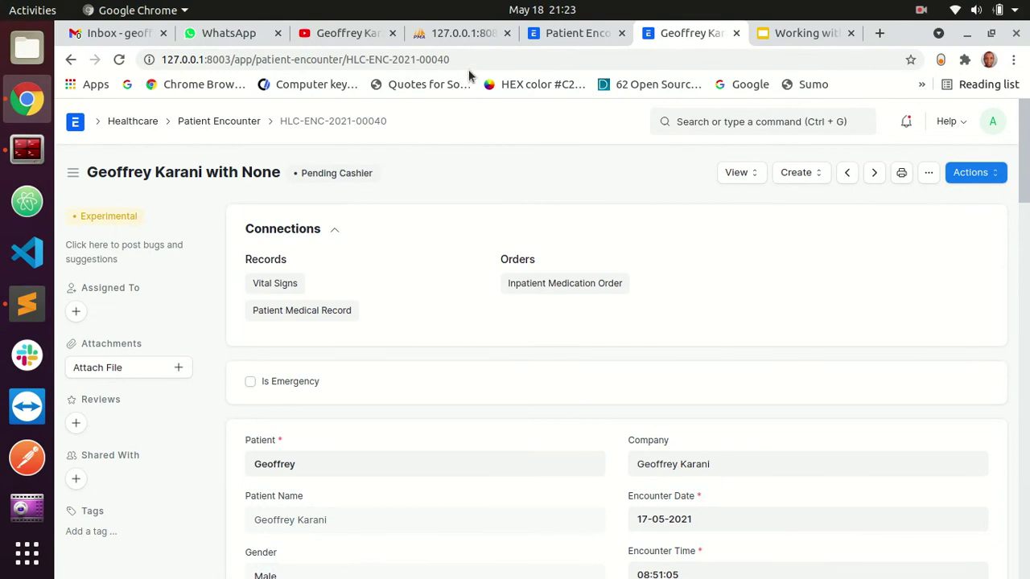
# - Check the encounter row in phpMyAdmin, then advance the encounter to Pending Doctor
pyautogui.click(467, 33)
pyautogui.hscroll(-3, 803, 375)
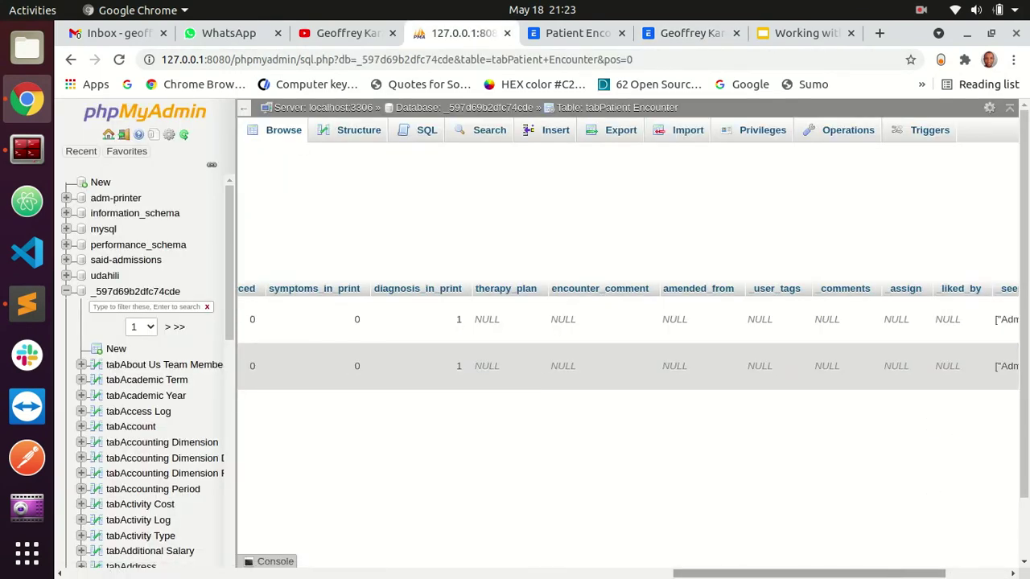
pyautogui.hscroll(3, 894, 574)
pyautogui.click(678, 36)
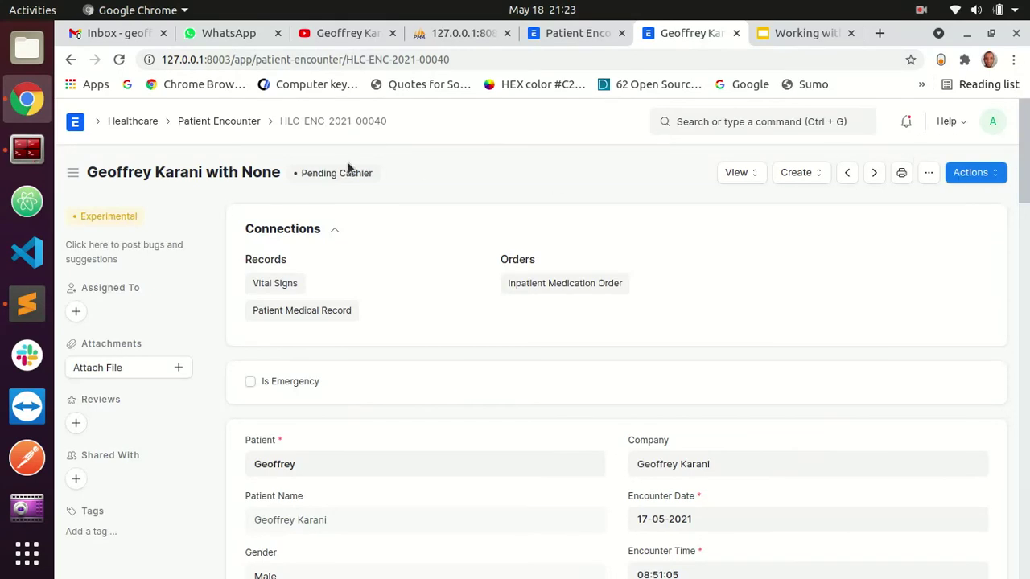
pyautogui.click(975, 173)
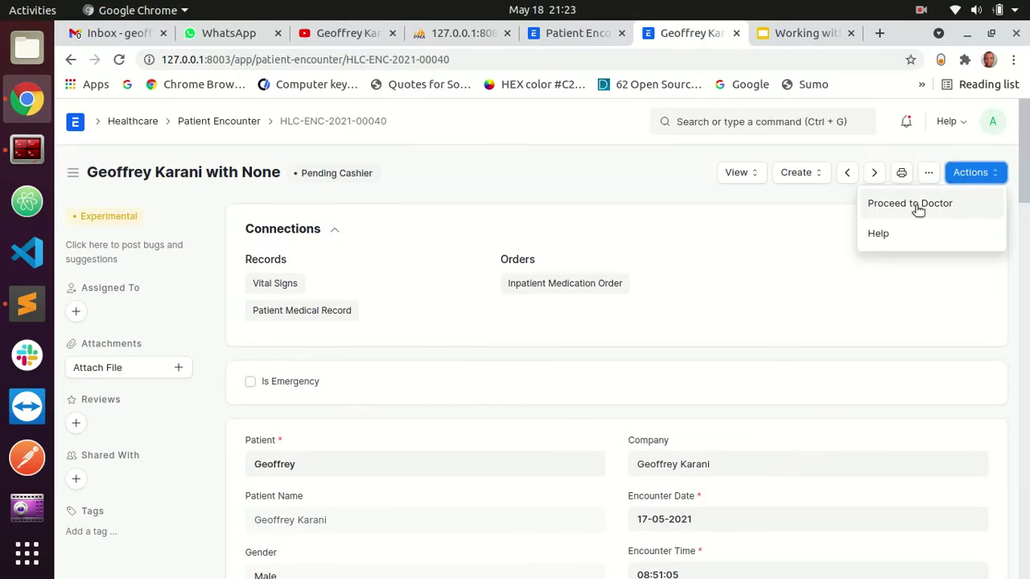
pyautogui.click(959, 205)
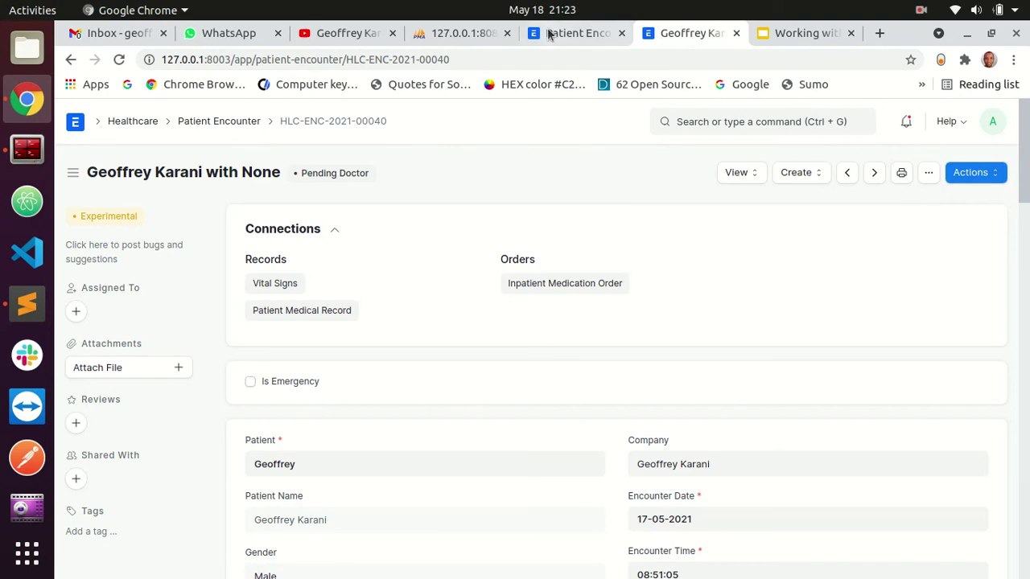
# - Refresh phpMyAdmin's encounter table to confirm workflow_state Pending Doctor
pyautogui.click(454, 33)
pyautogui.click(277, 131)
pyautogui.moveTo(779, 574); pyautogui.dragTo(842, 574)
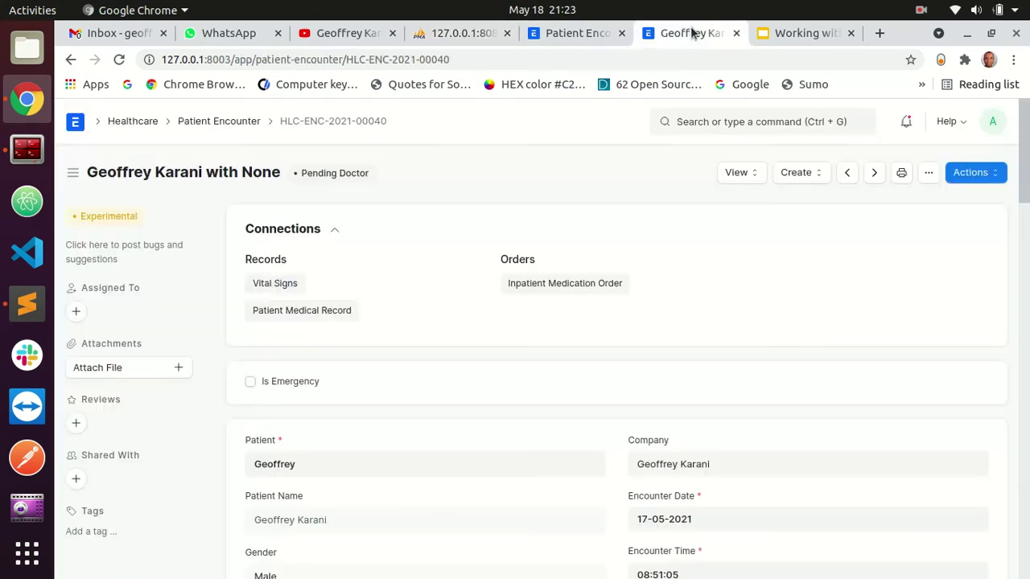
pyautogui.click(669, 29)
# - Advance the encounter from Pending Doctor to Pending Pharmacy
pyautogui.moveTo(296, 177); pyautogui.dragTo(407, 177)
pyautogui.click(281, 177)
pyautogui.doubleClick(261, 172)
pyautogui.click(425, 181)
pyautogui.click(978, 174)
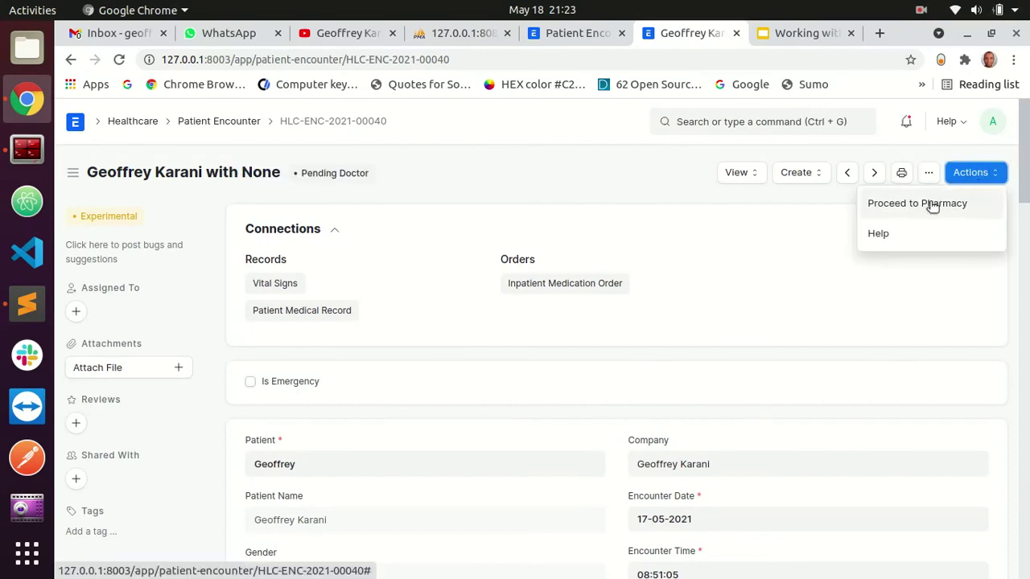
pyautogui.click(932, 206)
pyautogui.moveTo(302, 176); pyautogui.dragTo(478, 174)
pyautogui.click(482, 172)
# - Review the workflow actions offered for the Pending Pharmacy encounter
pyautogui.click(992, 174)
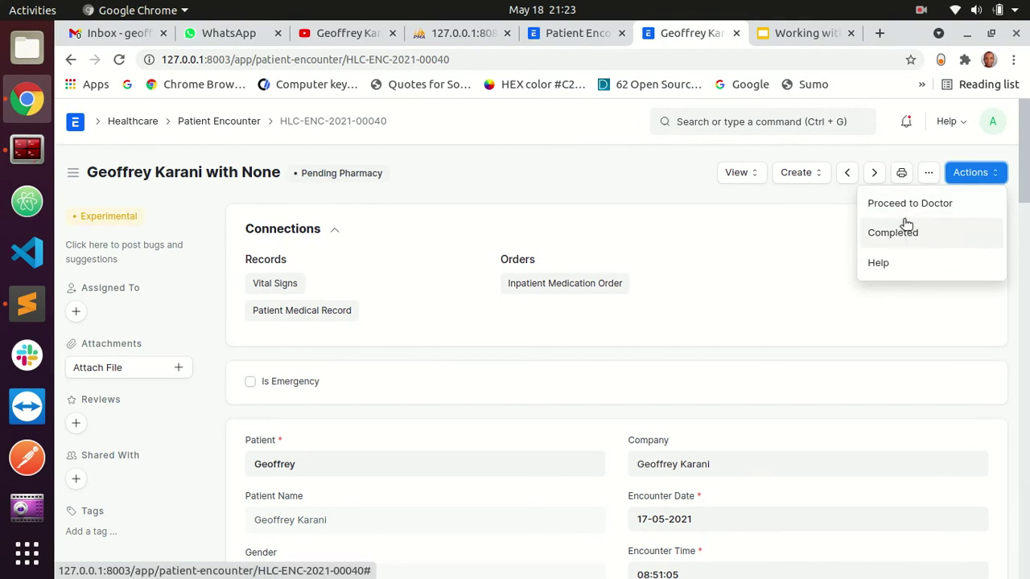
pyautogui.click(718, 215)
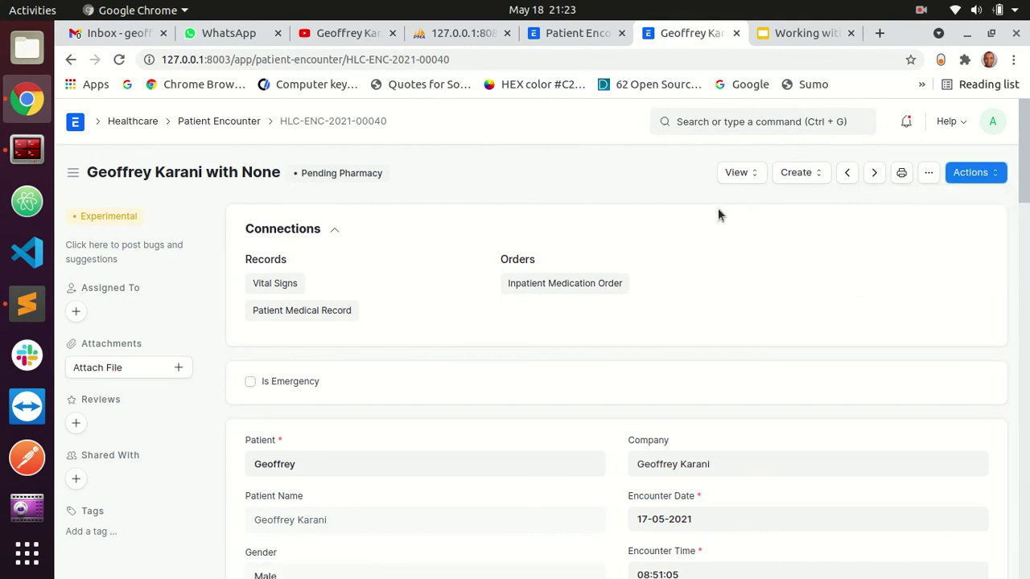
pyautogui.click(970, 175)
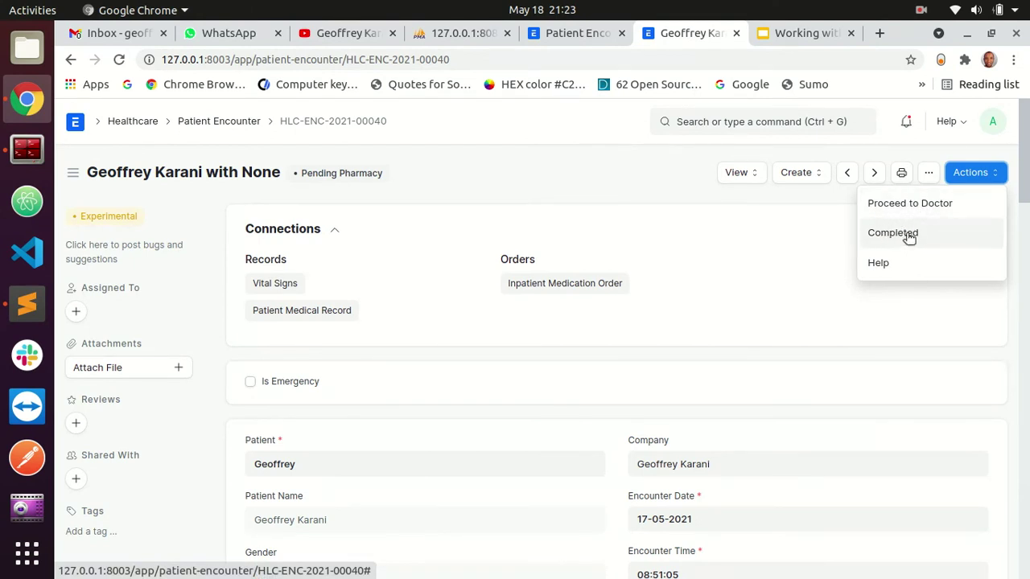
# - In Patient Encounter Flow, set the Completed state's Doc Status to 1 (Submitted) and save
pyautogui.click(576, 35)
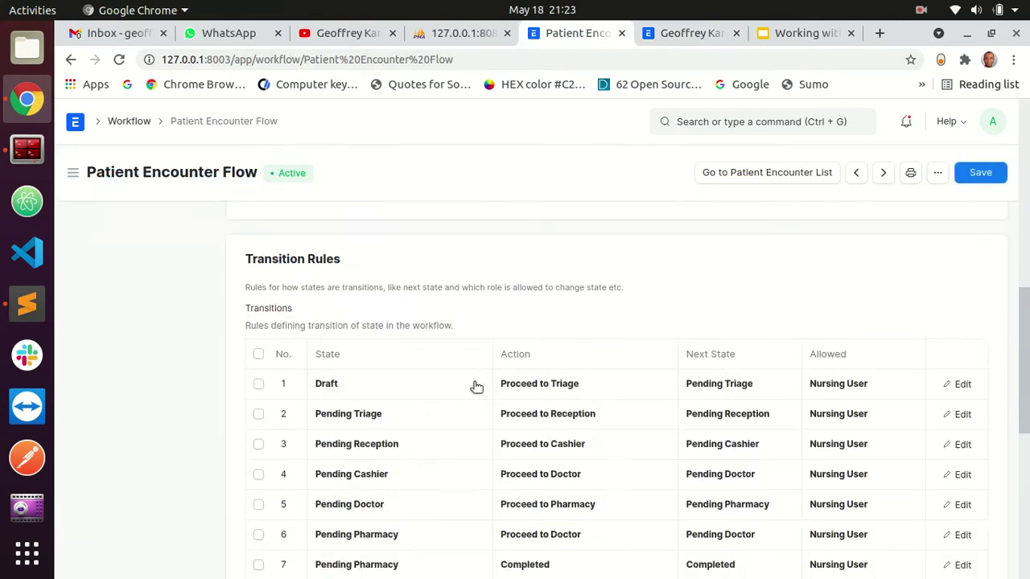
pyautogui.scroll(-4, 479, 367)
pyautogui.scroll(4, 482, 355)
pyautogui.scroll(5, 447, 346)
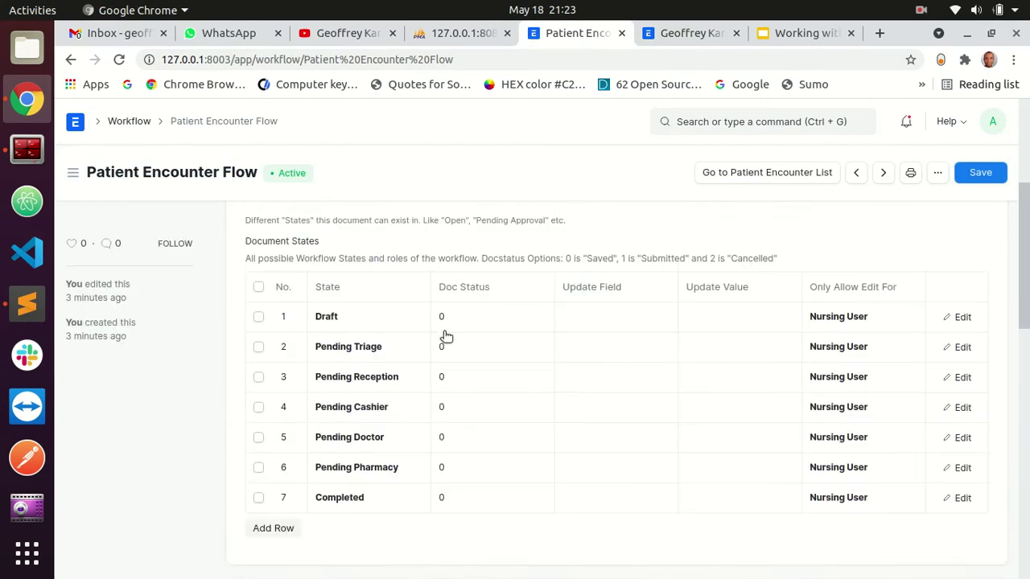
pyautogui.click(476, 523)
pyautogui.click(470, 549)
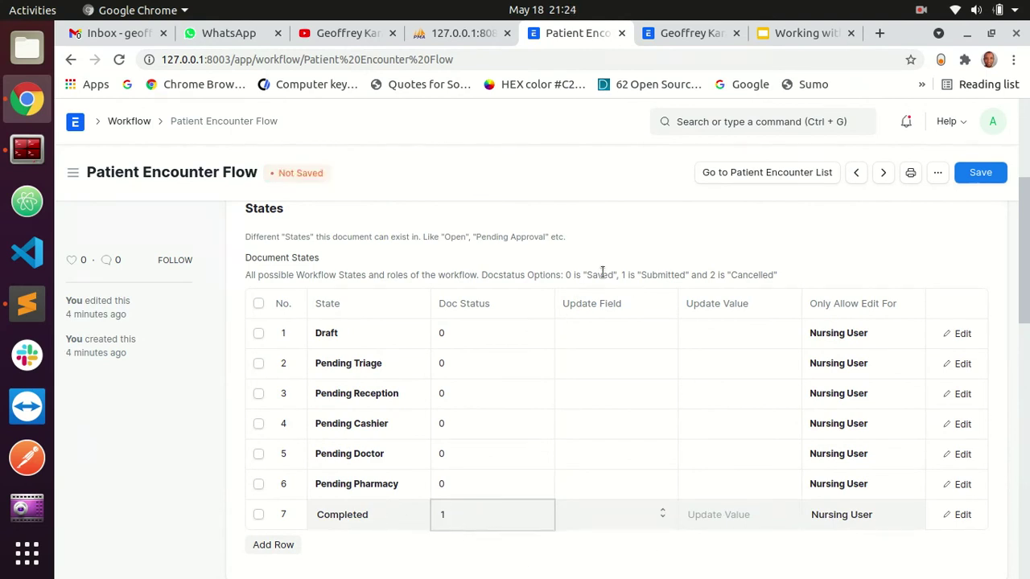
pyautogui.moveTo(621, 276); pyautogui.dragTo(665, 276)
pyautogui.click(842, 232)
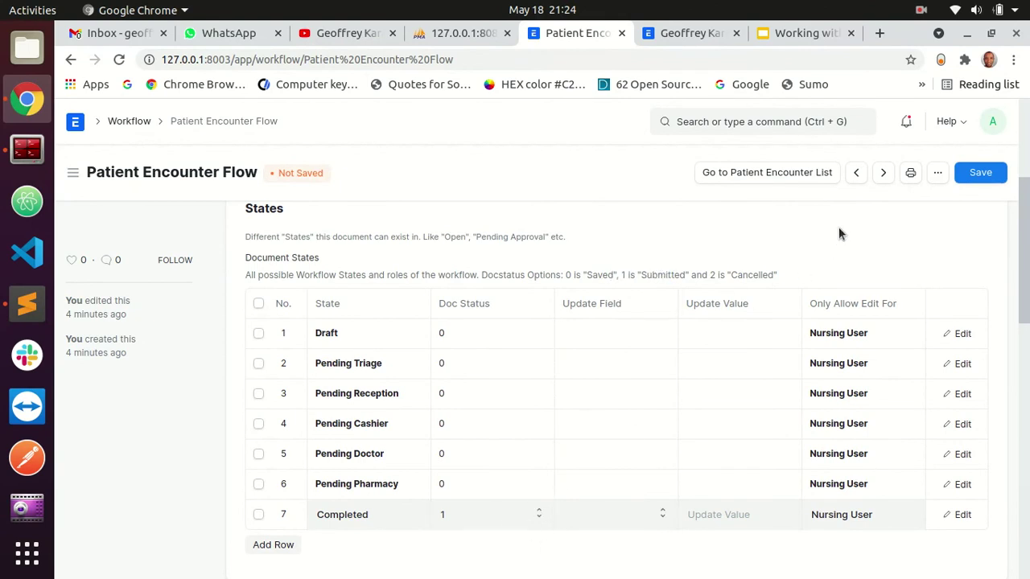
pyautogui.click(991, 174)
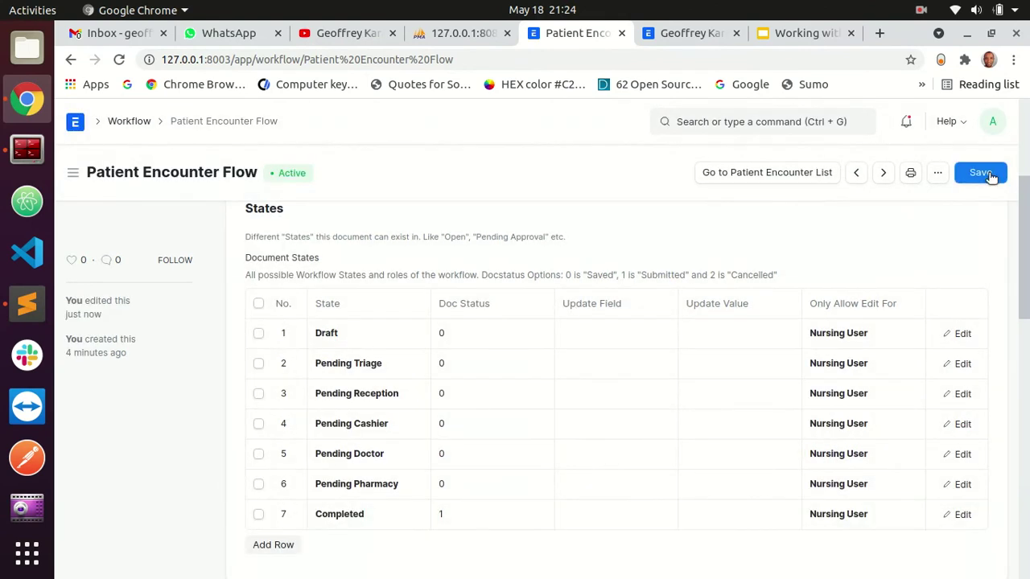
pyautogui.click(666, 44)
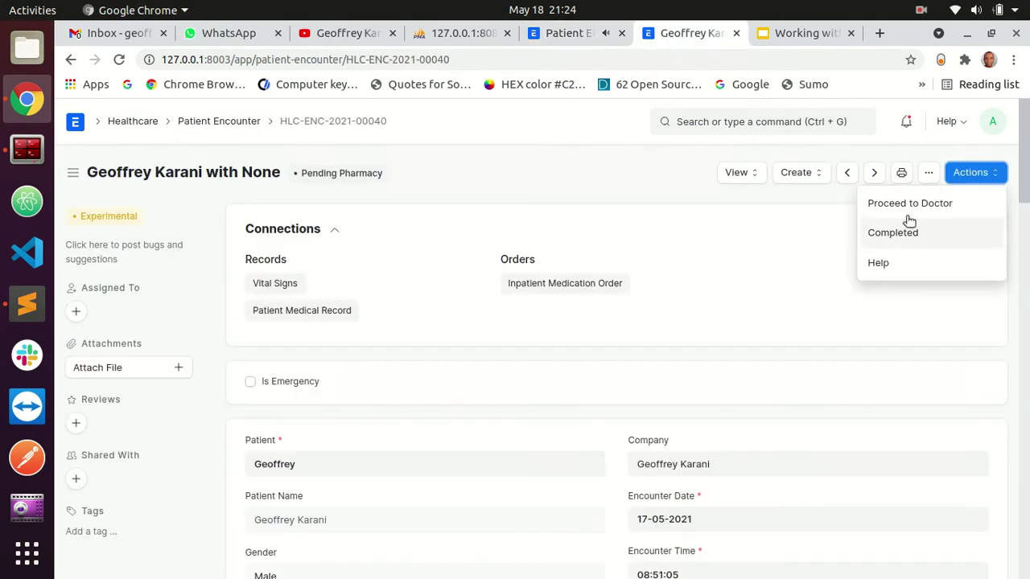
# - Advance the encounter to Pending Doctor
pyautogui.click(912, 206)
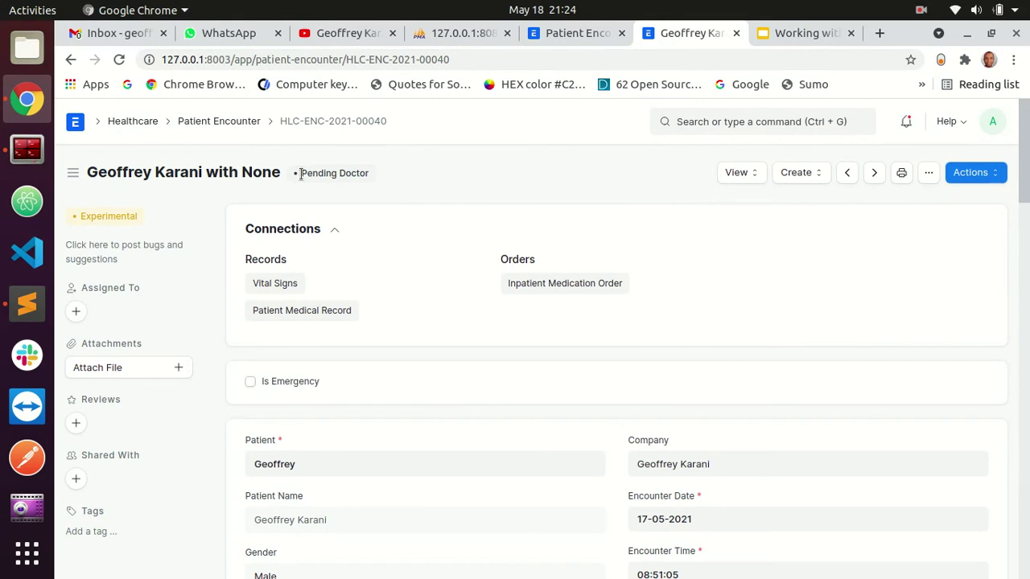
pyautogui.moveTo(312, 175); pyautogui.dragTo(432, 182)
pyautogui.click(263, 178)
pyautogui.moveTo(300, 172); pyautogui.dragTo(434, 177)
pyautogui.click(453, 179)
pyautogui.moveTo(300, 171); pyautogui.dragTo(427, 173)
pyautogui.click(429, 171)
# - Reload tabPatient Encounter in phpMyAdmin to confirm workflow_state Pending Doctor
pyautogui.click(439, 34)
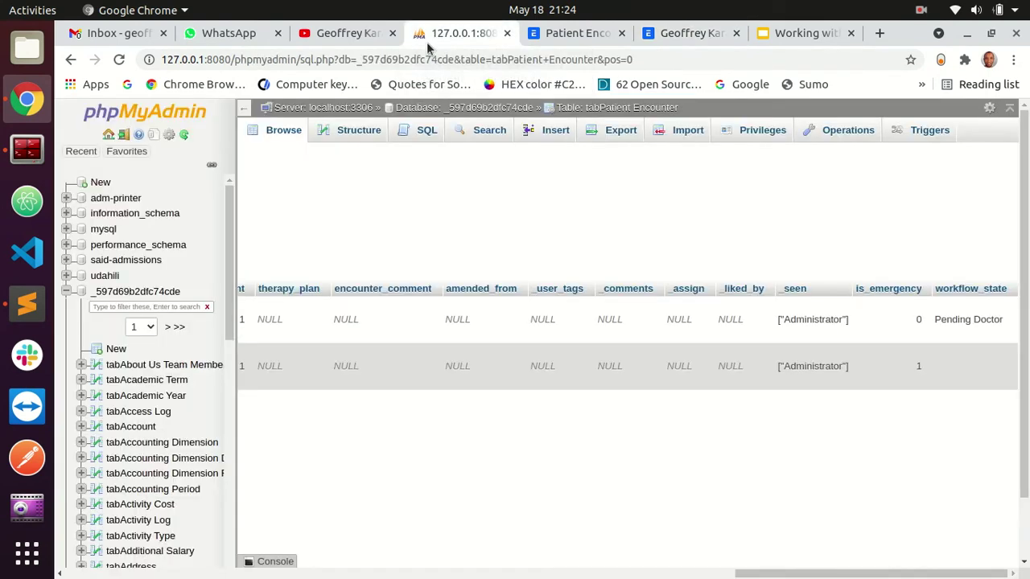
pyautogui.click(282, 131)
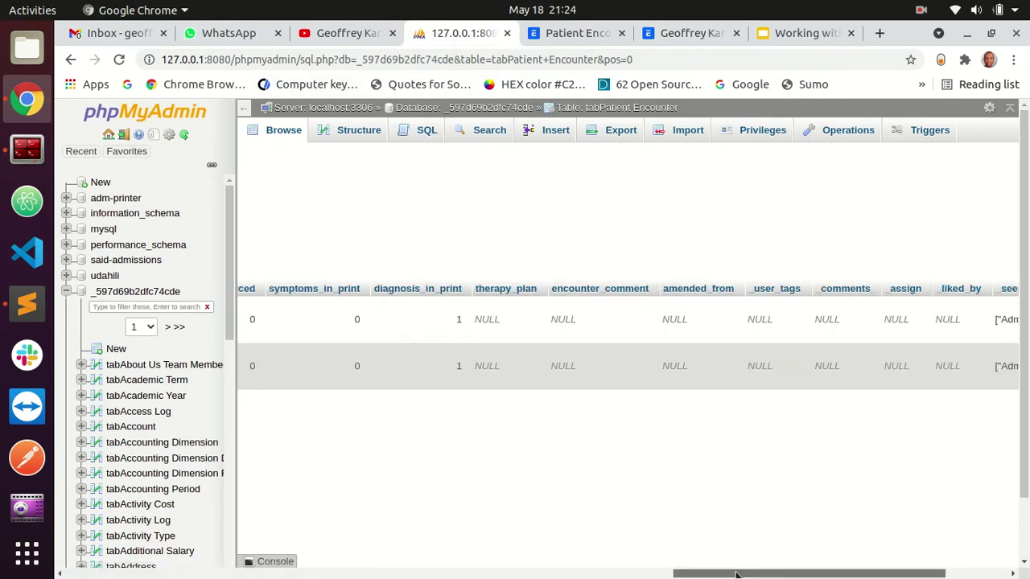
pyautogui.moveTo(736, 573); pyautogui.dragTo(797, 573)
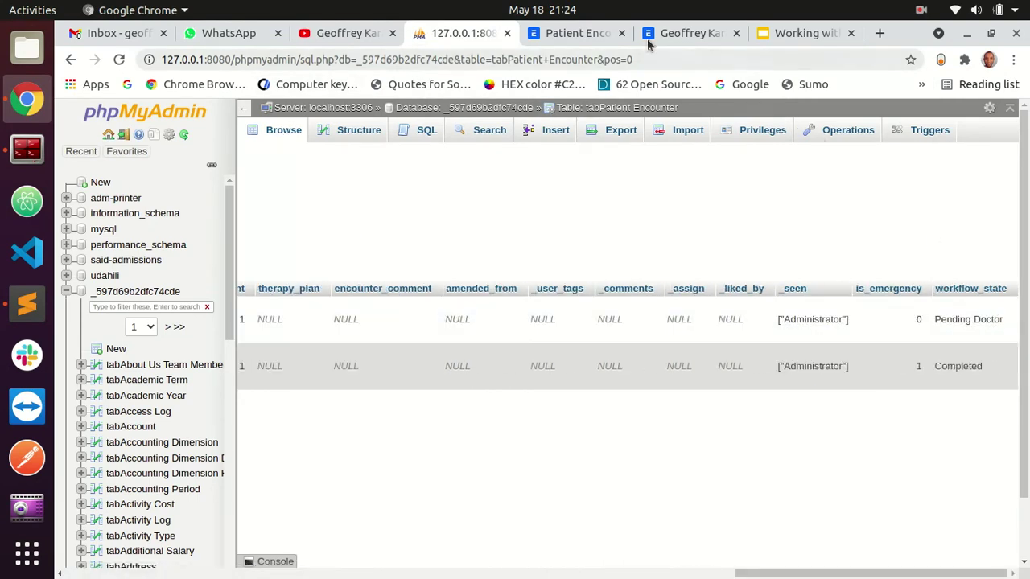
pyautogui.click(581, 34)
pyautogui.click(685, 34)
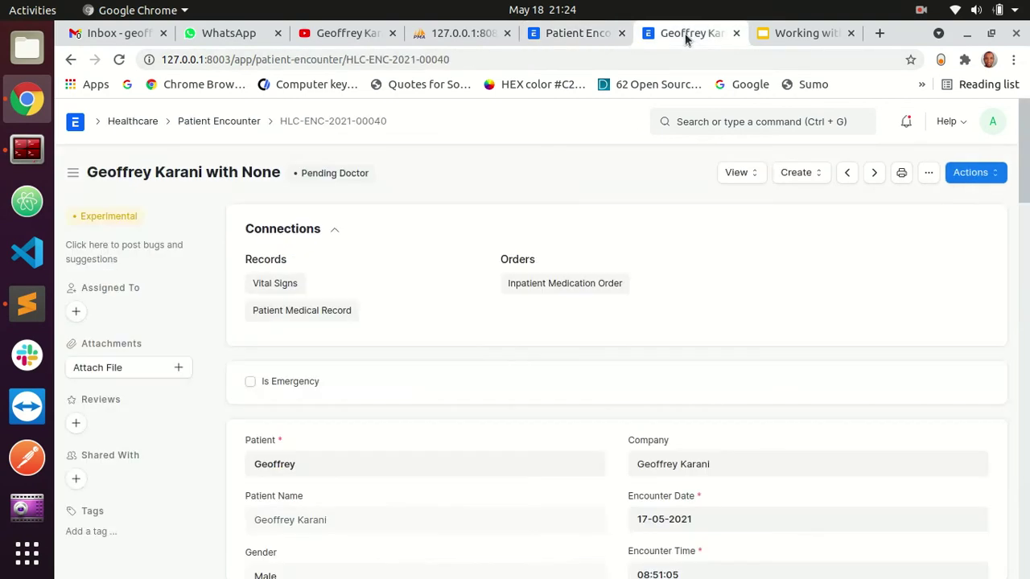
# - Advance the encounter to Pending Pharmacy and check the row in phpMyAdmin
pyautogui.click(971, 172)
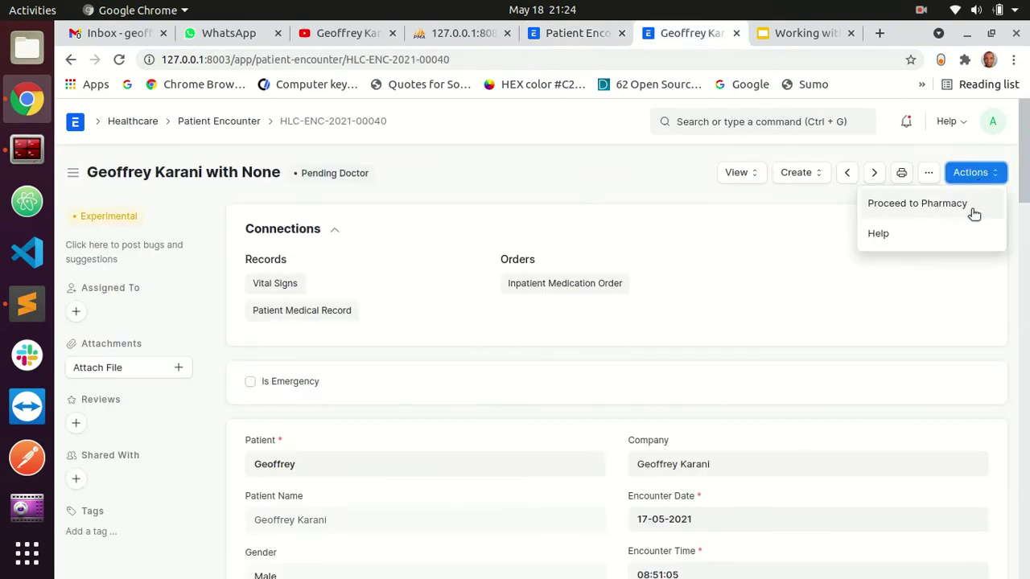
pyautogui.click(905, 208)
pyautogui.click(453, 33)
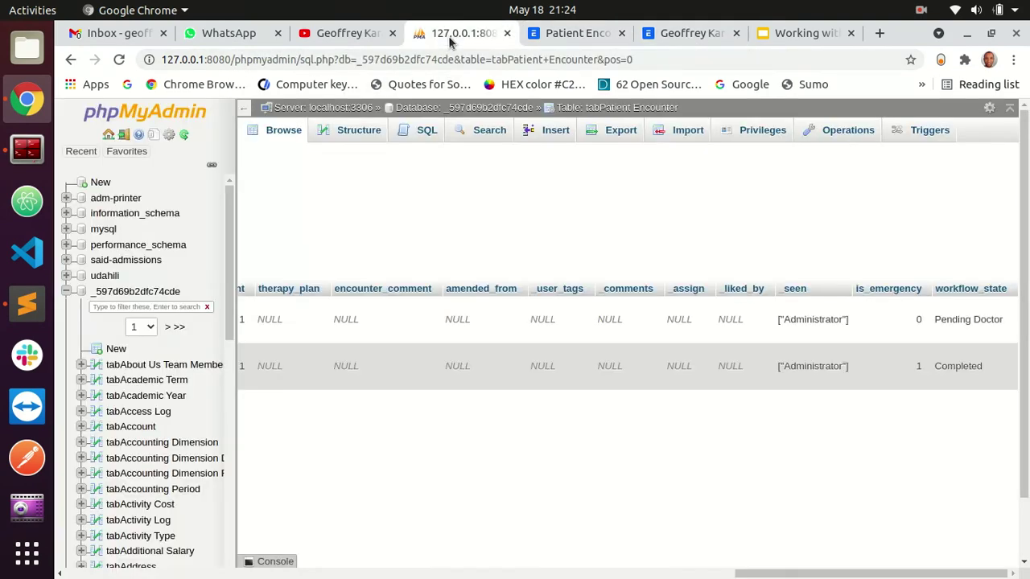
pyautogui.click(284, 131)
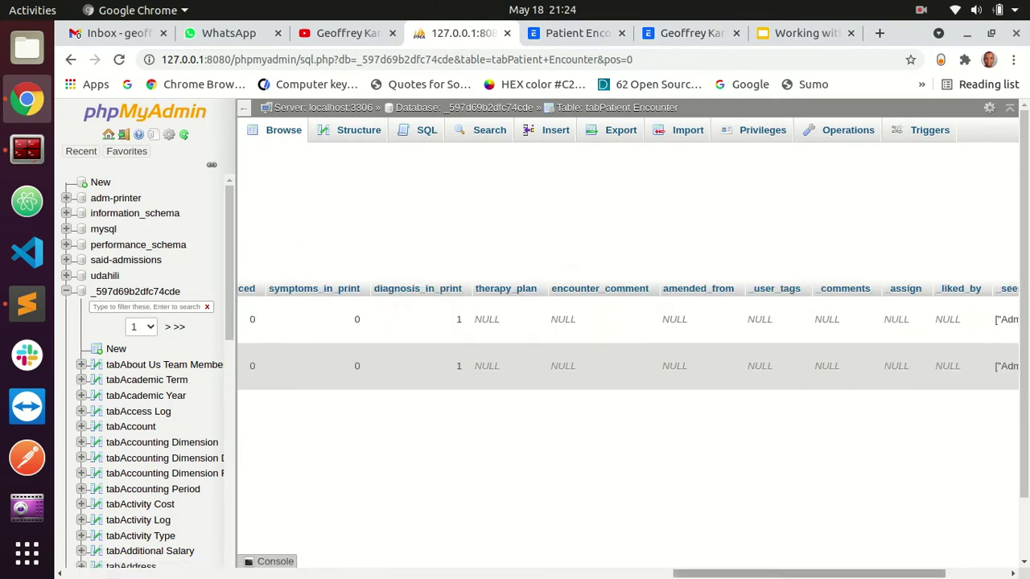
pyautogui.click(692, 33)
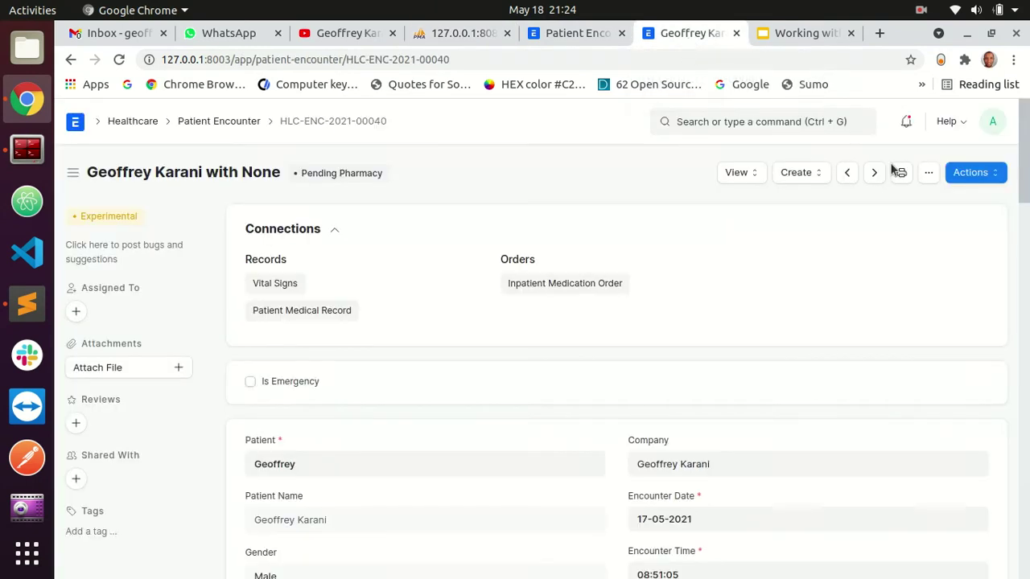
# - Mark the encounter Completed and confirm workflow_state Completed in phpMyAdmin
pyautogui.click(975, 174)
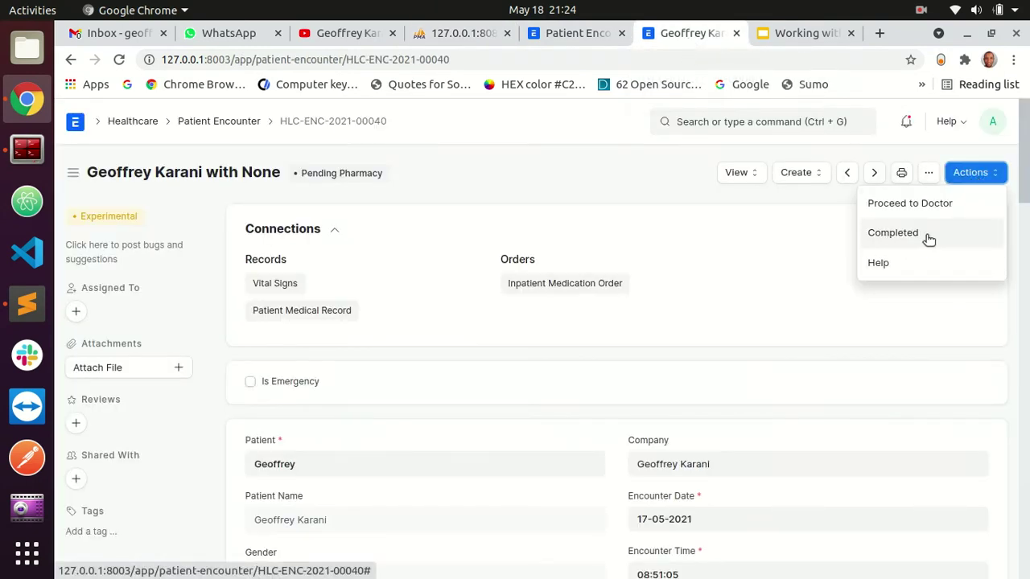
pyautogui.click(895, 233)
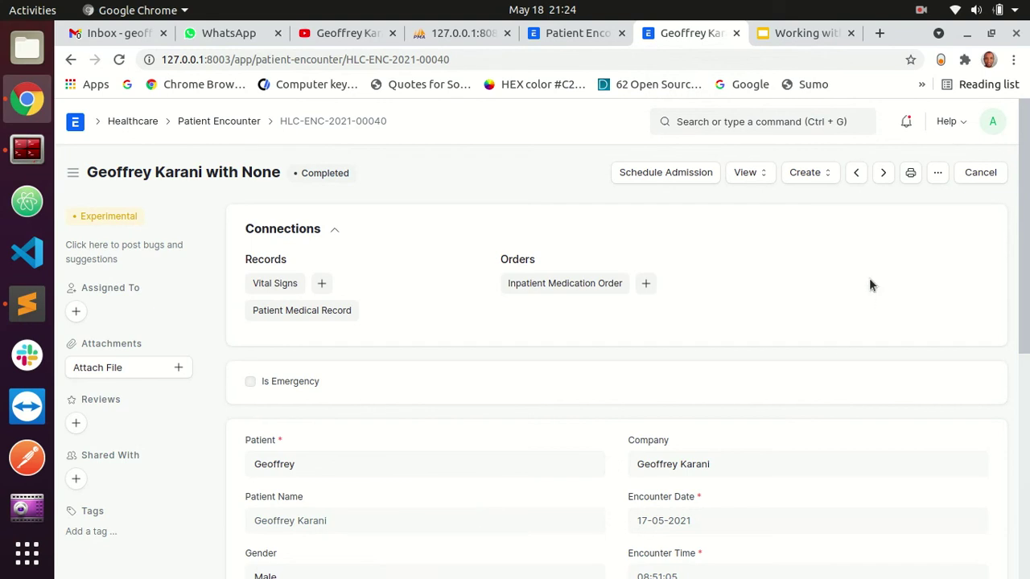
pyautogui.scroll(-2, 872, 310)
pyautogui.click(450, 33)
pyautogui.click(417, 293)
pyautogui.moveTo(740, 575); pyautogui.dragTo(800, 574)
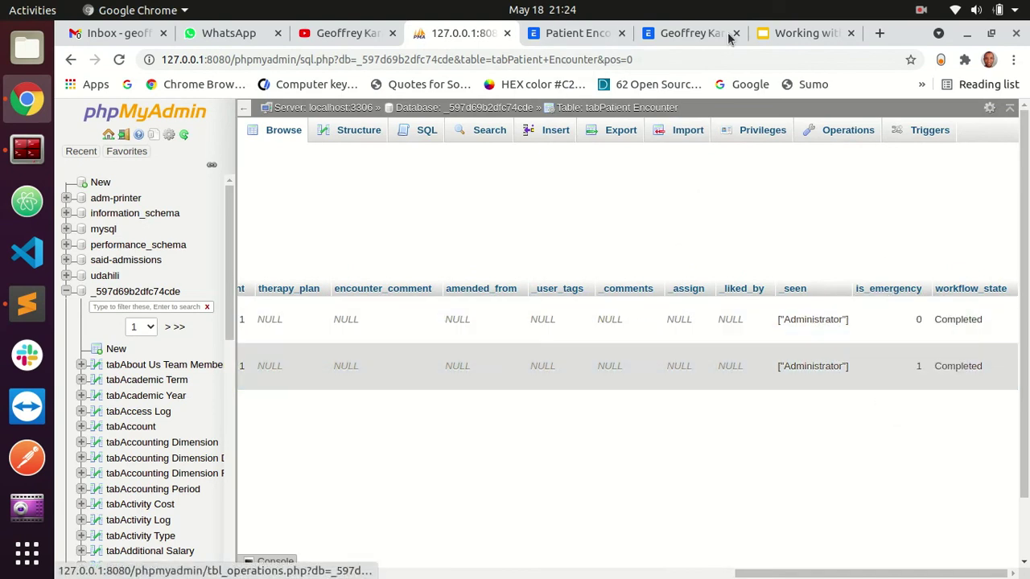
pyautogui.click(574, 33)
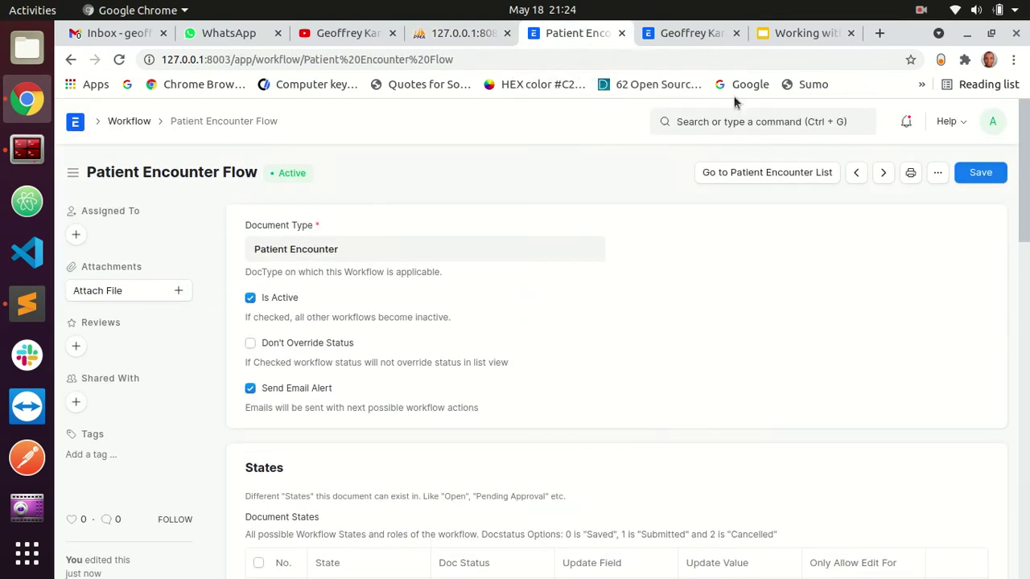
pyautogui.click(713, 36)
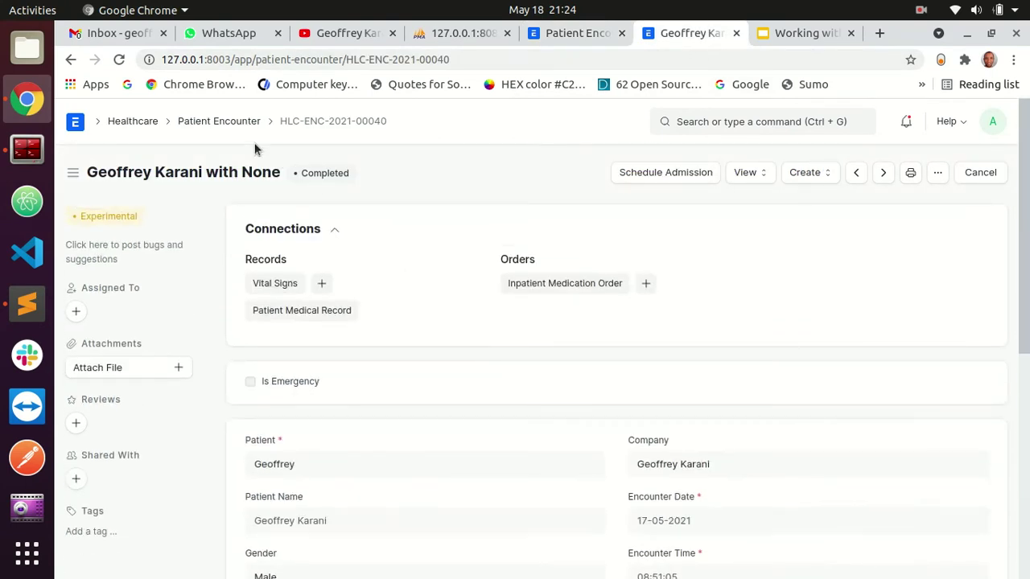
pyautogui.click(231, 125)
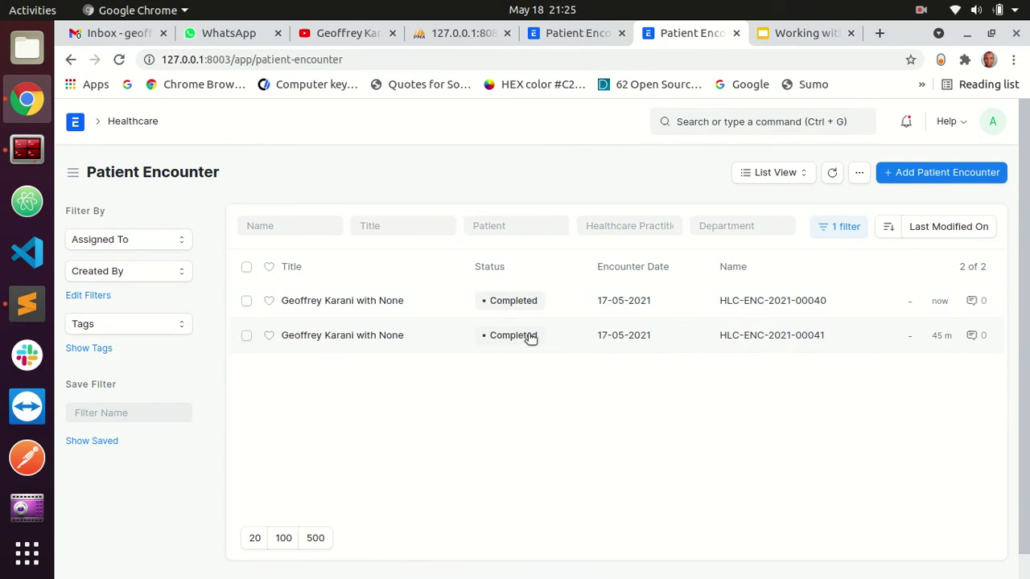
pyautogui.click(563, 34)
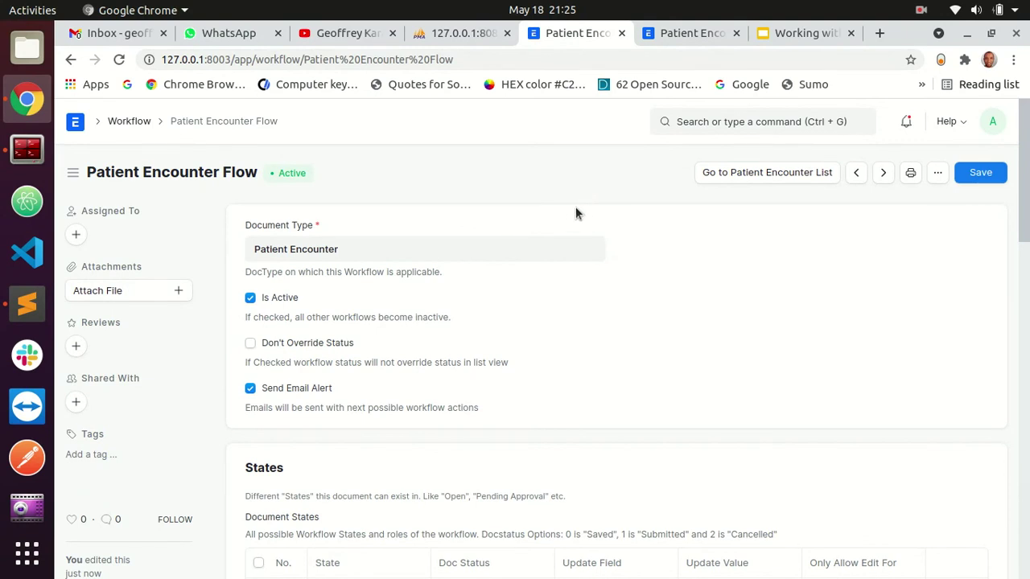
pyautogui.scroll(-4, 667, 298)
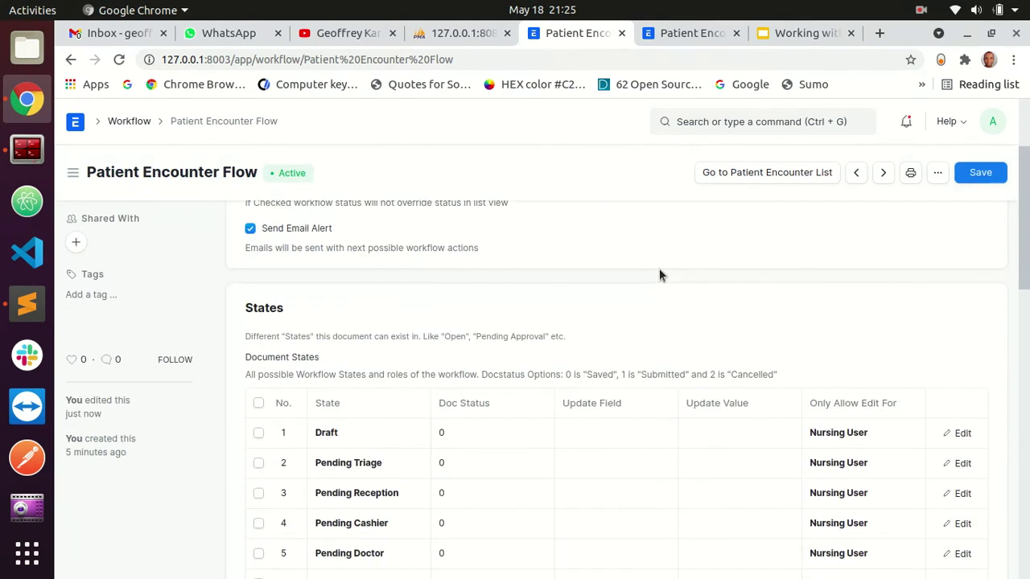
pyautogui.moveTo(1026, 233); pyautogui.dragTo(1025, 431)
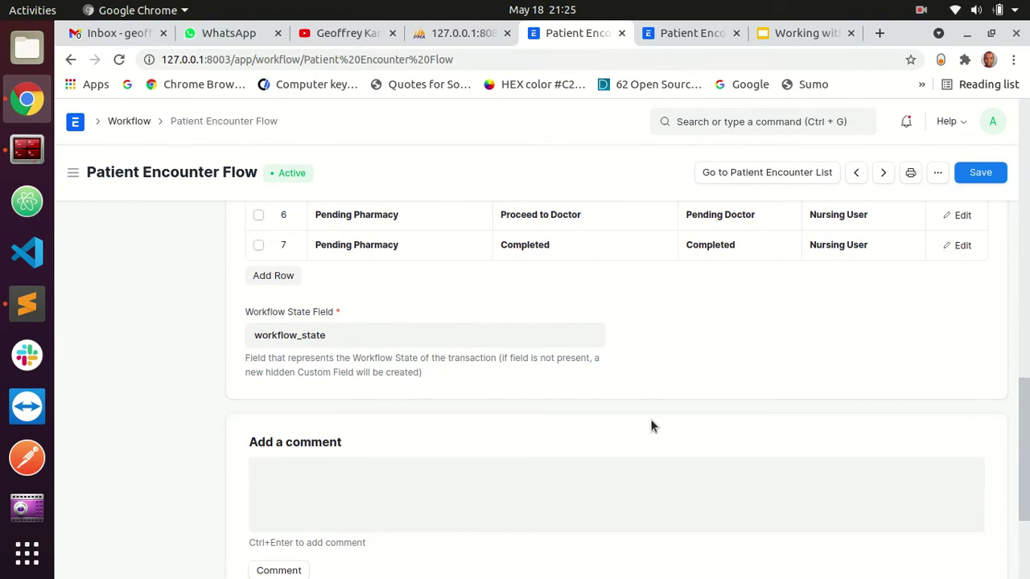